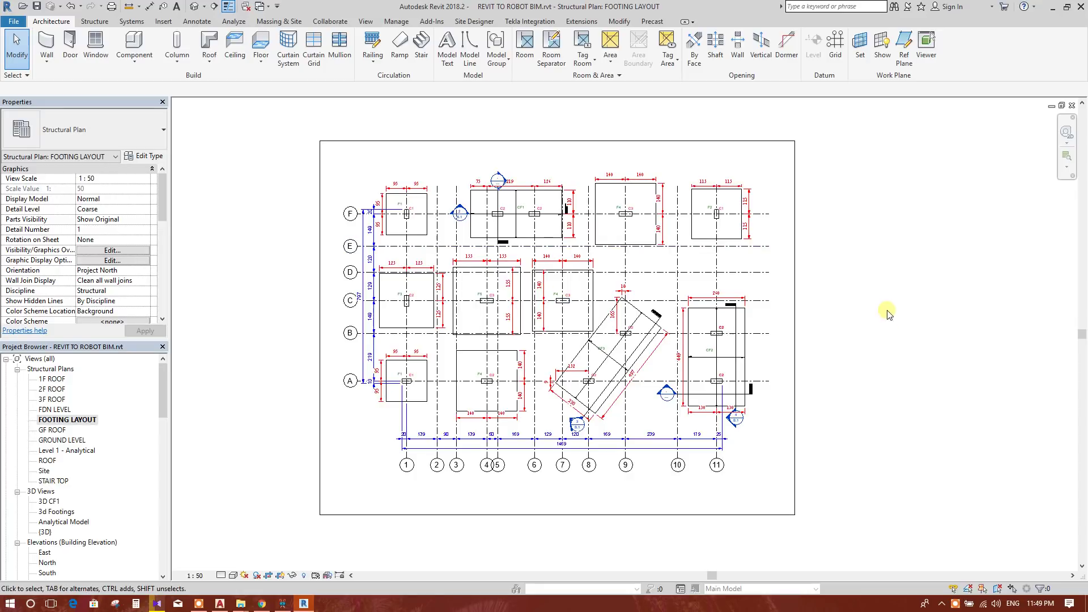
Step: Open the 3d Footings 3D view from the footing layout plan
middle_click_drag(862, 301, 869, 296)
scroll(388, 225, "up", 4)
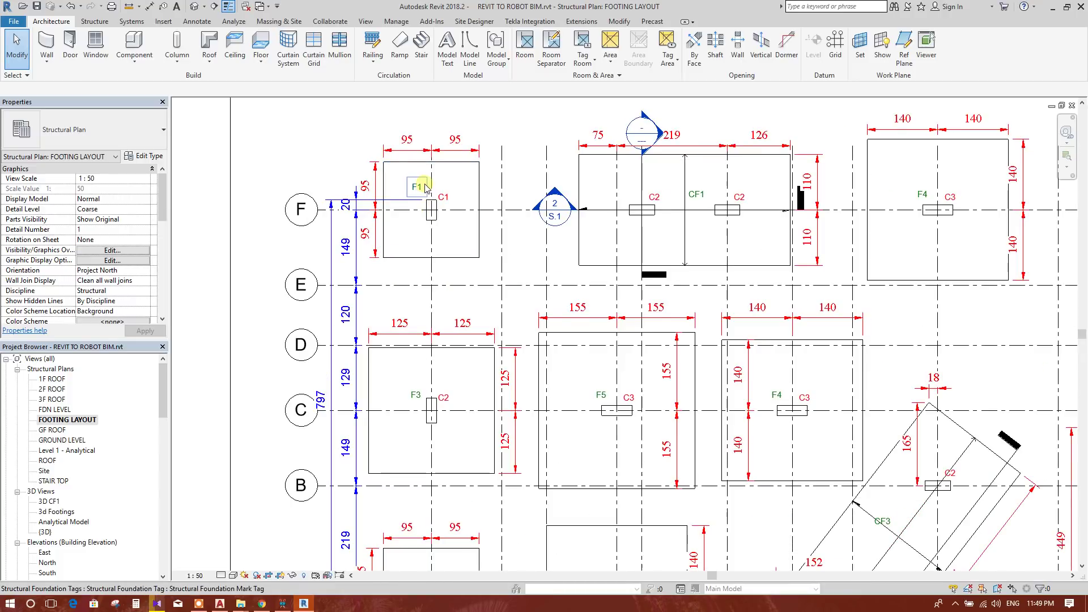
scroll(473, 207, "down", 5)
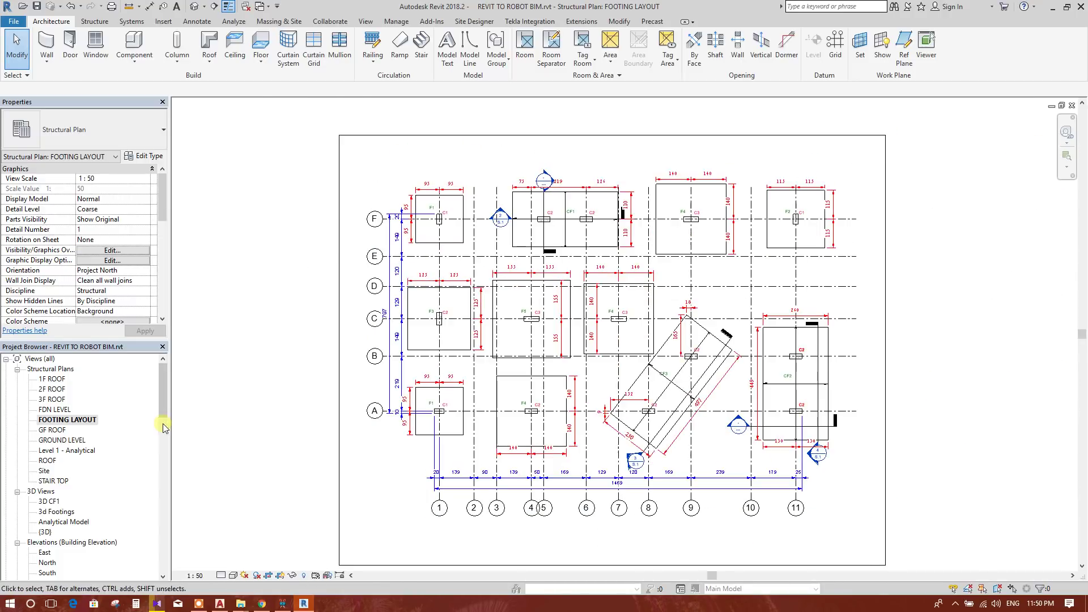
scroll(89, 472, "down", 1)
double_click(64, 491)
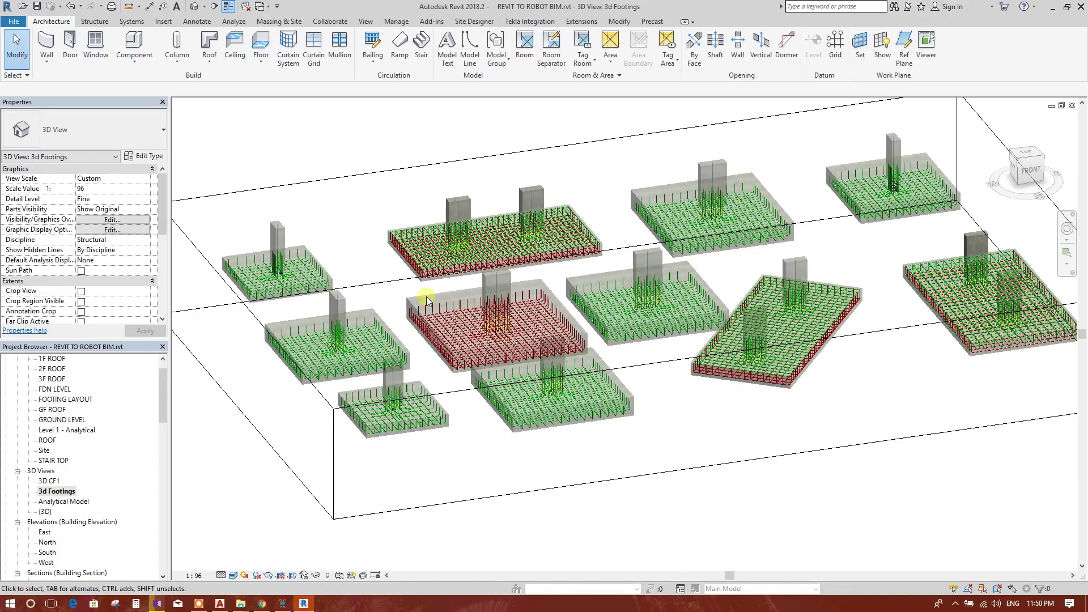
scroll(589, 397, "down", 1)
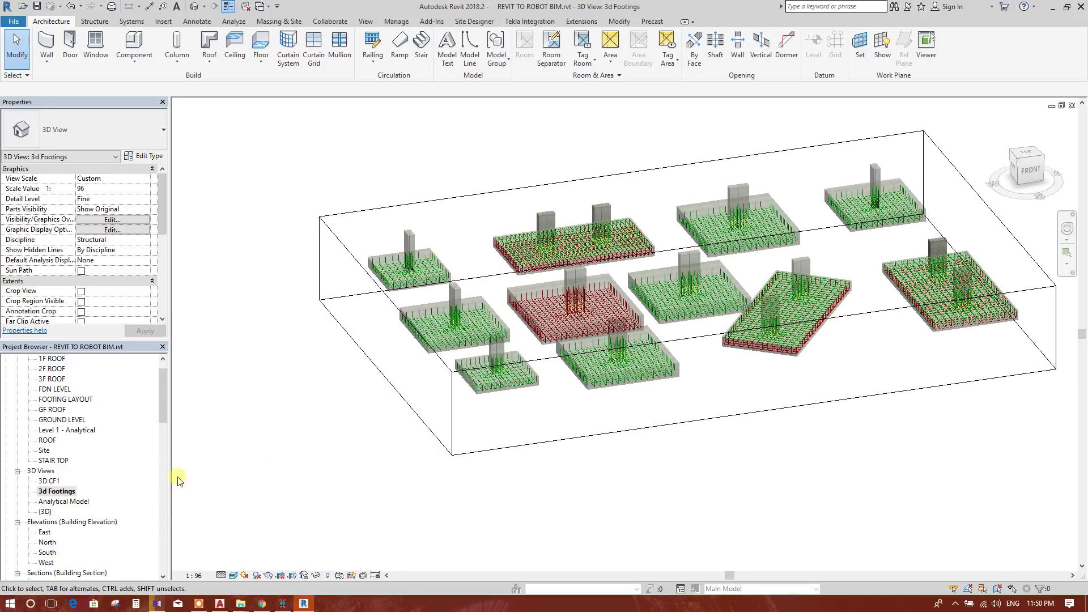
Step: Duplicate the 3d Footings view with detailing and rename the copy F1-3D
right_click(67, 491)
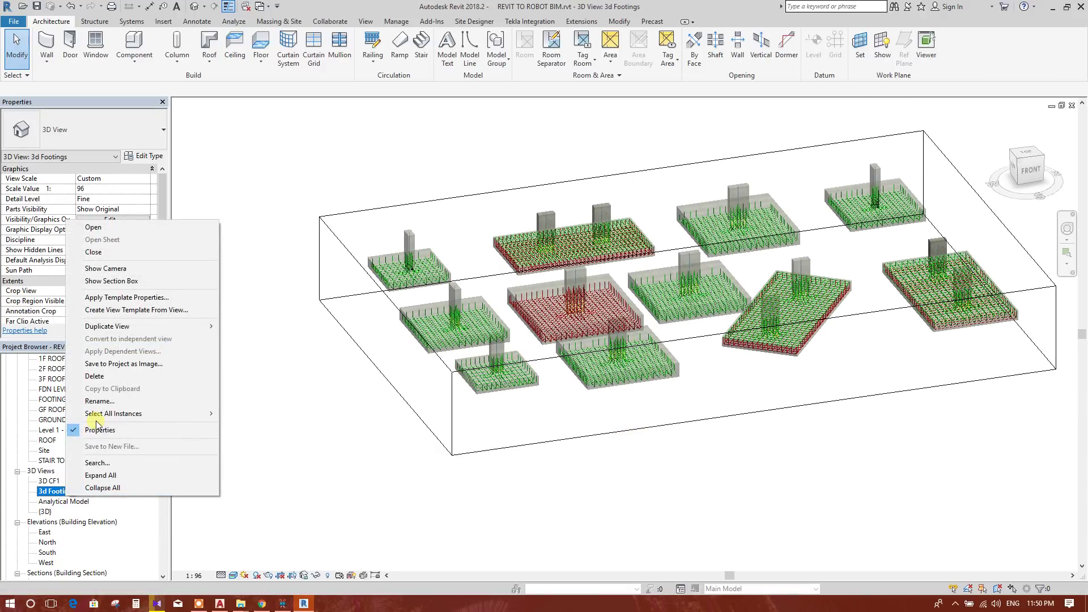
mouse_move(150, 327)
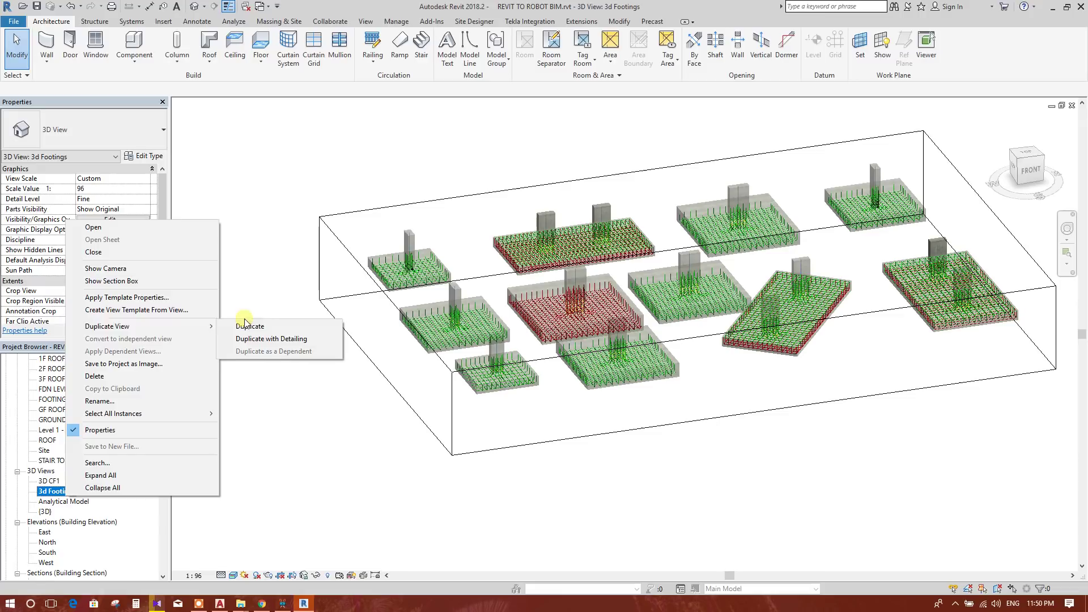
left_click(294, 339)
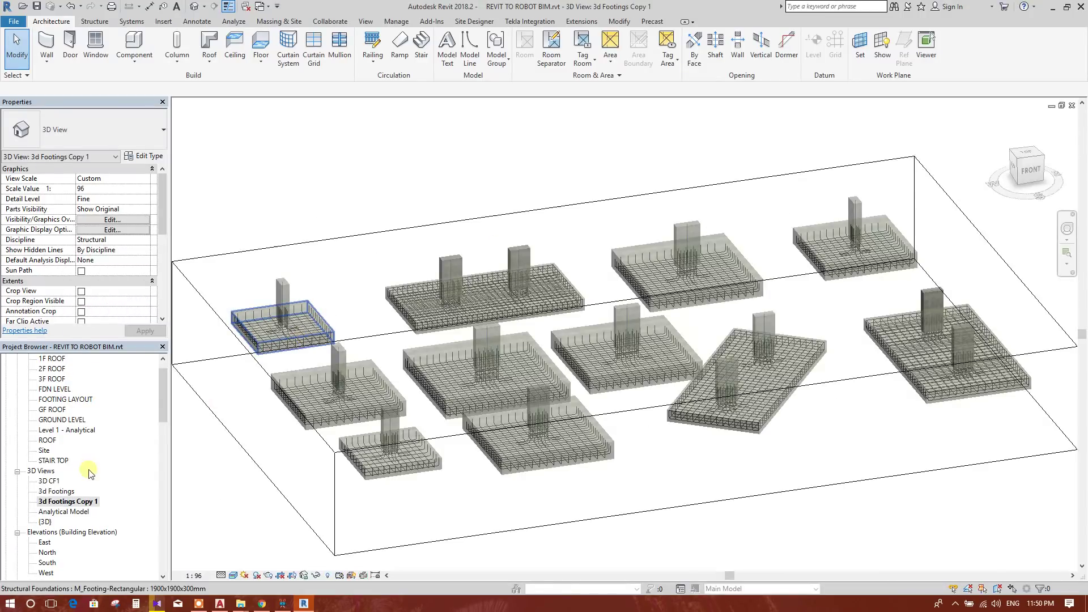
right_click(89, 506)
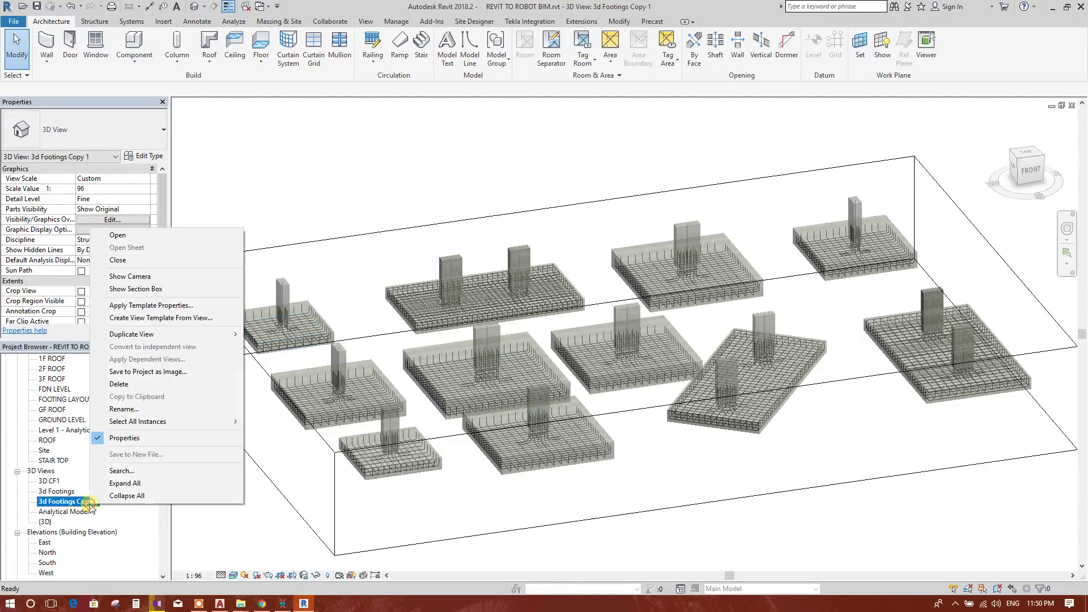
left_click(131, 417)
type("F1-3")
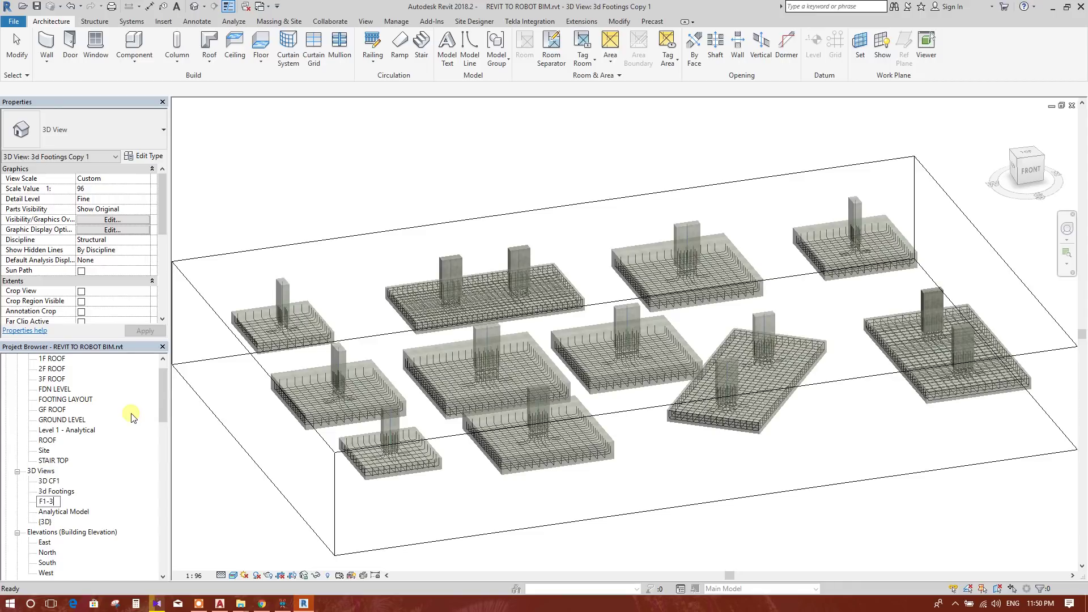
type("D")
key("Return")
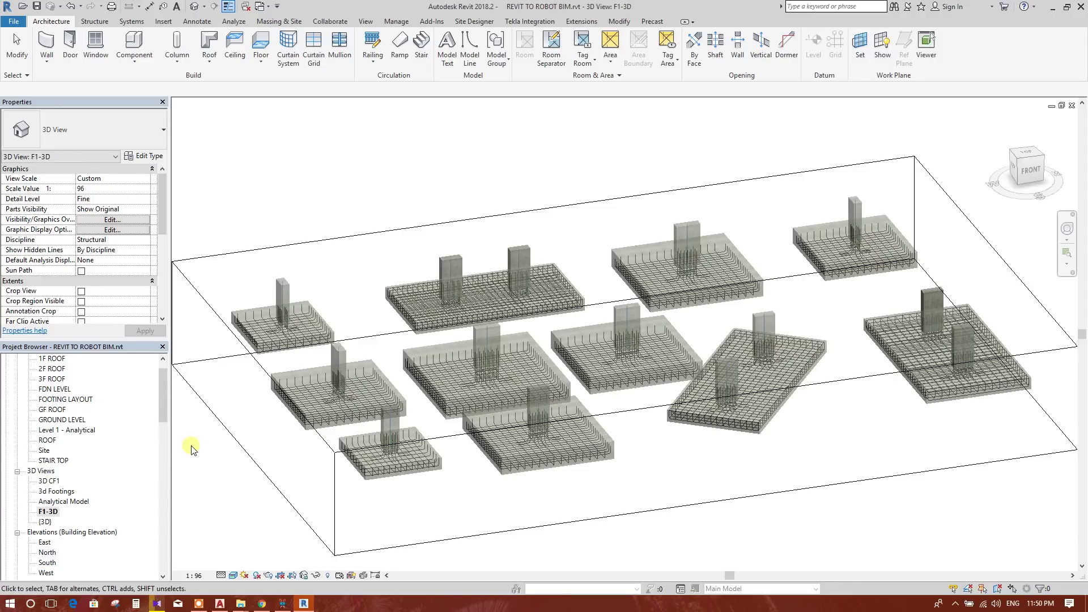
Step: Shrink the F1-3D section box until it encloses only the F1 footing and its column
scroll(383, 436, "down", 1)
middle_click_drag(558, 456, 607, 434)
left_click(866, 334)
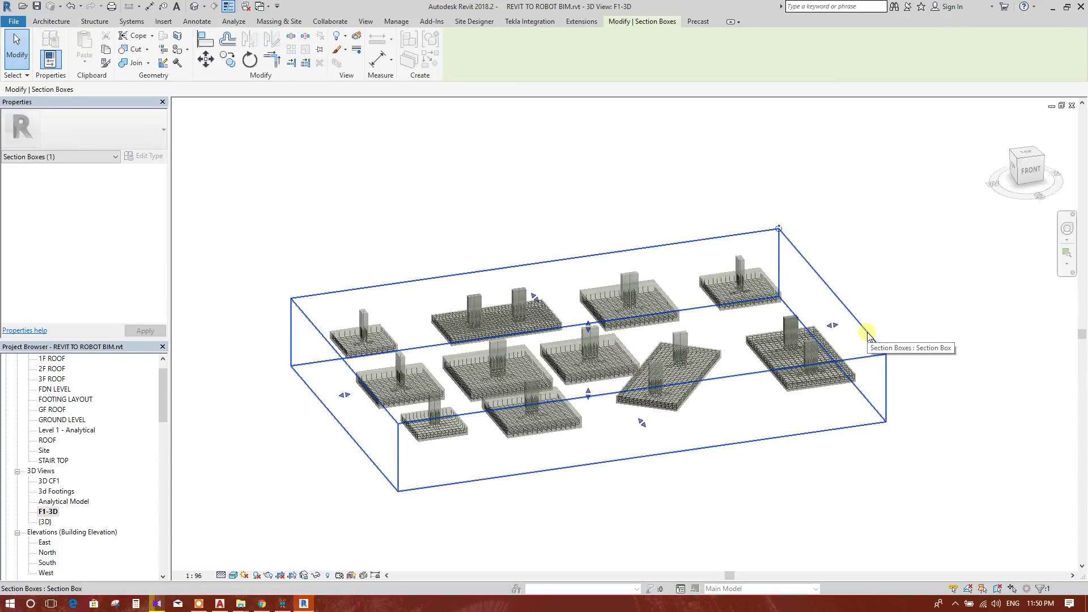
left_click_drag(833, 326, 369, 359)
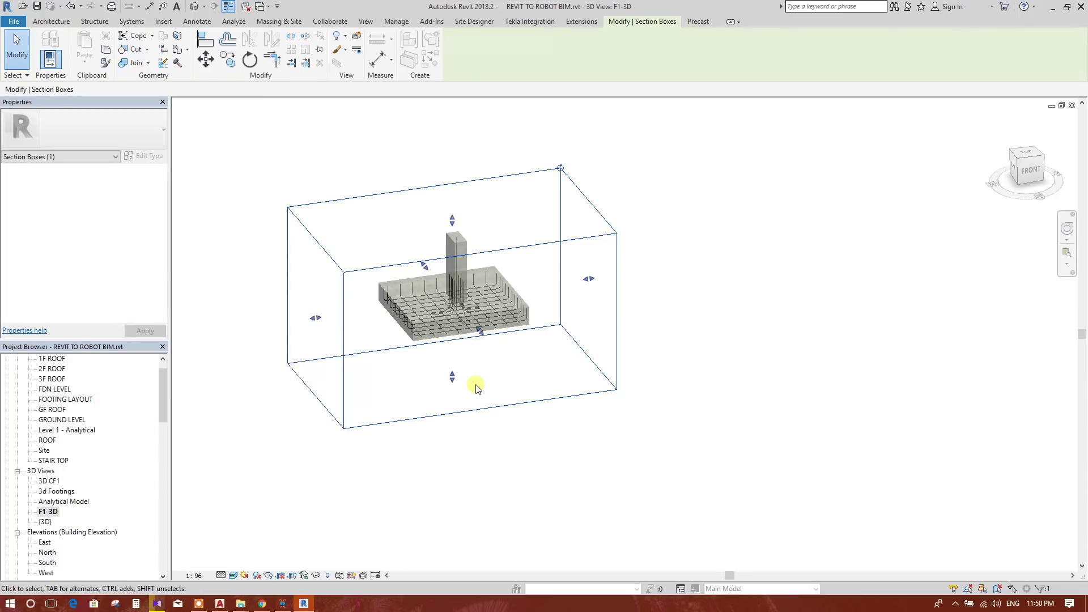
scroll(481, 315, "up", 3)
left_click(507, 422)
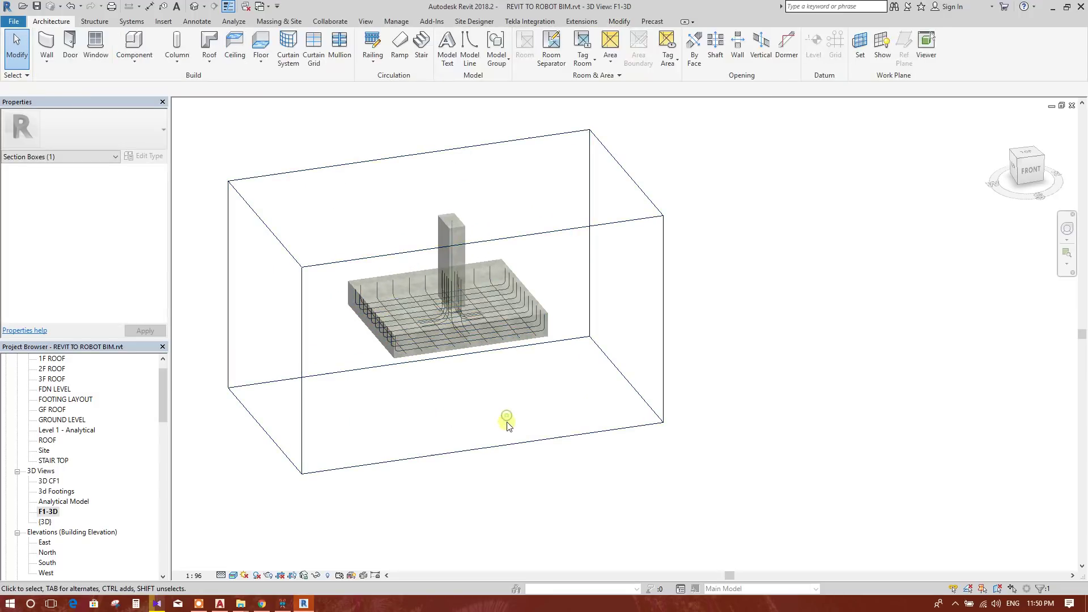
Step: Extend the cut-off side of the section box until the whole F1 footing fits inside
middle_click_drag(444, 493, 539, 321, "shift")
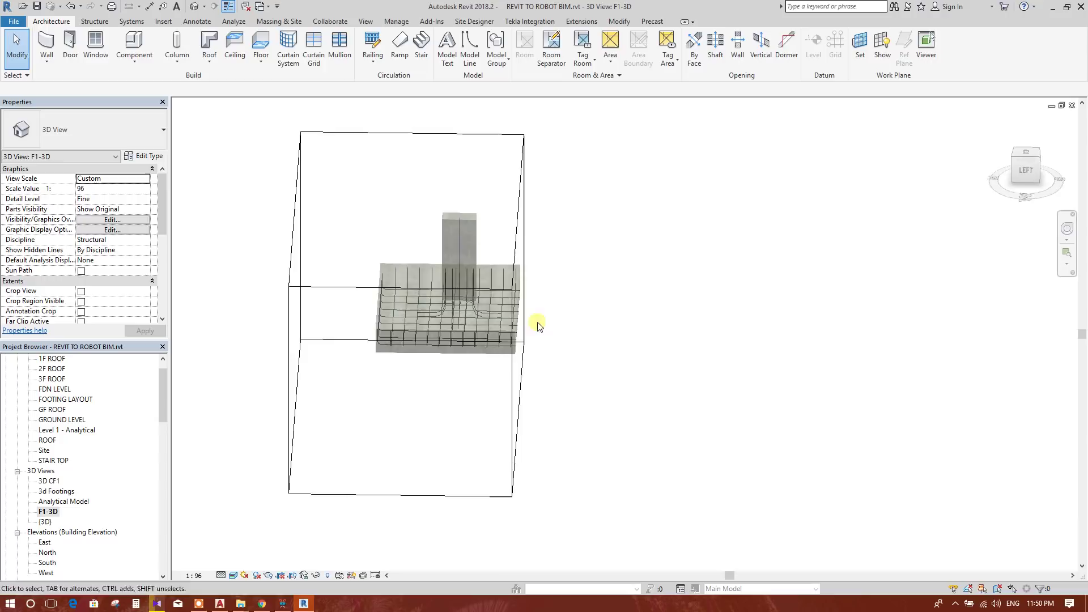
left_click(514, 207)
left_click_drag(520, 315, 581, 315)
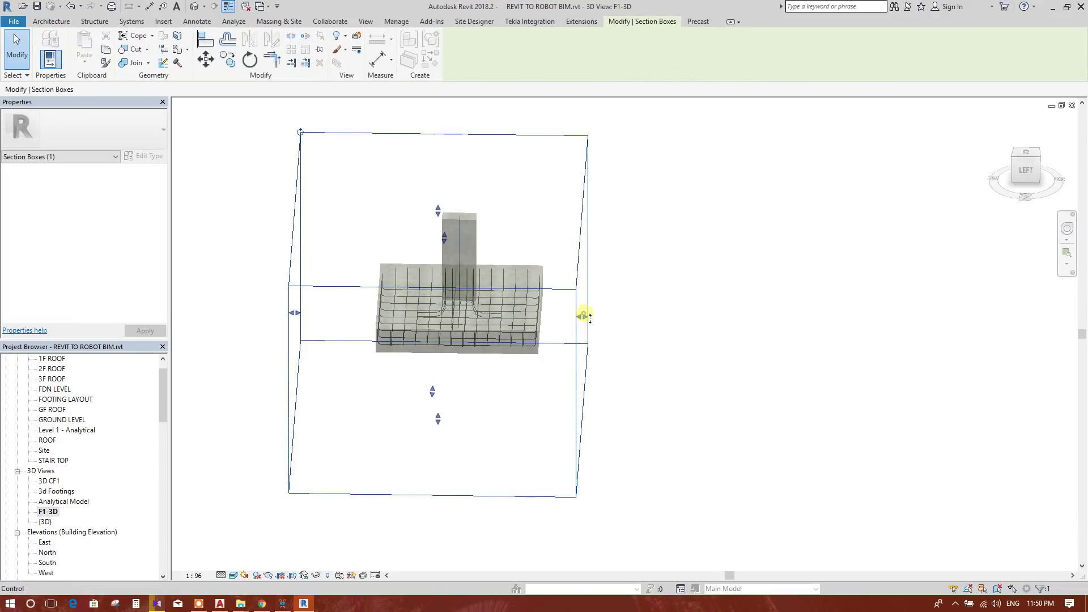
scroll(600, 317, "down", 2)
left_click(721, 348)
middle_click_drag(818, 330, 892, 177, "shift")
scroll(746, 262, "up", 5)
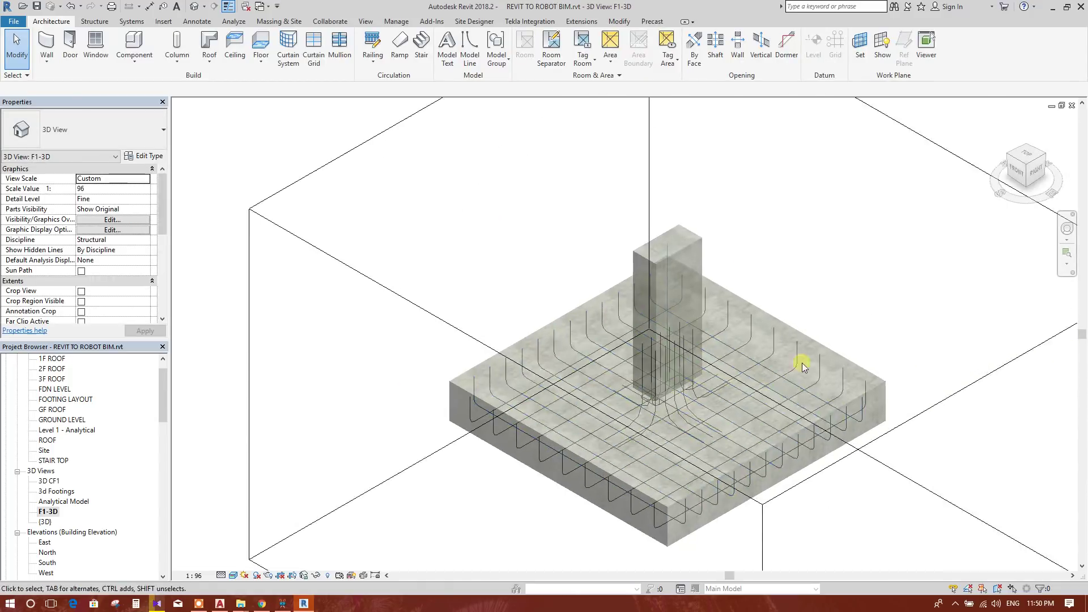
scroll(633, 281, "down", 2)
scroll(776, 342, "down", 2)
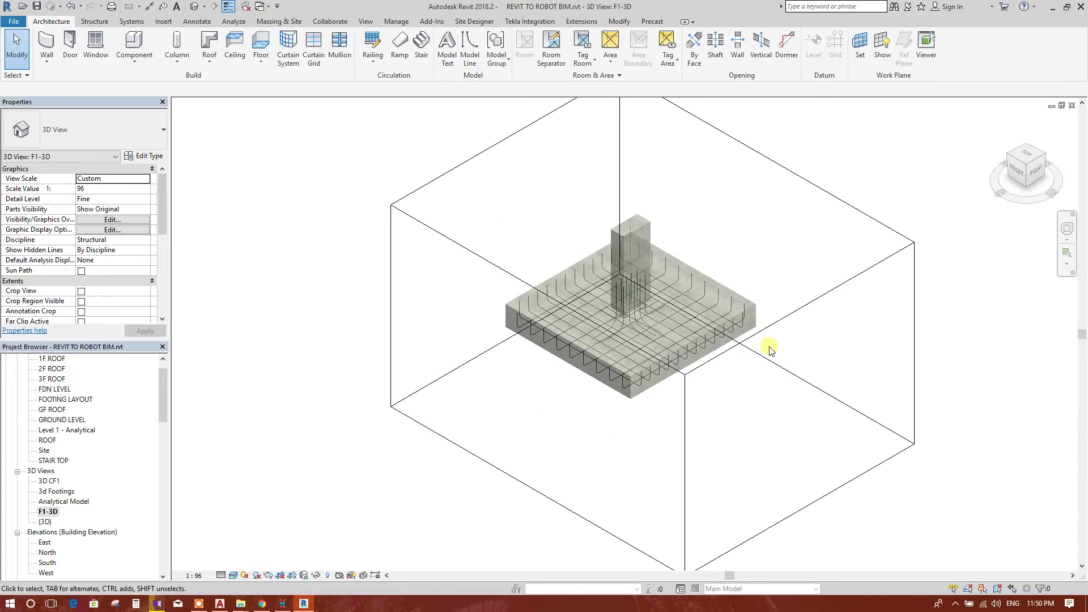
scroll(737, 323, "up", 1)
scroll(799, 340, "down", 1)
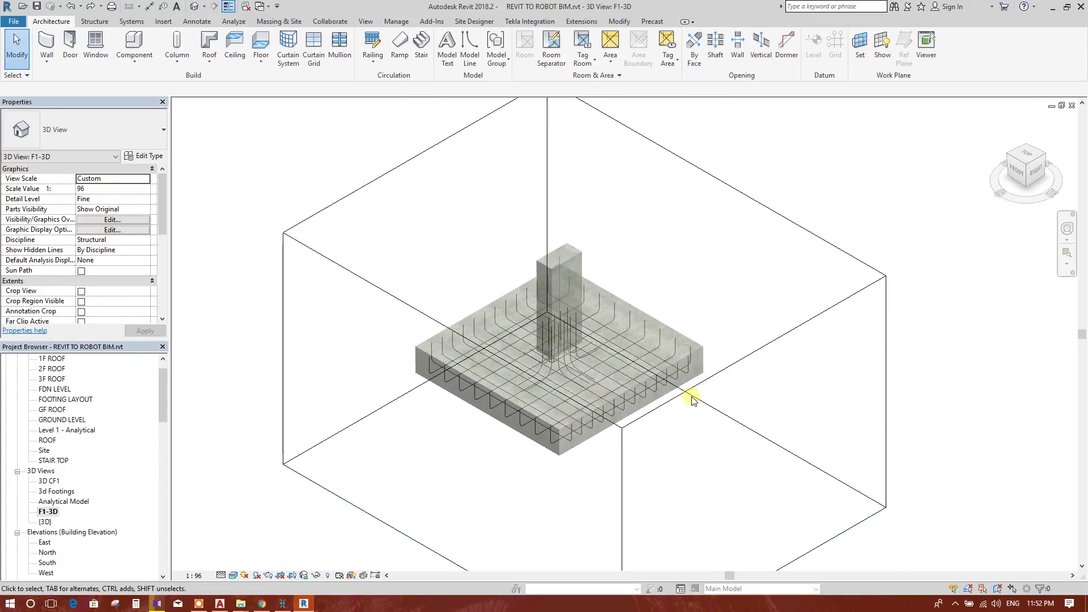
left_click(1000, 124)
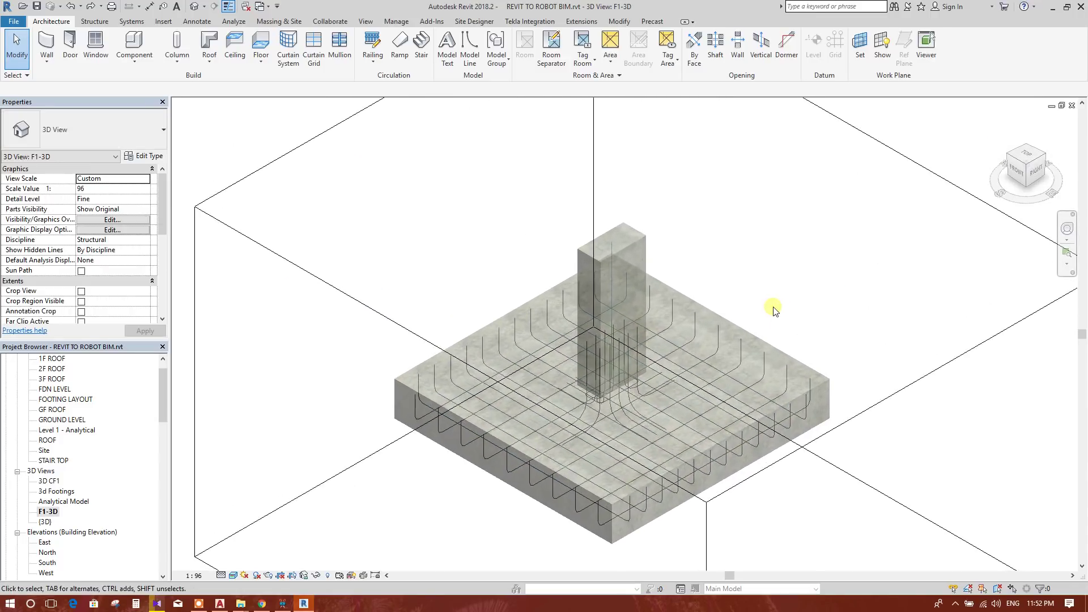
Step: Set the F1-3D view's visual style to Realistic and its detail level to Fine
left_click(231, 575)
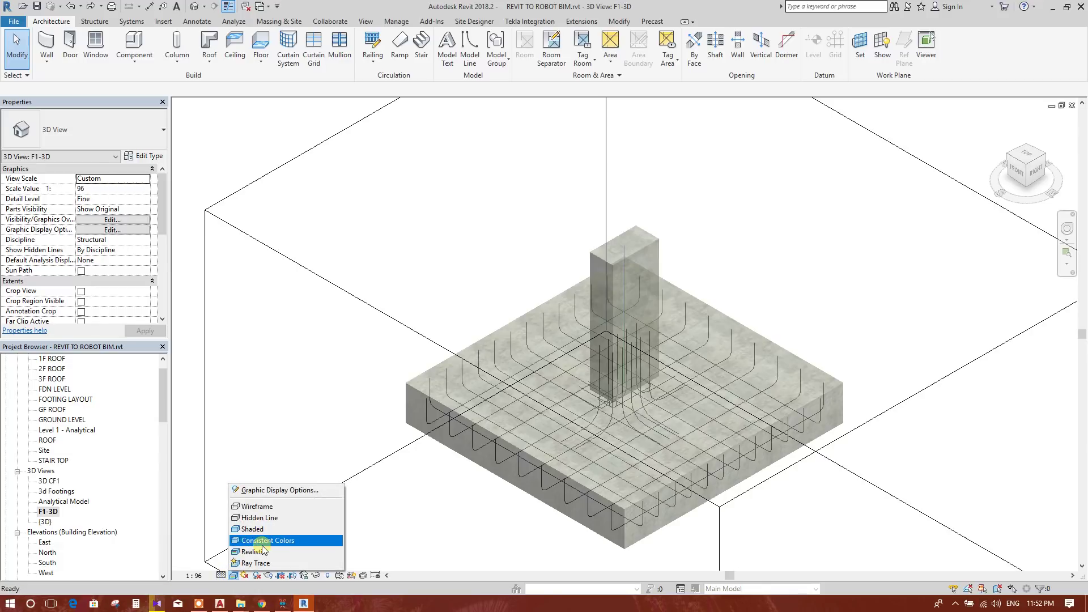
left_click(262, 542)
left_click(221, 575)
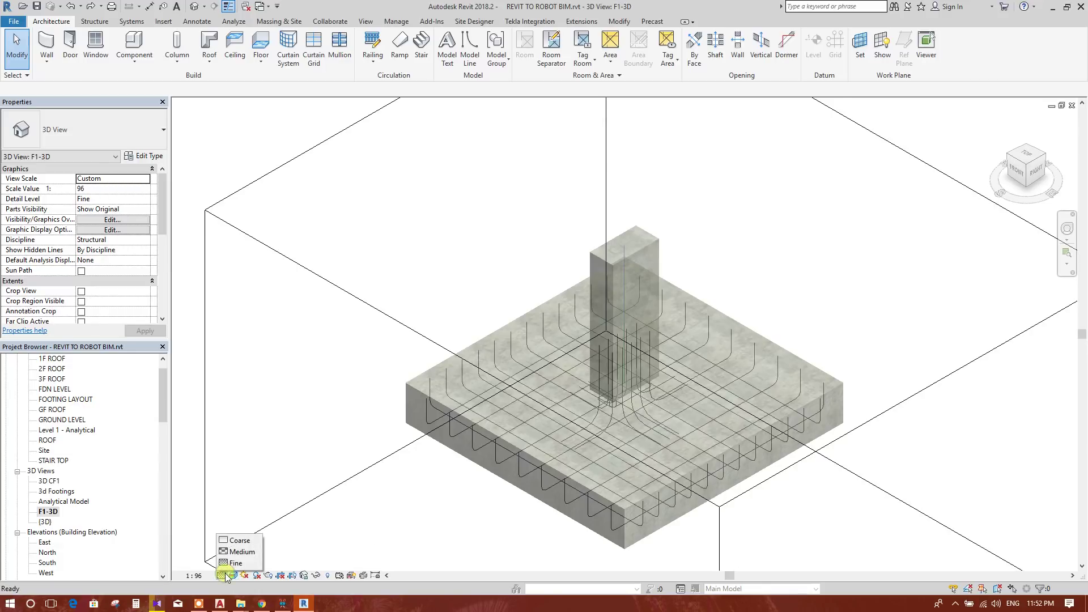
left_click(233, 563)
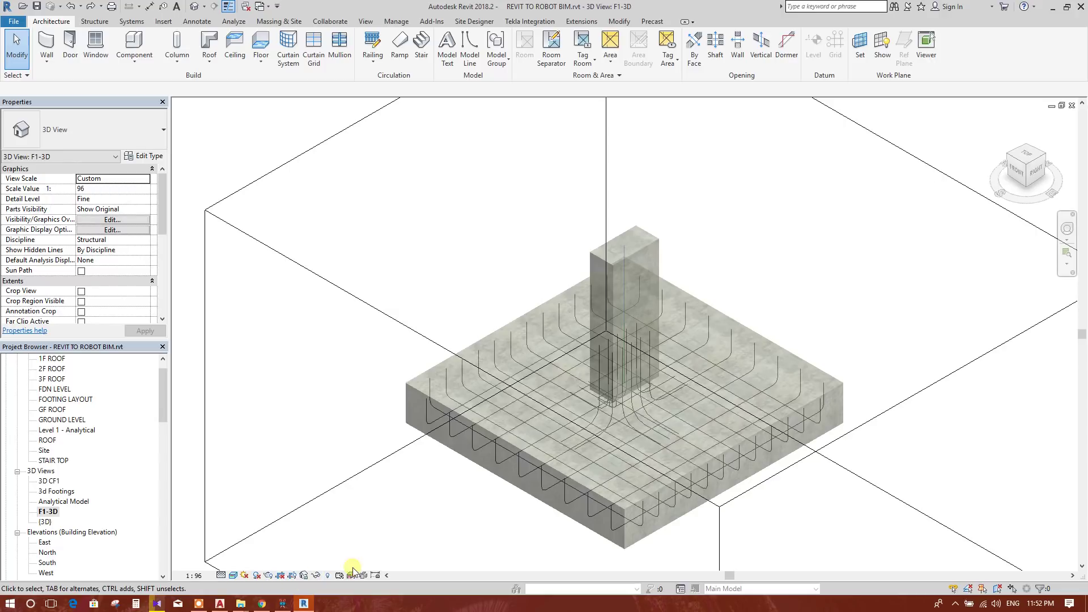
Step: Select the whole F1 footing and column, and filter the selection to Structural Rebar only
scroll(556, 489, "up", 2)
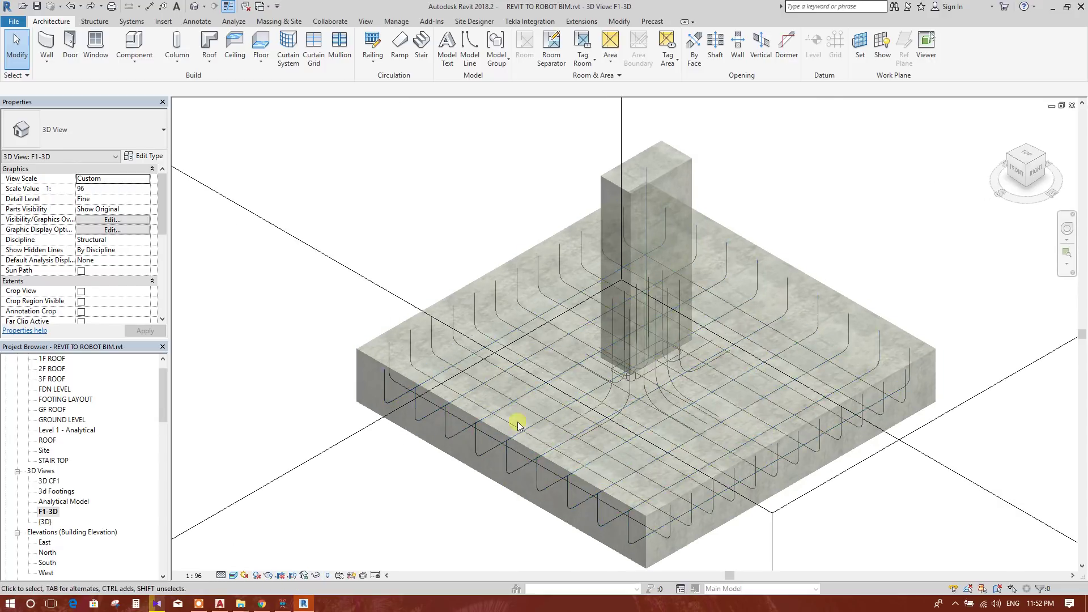
scroll(801, 420, "up", 3)
scroll(730, 374, "down", 3)
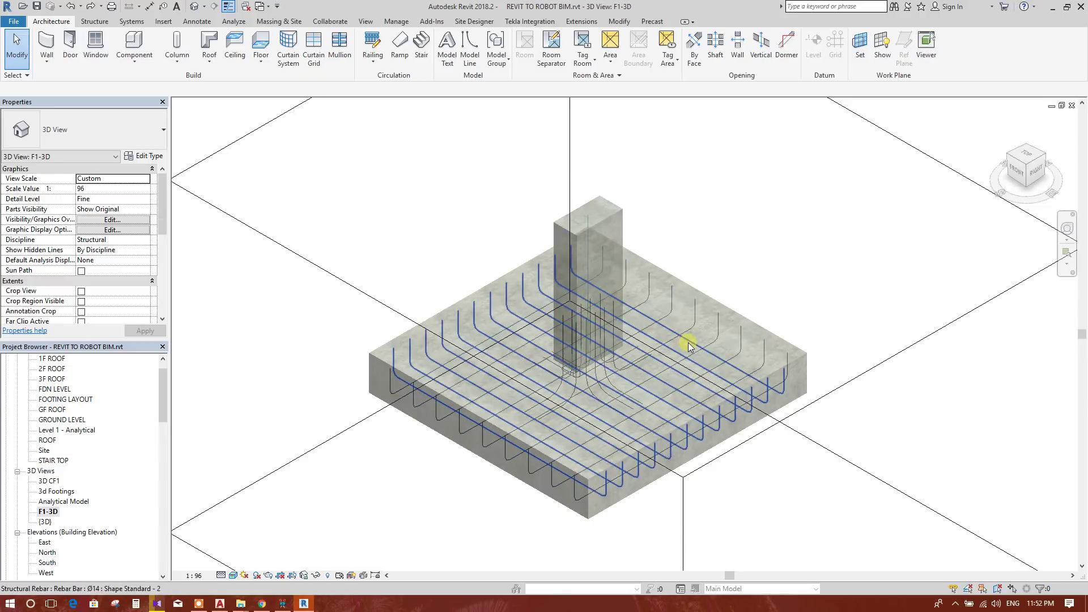
scroll(406, 216, "down", 3)
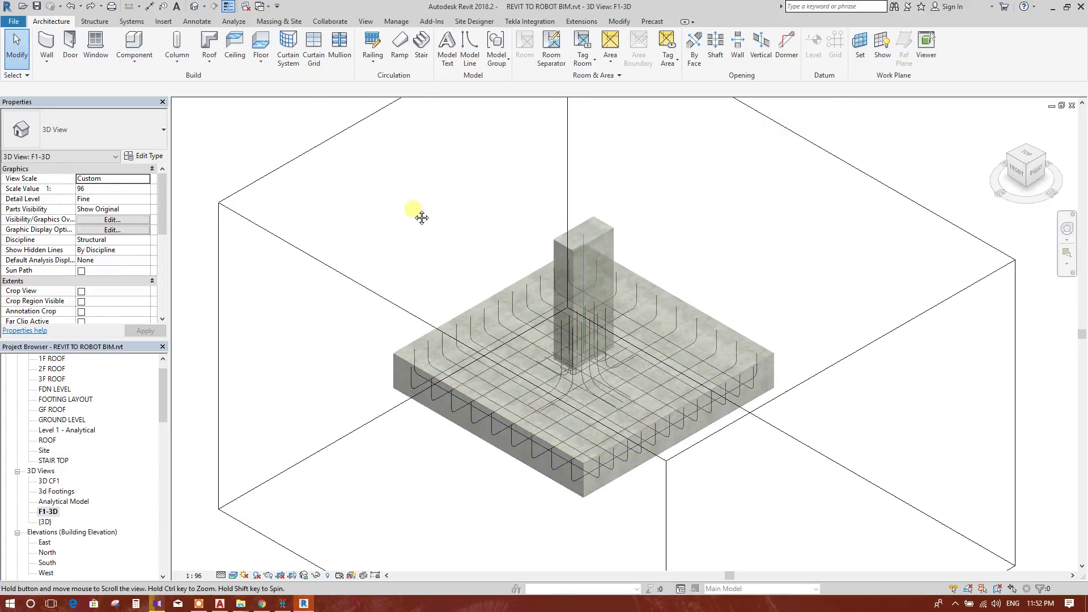
left_click_drag(344, 197, 840, 530)
left_click(503, 46)
left_click(606, 236)
left_click(446, 252)
left_click(619, 373)
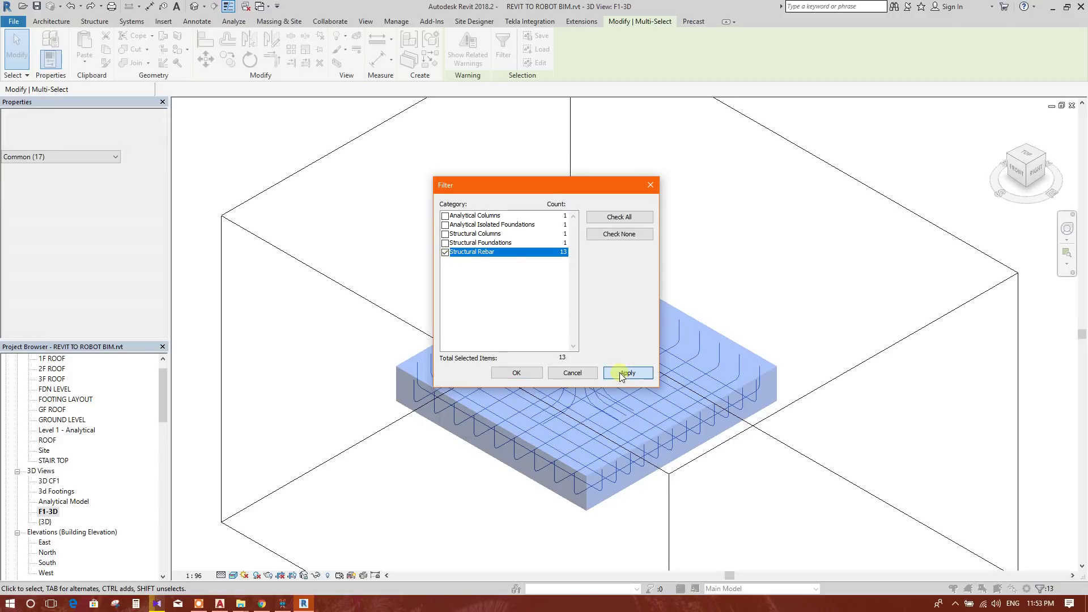
left_click(527, 373)
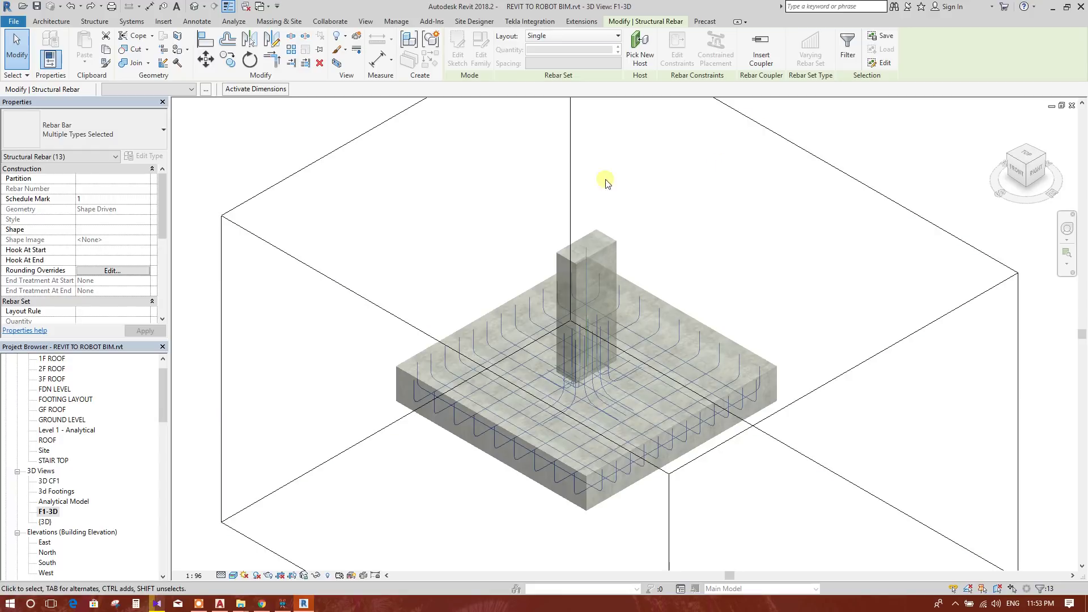
Step: Set the selected rebar's view visibility states to unobscured and solid in the F1-3D view
right_click(675, 194)
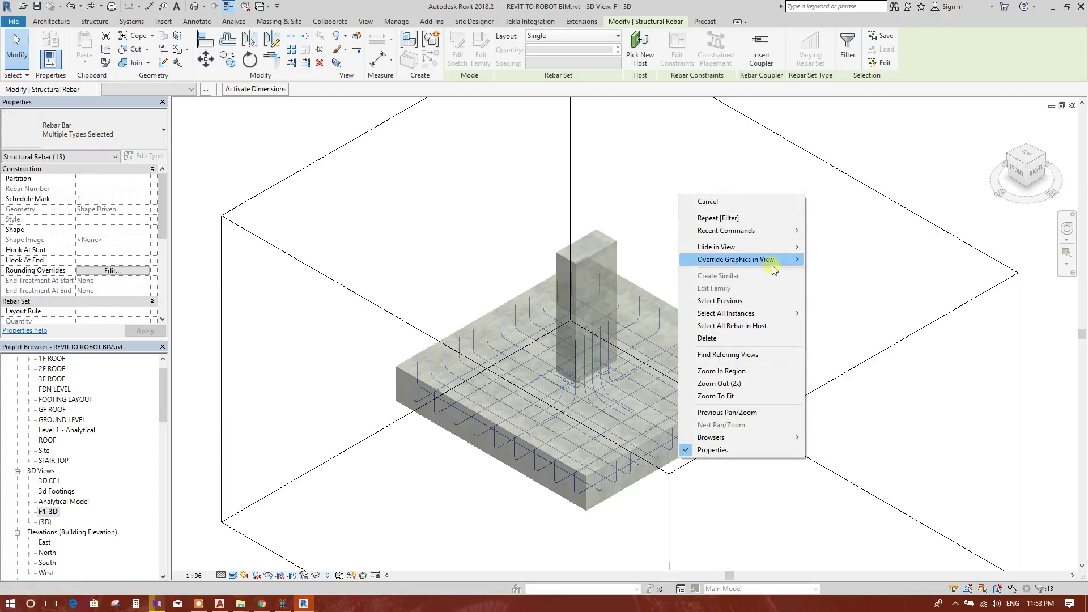
left_click(168, 190)
scroll(130, 227, "down", 5)
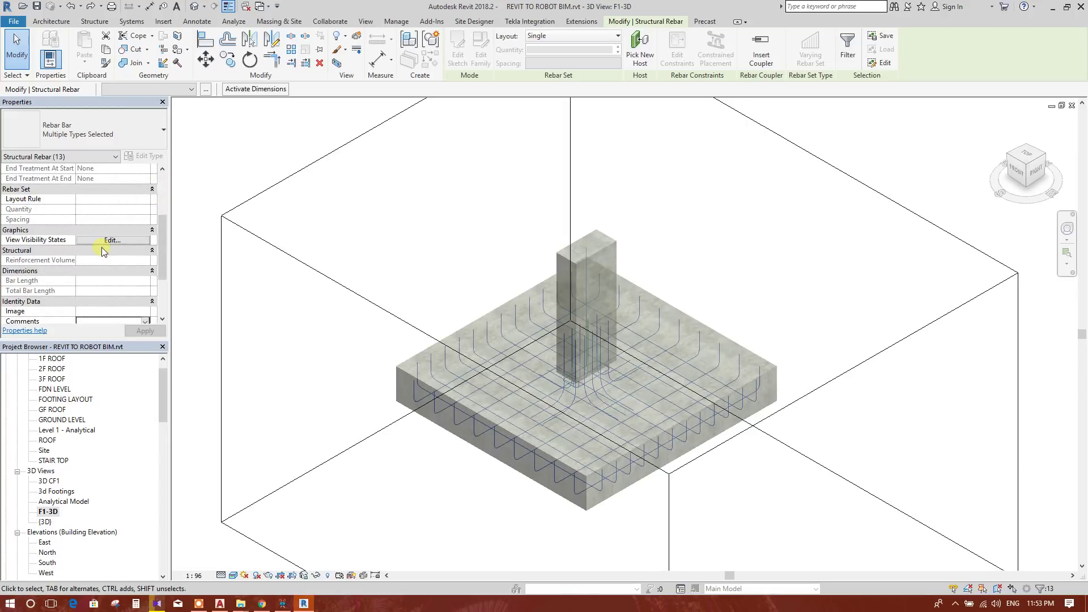
left_click(109, 240)
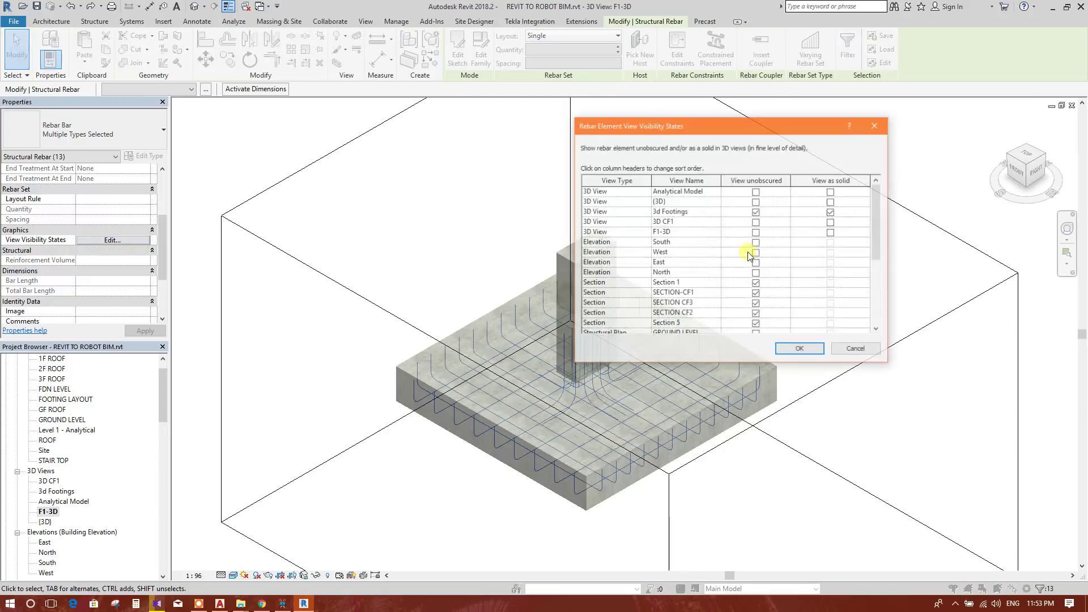
left_click(664, 234)
left_click(756, 233)
left_click(831, 232)
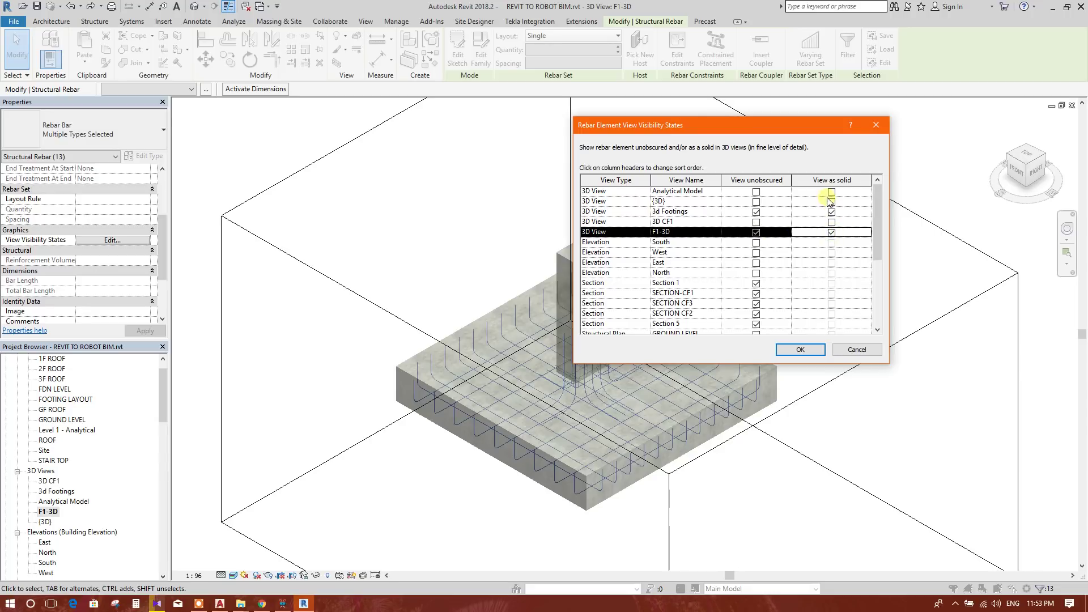
left_click(800, 349)
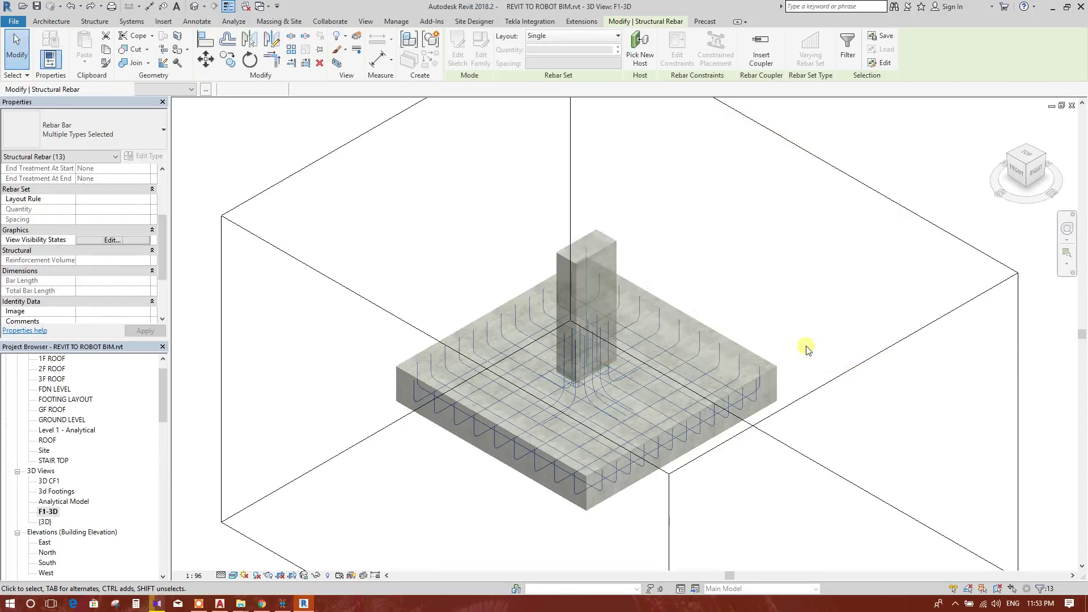
left_click(802, 283)
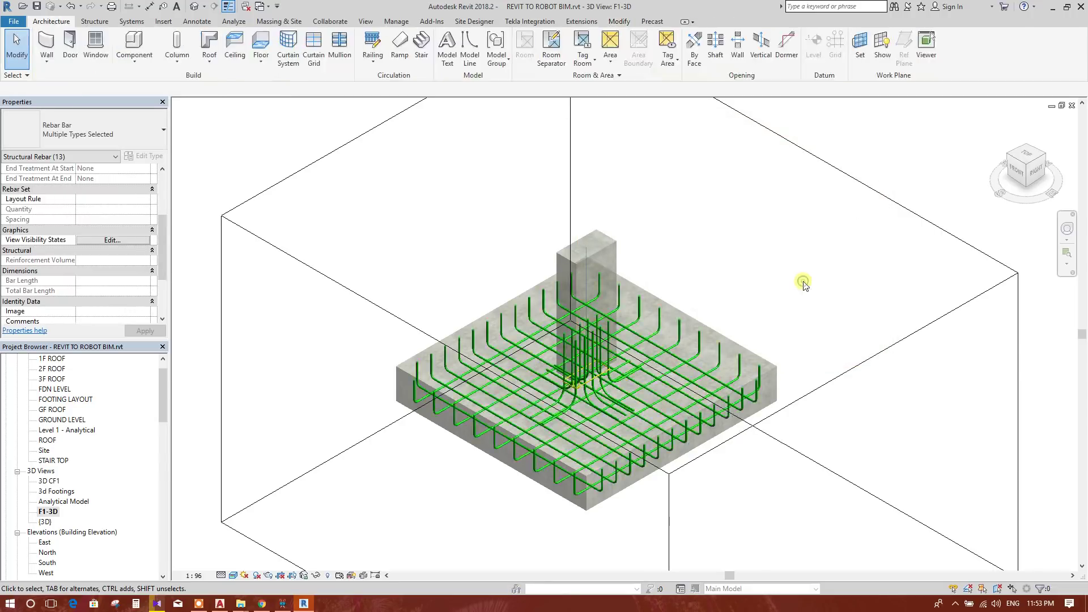
middle_click_drag(729, 462, 698, 380)
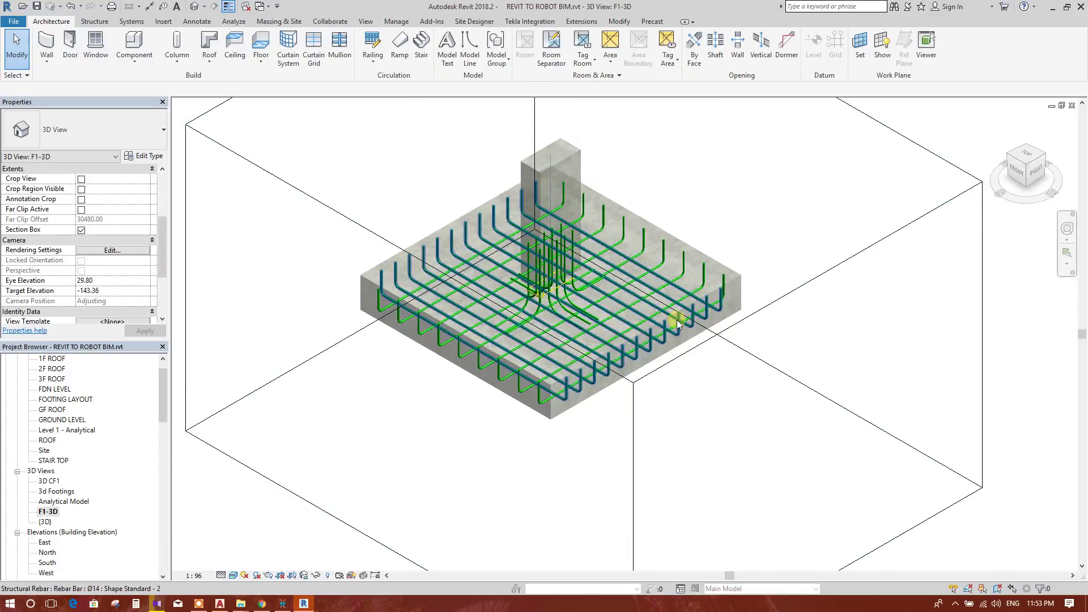
scroll(721, 322, "up", 1)
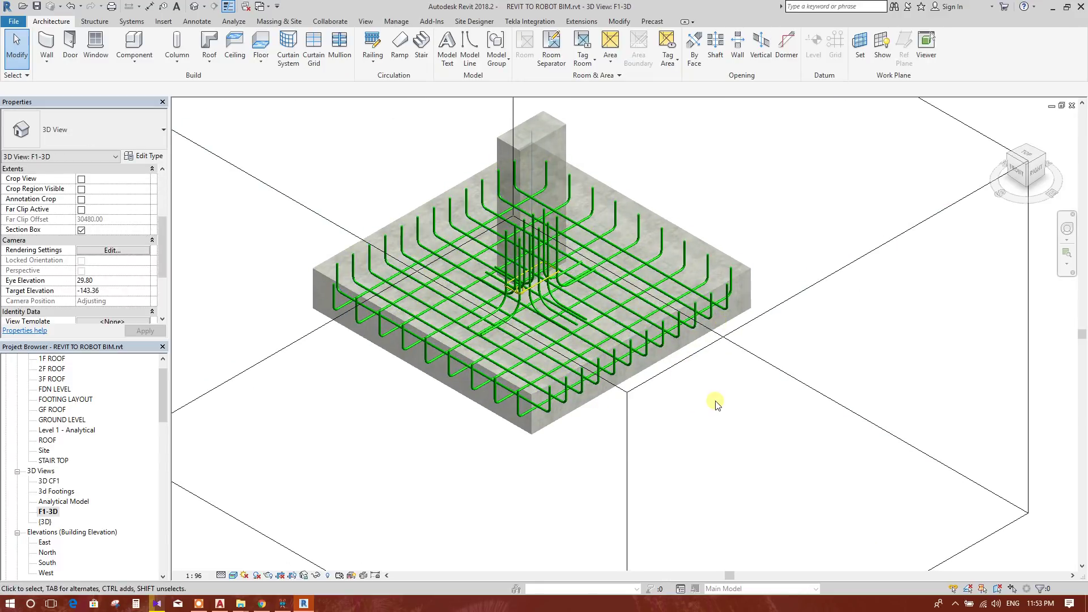
scroll(715, 403, "down", 2)
scroll(694, 382, "up", 2)
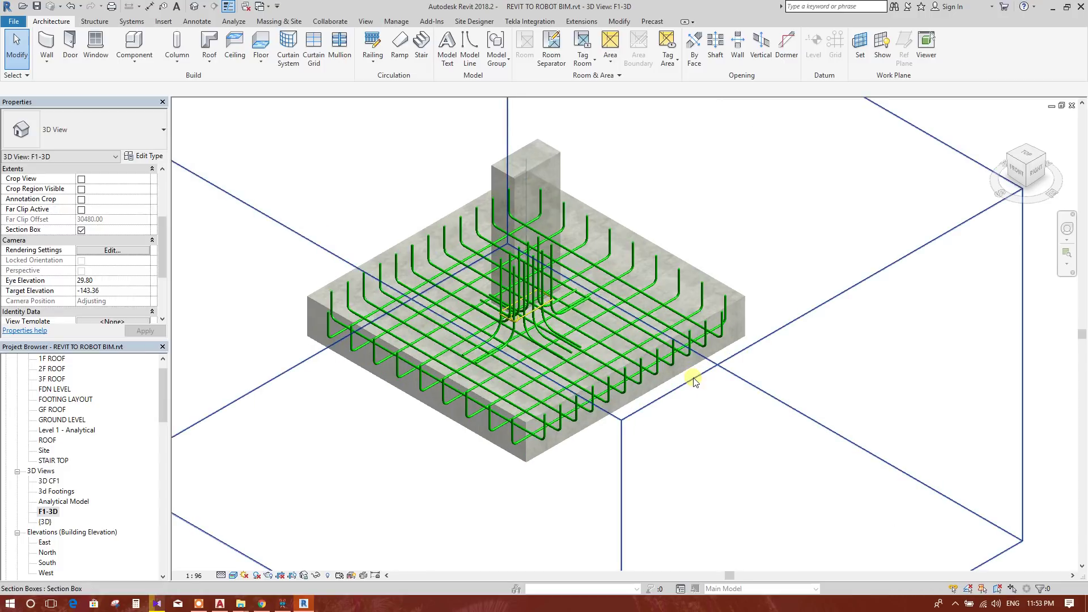
scroll(696, 379, "down", 2)
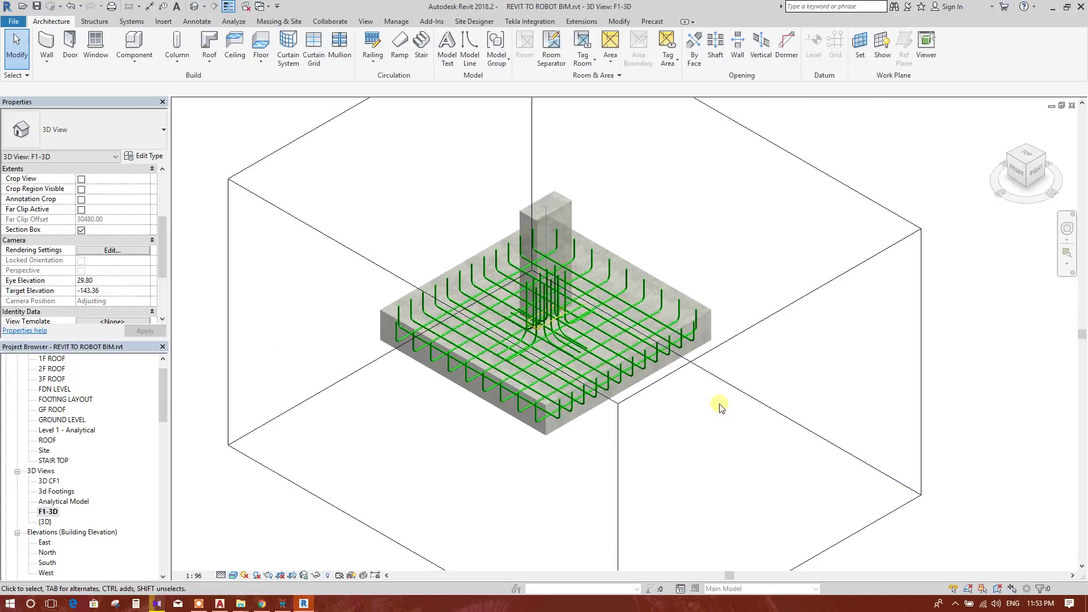
scroll(722, 403, "up", 2)
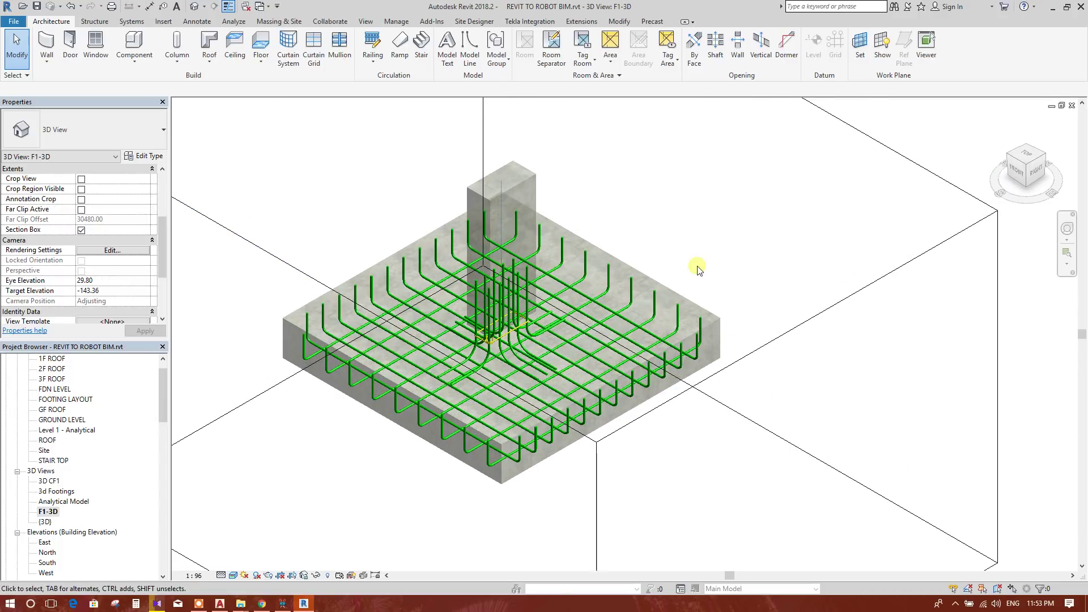
scroll(705, 266, "down", 1)
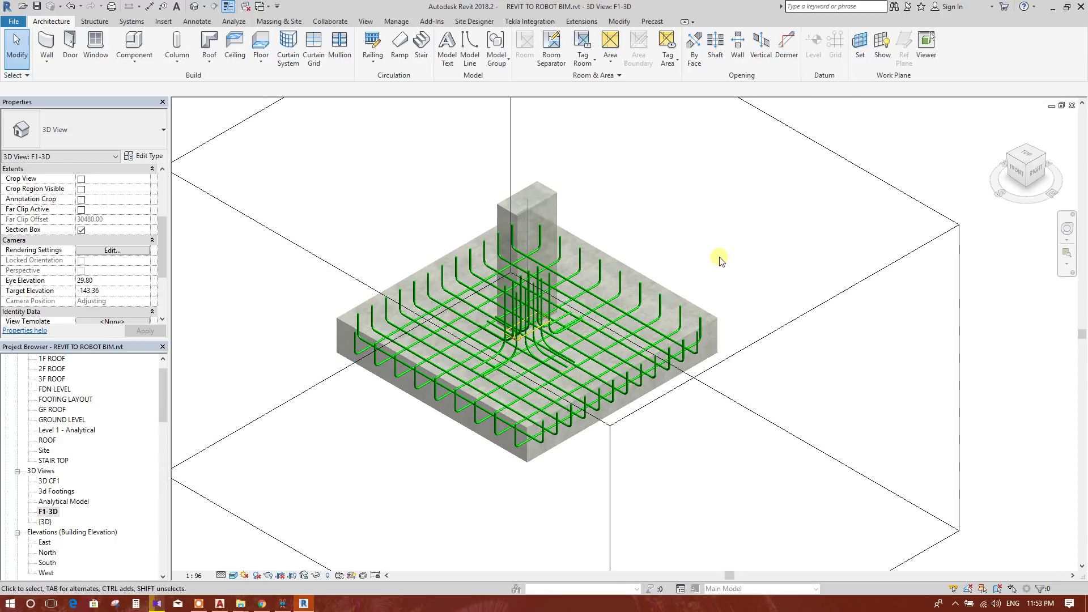
scroll(544, 223, "up", 1)
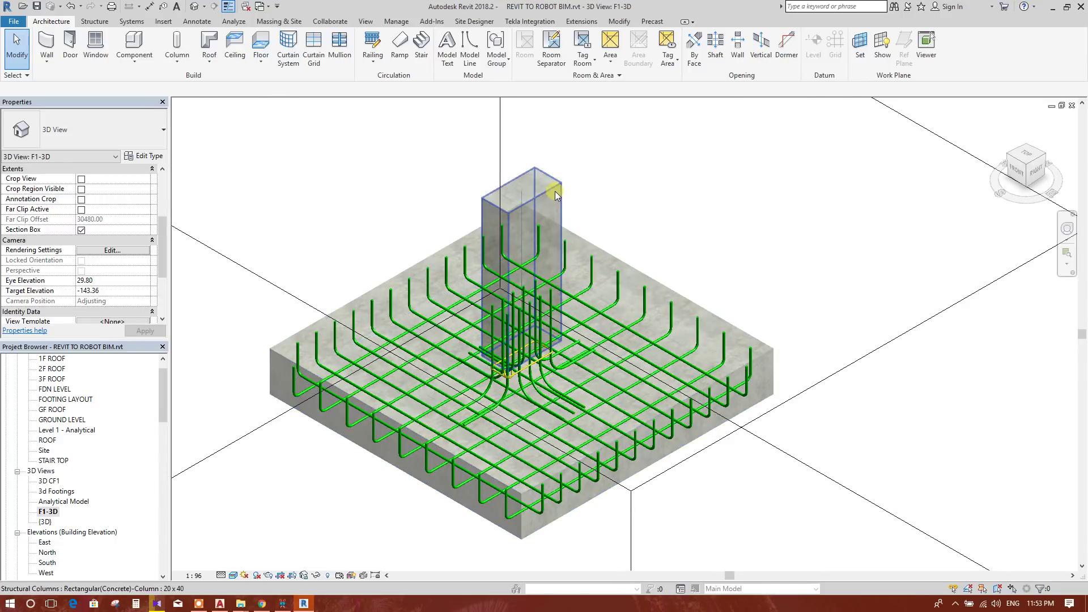
Step: Override the concrete column's graphics by element in the F1-3D view, setting its surface transparency to 21
left_click(555, 192)
right_click(555, 191)
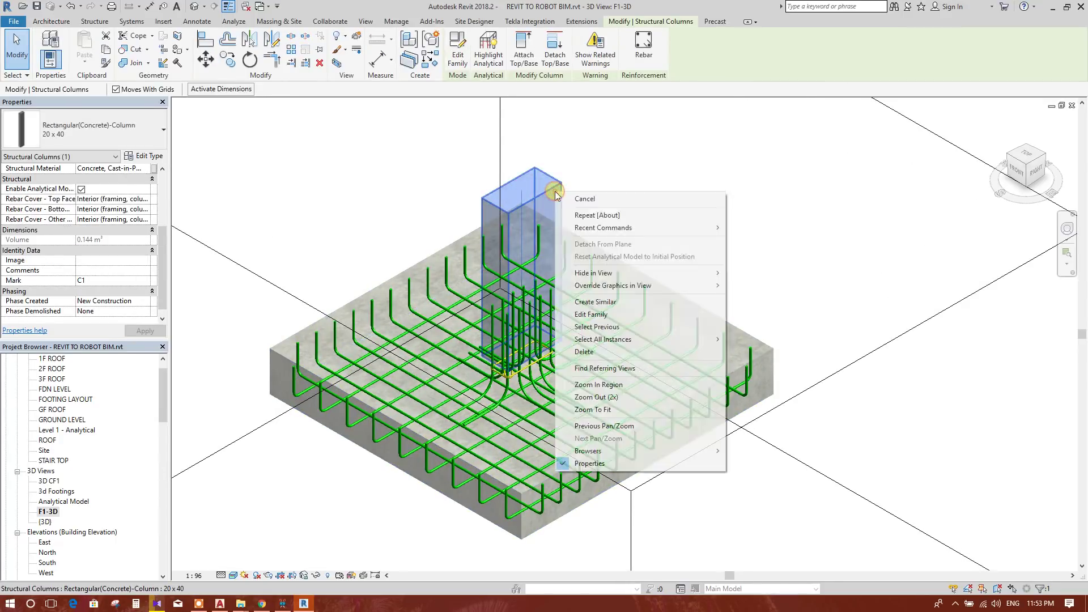
mouse_move(660, 286)
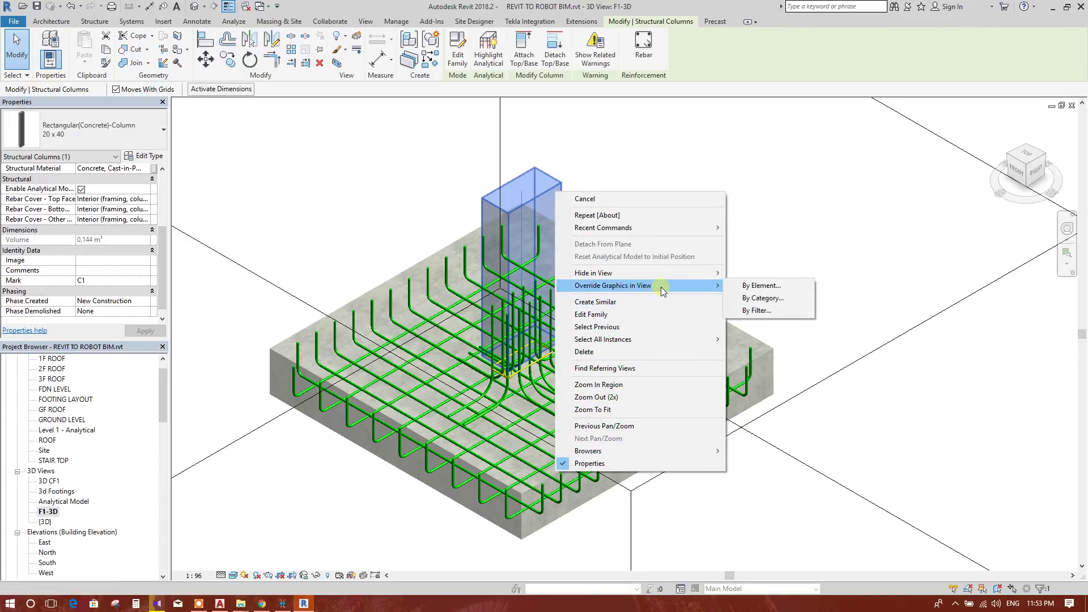
left_click(783, 286)
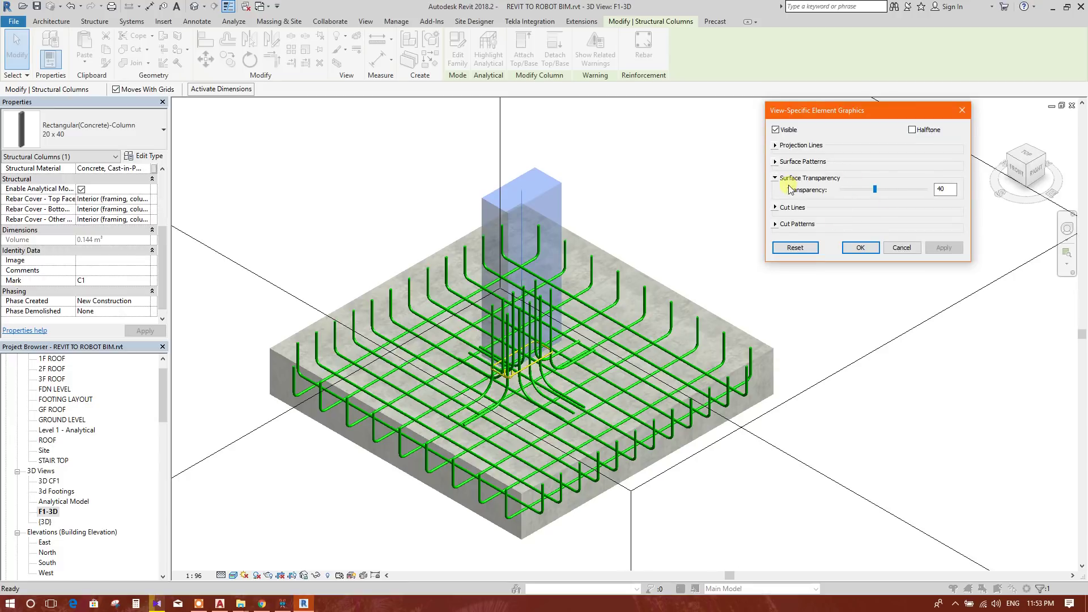
left_click_drag(858, 192, 858, 192)
left_click(942, 247)
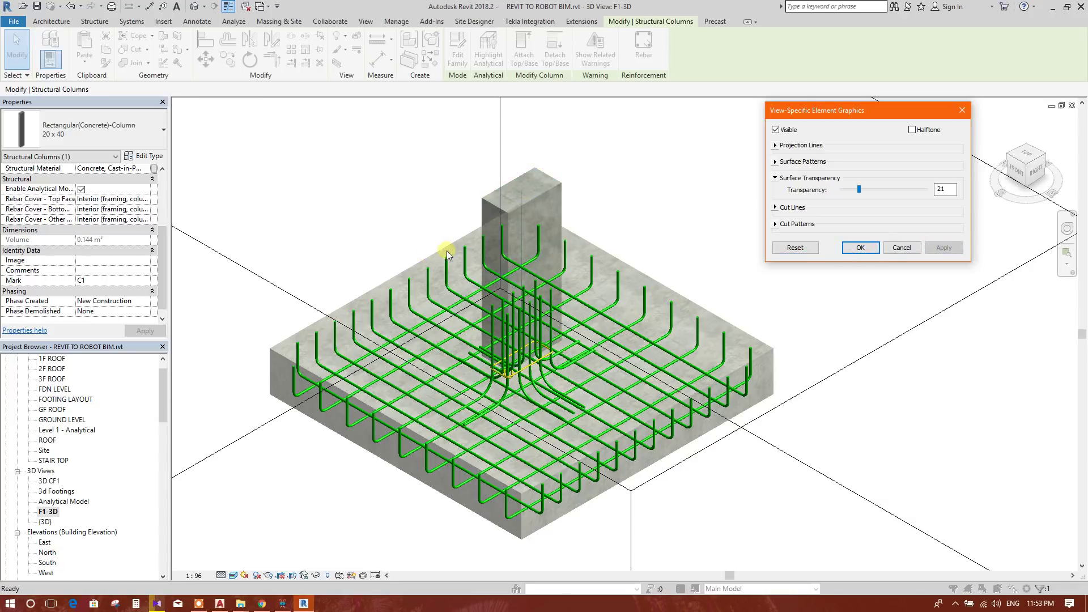
left_click(858, 247)
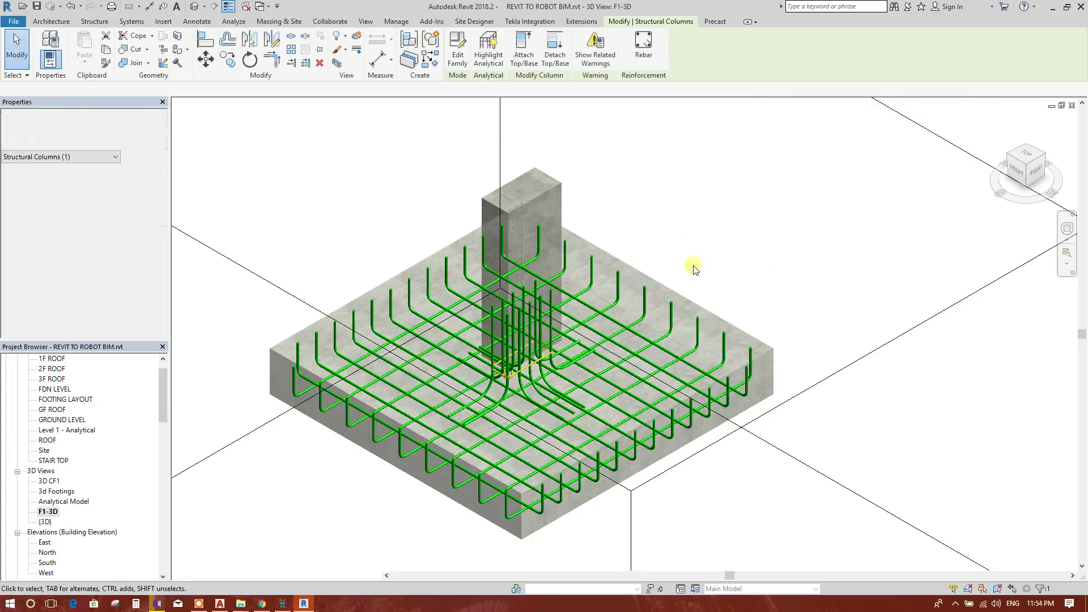
scroll(708, 260, "down", 1)
scroll(722, 263, "up", 1)
left_click(726, 260)
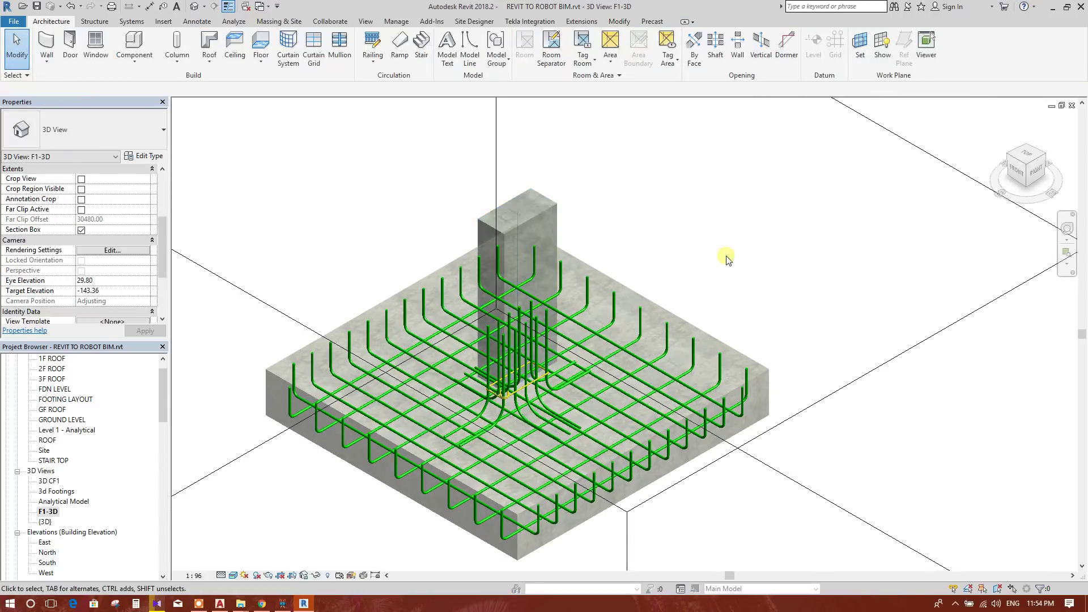
Step: Try to tag the footing reinforcement by category in the unlocked F1-3D view
middle_click_drag(751, 298, 737, 246)
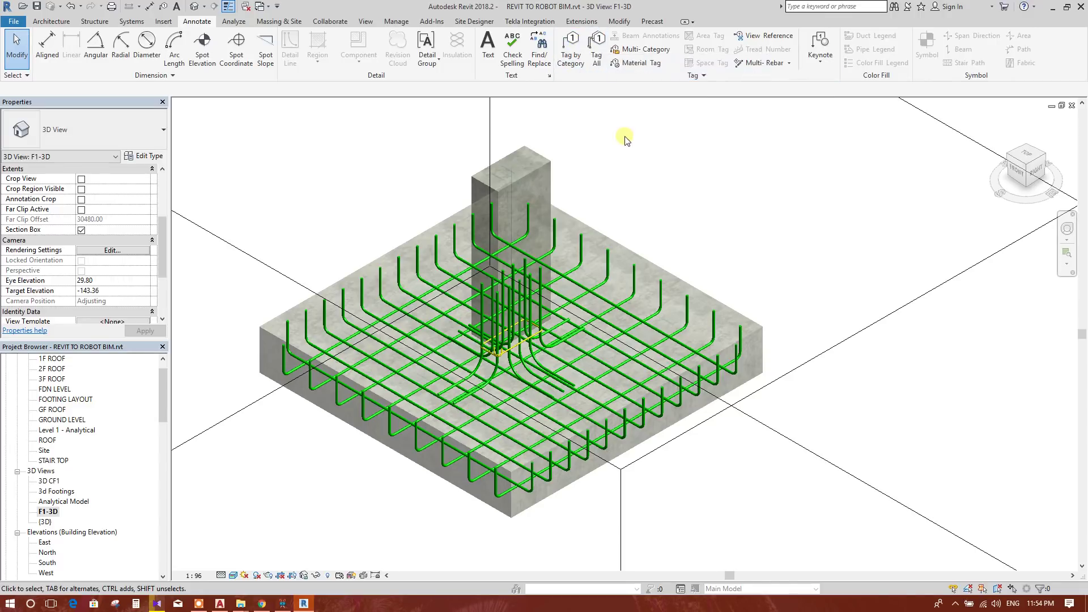
left_click(578, 58)
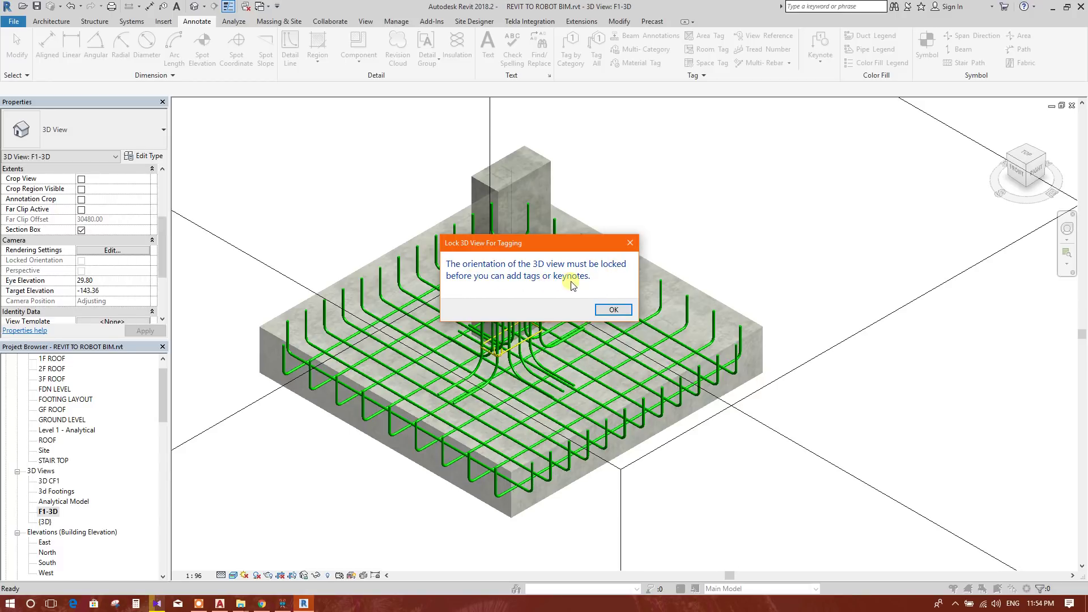
left_click(614, 309)
Step: Shrink the section box around footing F1 by raising its bottom face and pulling two side faces closer to the footing
scroll(680, 369, "down", 2)
middle_click_drag(723, 434, 758, 318, "shift")
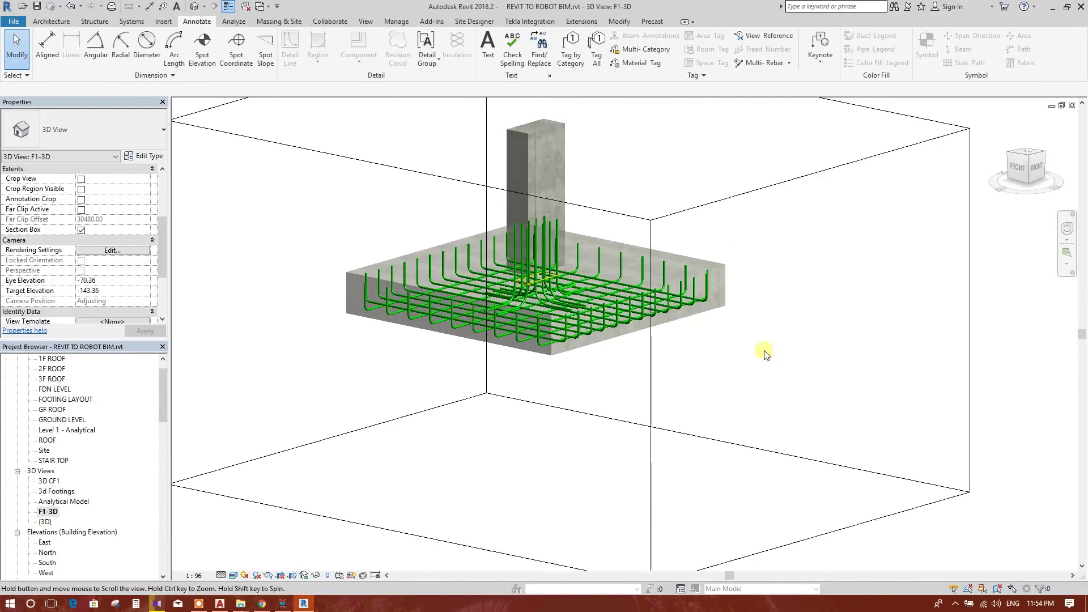
scroll(763, 354, "down", 1)
left_click(749, 525)
left_click_drag(592, 469, 592, 375)
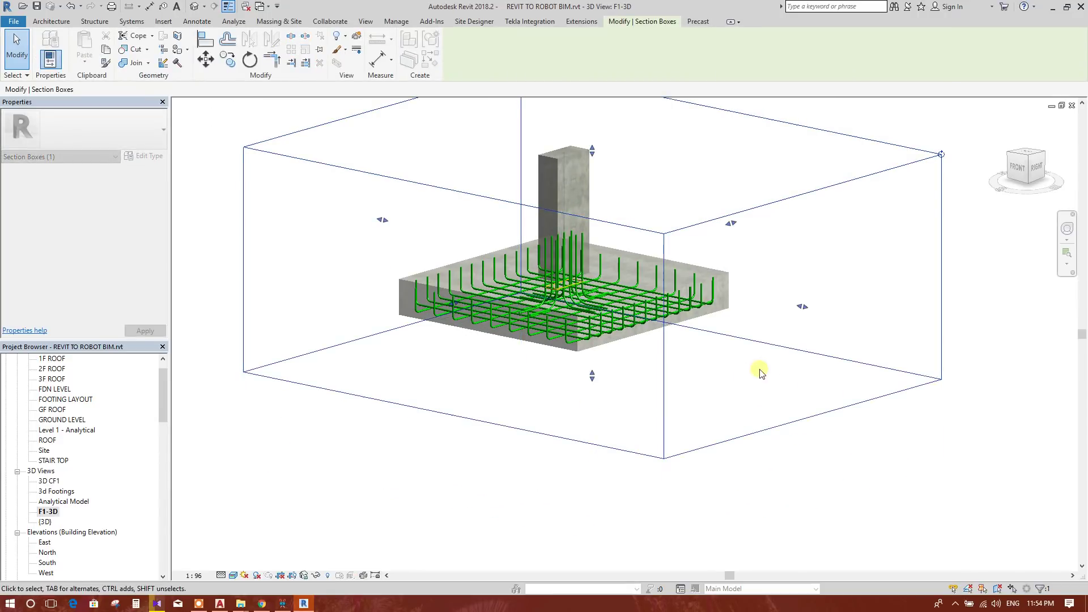
left_click_drag(376, 297, 396, 304)
left_click_drag(800, 384, 745, 382)
left_click(746, 382)
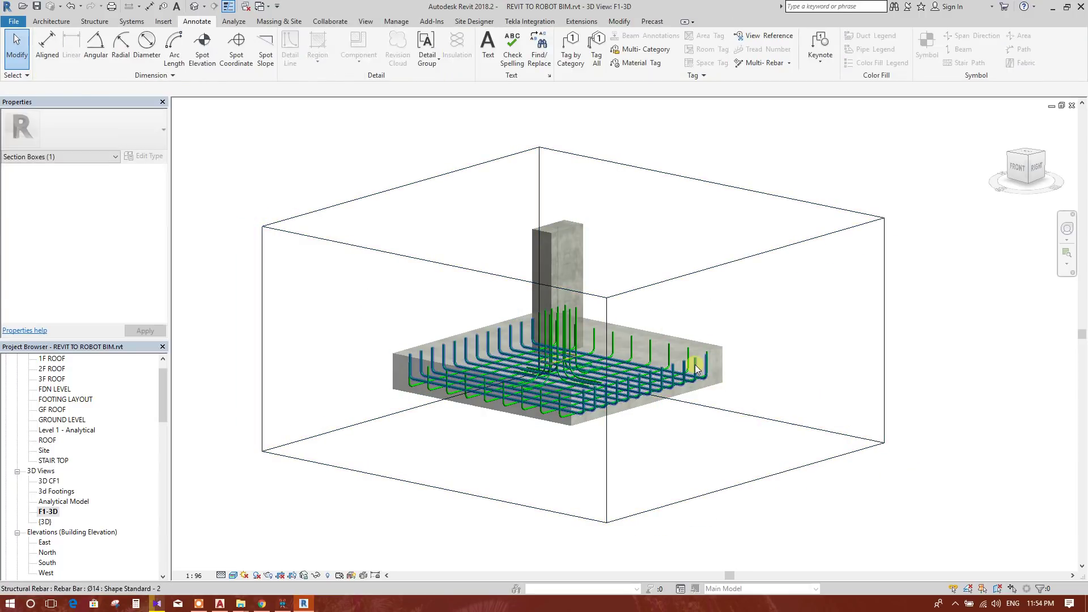
Step: Orient the F1-3D view to show the footing and column obliquely from above with the right side facing forward, and save and lock that orientation
middle_click_drag(712, 418, 751, 447, "shift")
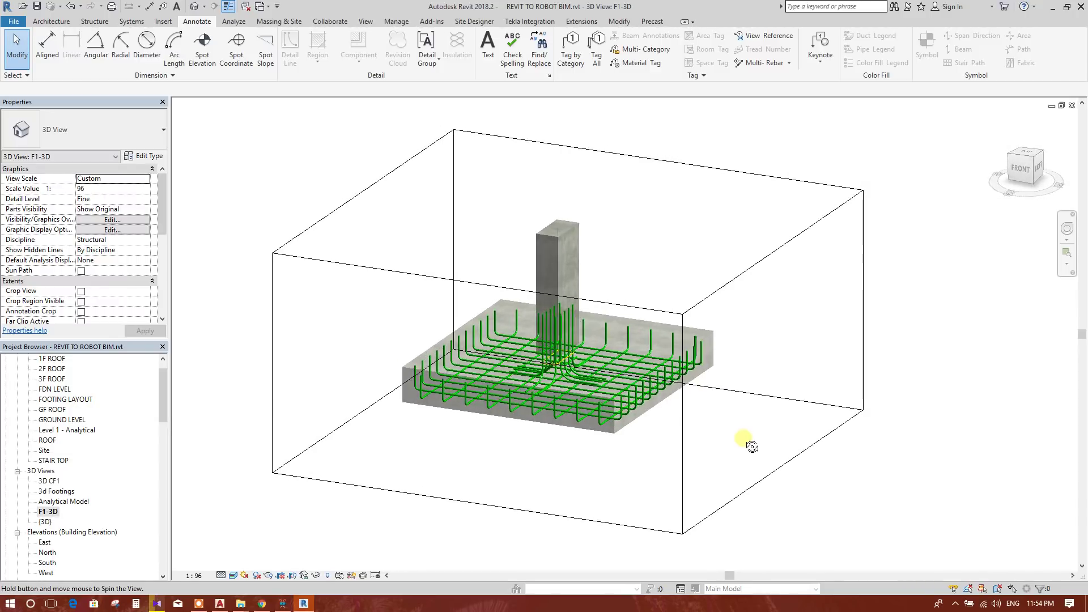
scroll(602, 334, "up", 3)
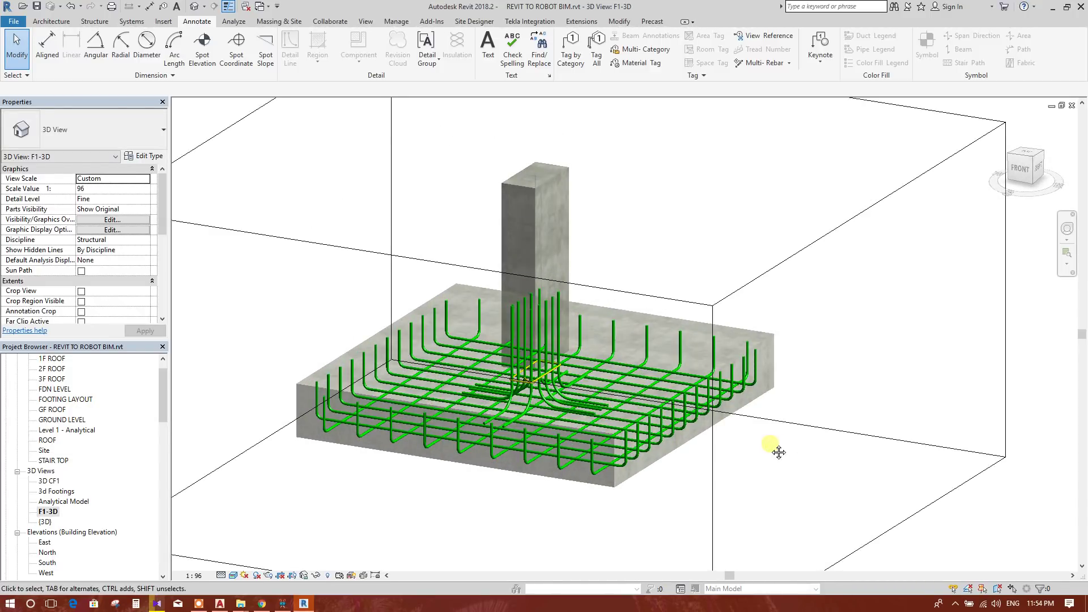
scroll(779, 451, "up", 2)
scroll(788, 438, "down", 3)
scroll(790, 438, "up", 1)
middle_click_drag(800, 437, 728, 477)
left_click_drag(708, 462, 693, 453, "shift")
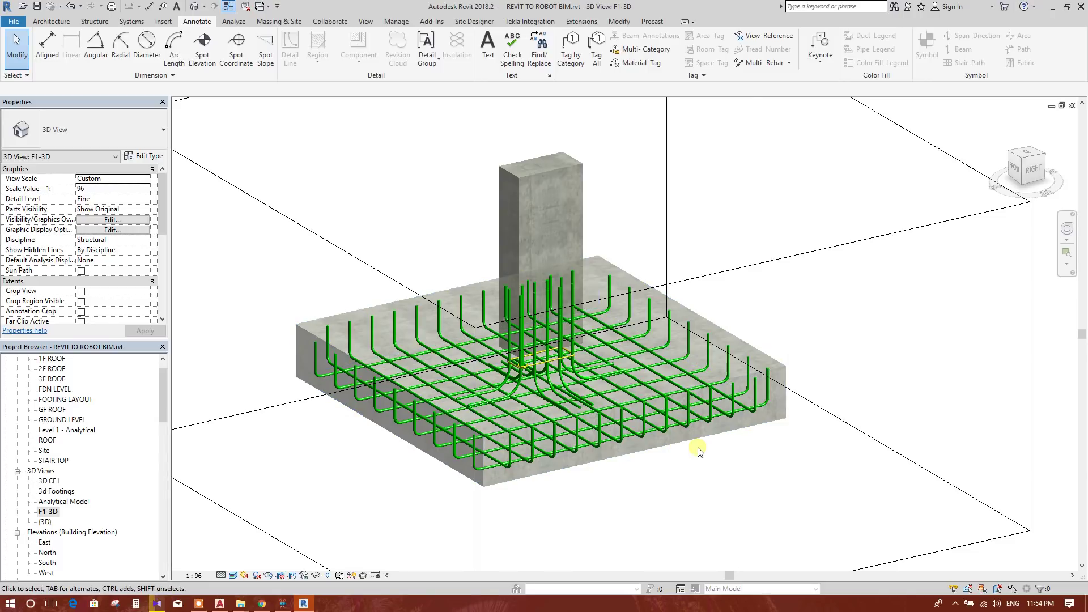
scroll(663, 450, "down", 1)
middle_click_drag(723, 452, 733, 447)
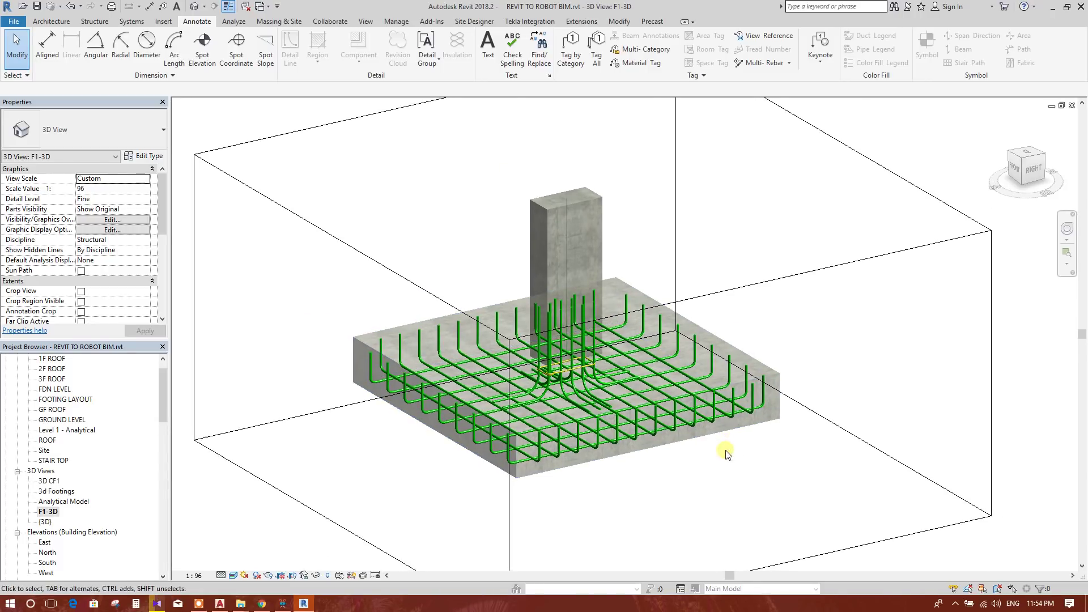
scroll(744, 249, "up", 1)
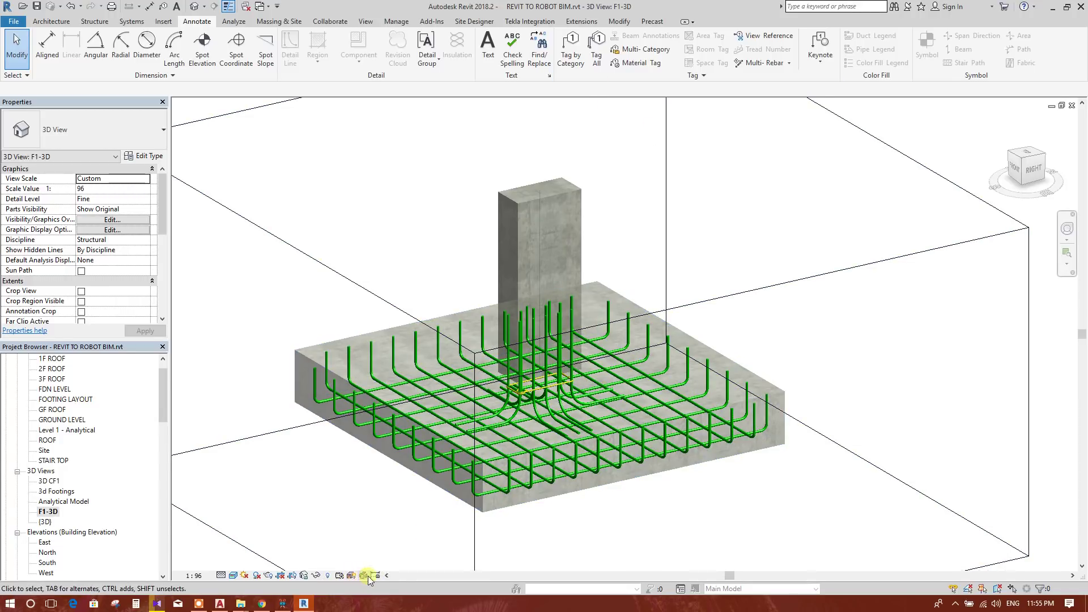
left_click(305, 575)
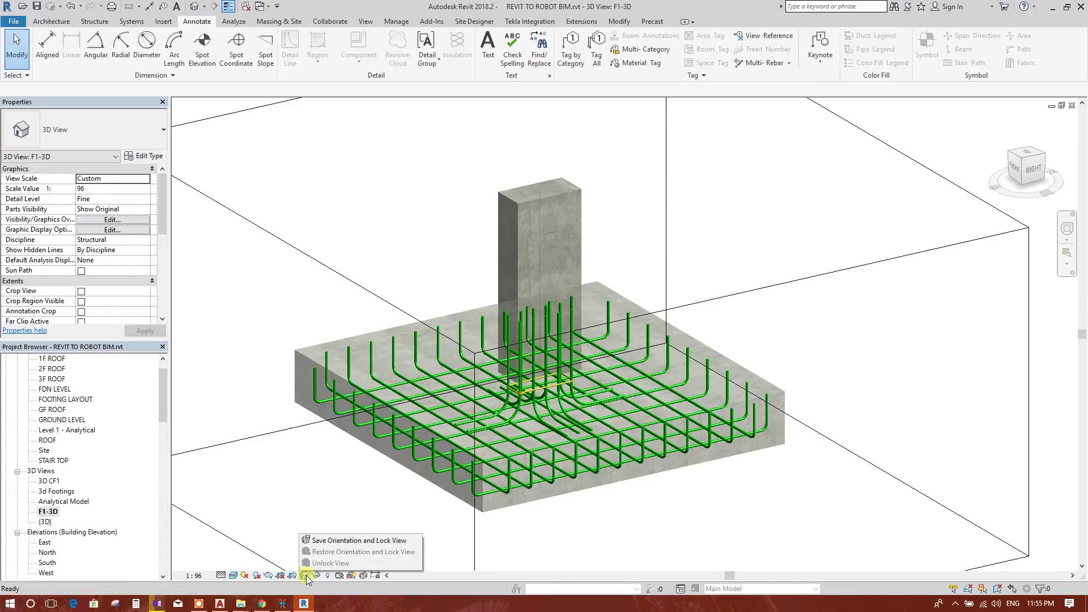
left_click(339, 541)
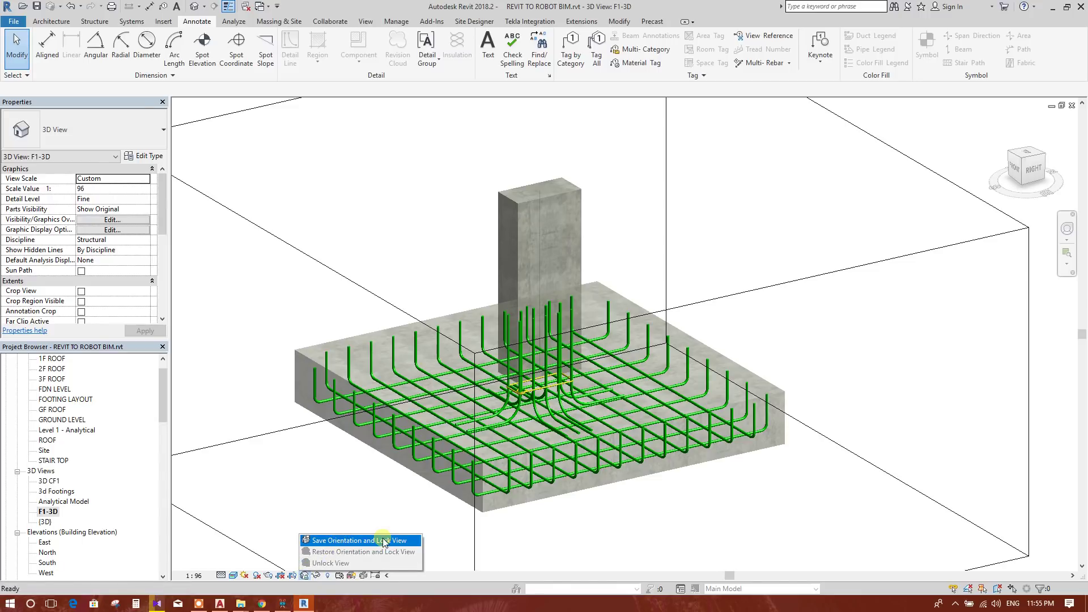
left_click(412, 541)
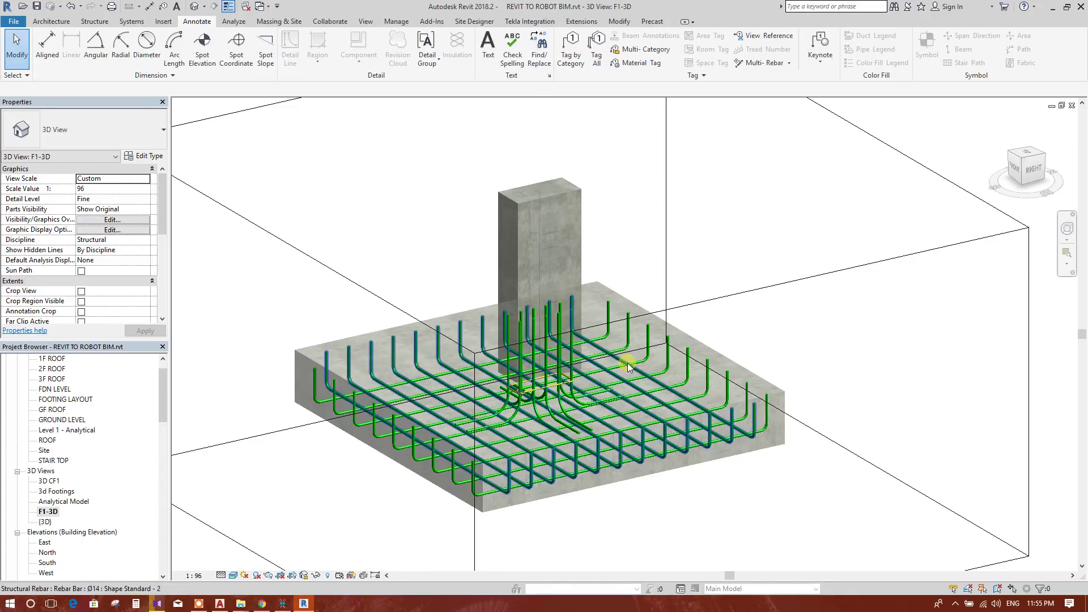
Step: Tag the Ø14 footing rebar set with a horizontal tag and free-end leader placed above the footing's far left corner
scroll(627, 362, "down", 2)
scroll(765, 262, "down", 1)
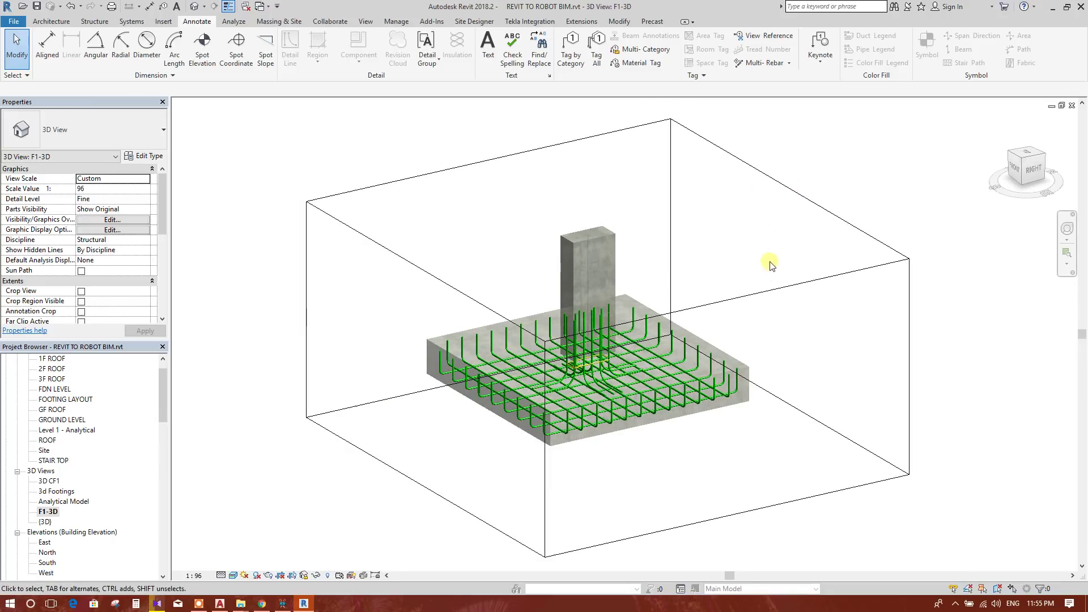
scroll(768, 269, "up", 2)
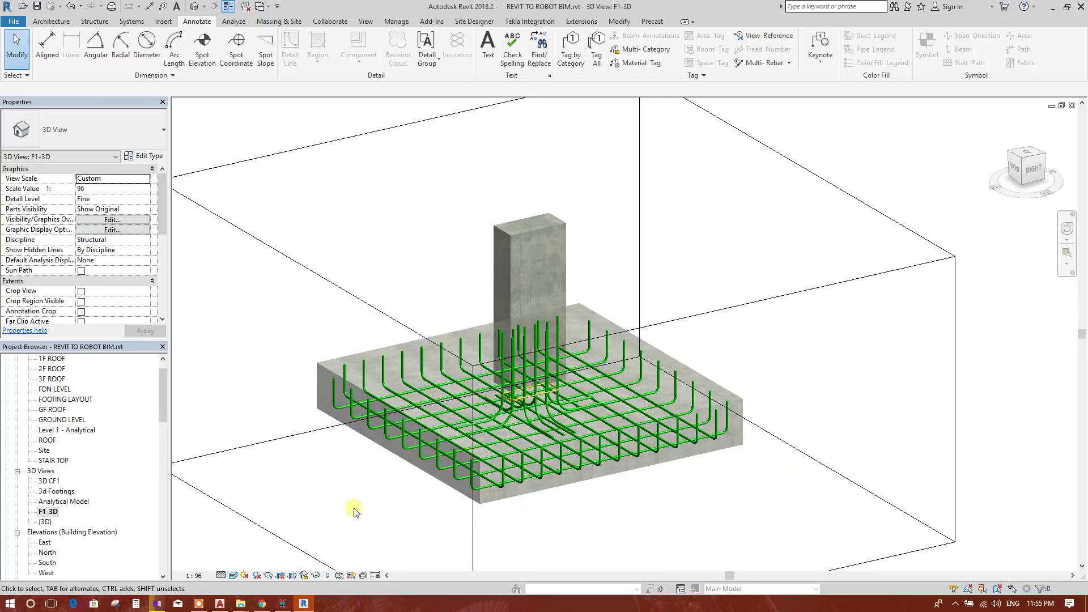
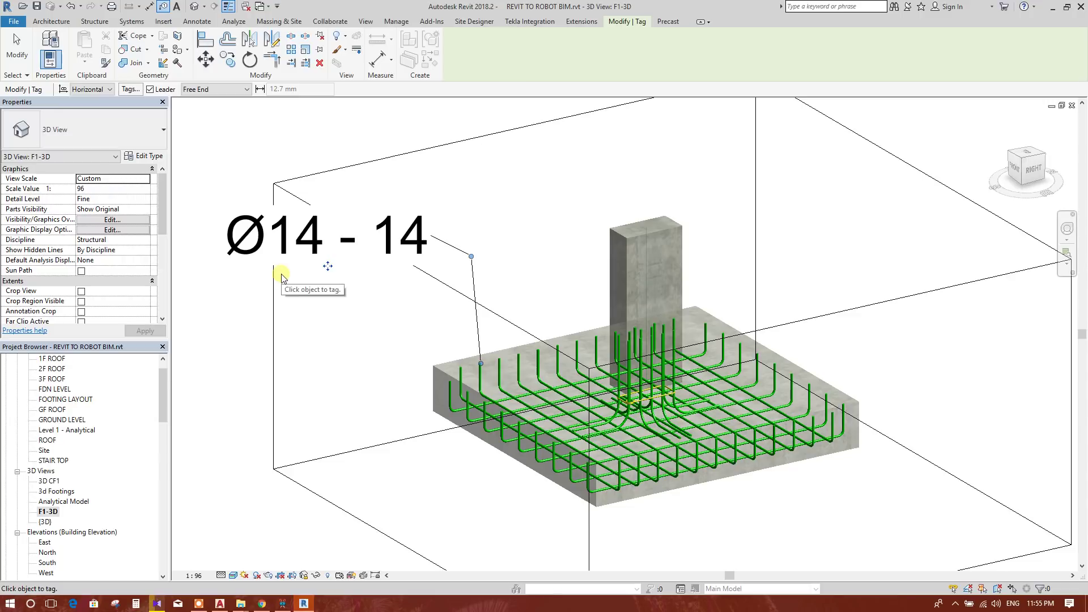
key("Escape")
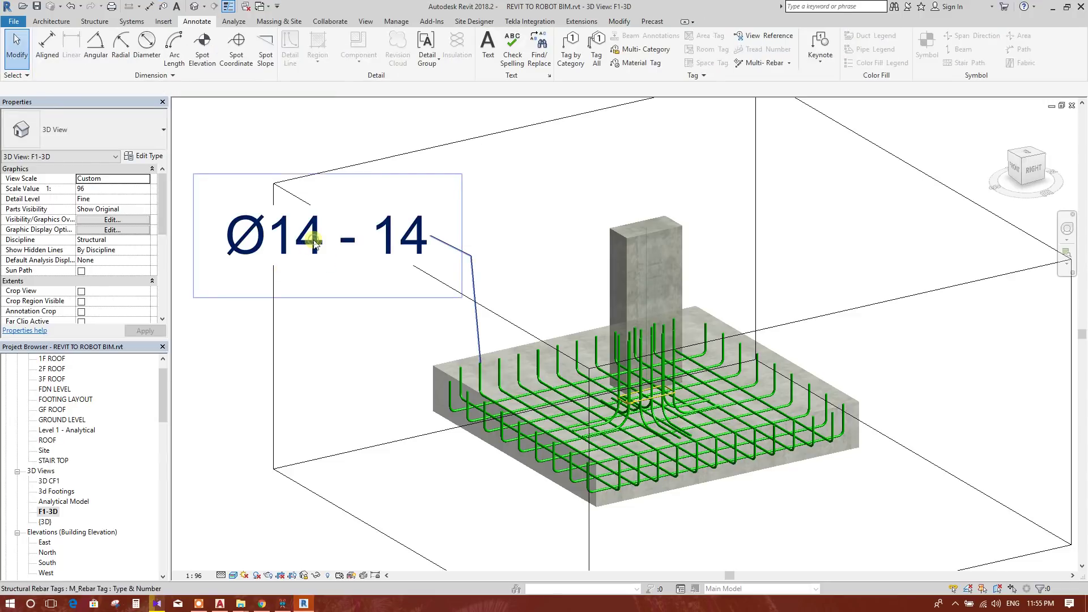
Step: Change the placed rebar tag's type to M_Rebar Tag Type Spacing & Number
left_click(315, 240)
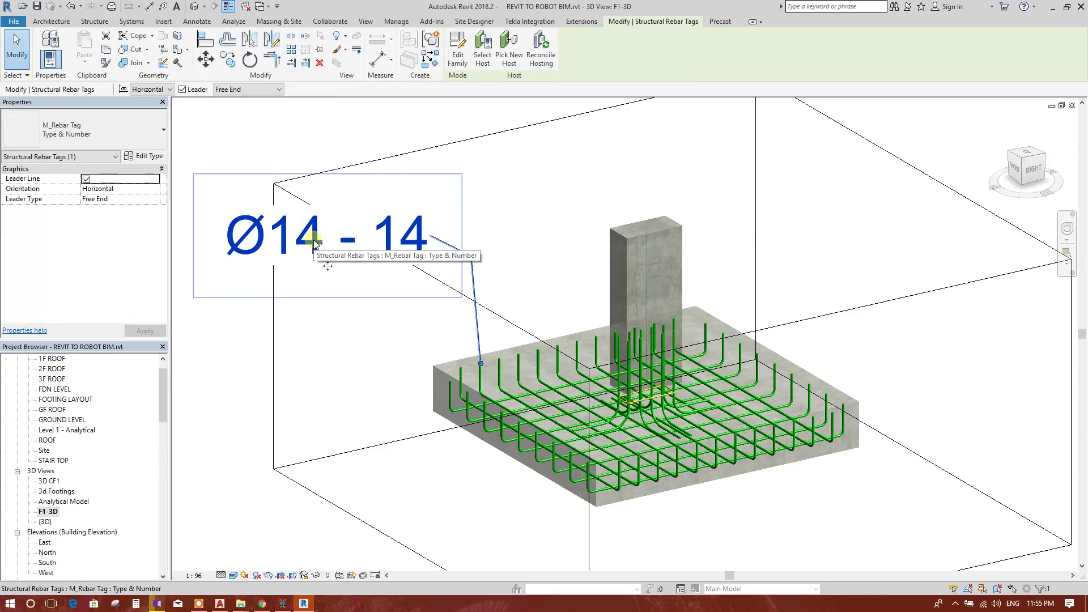
left_click(151, 137)
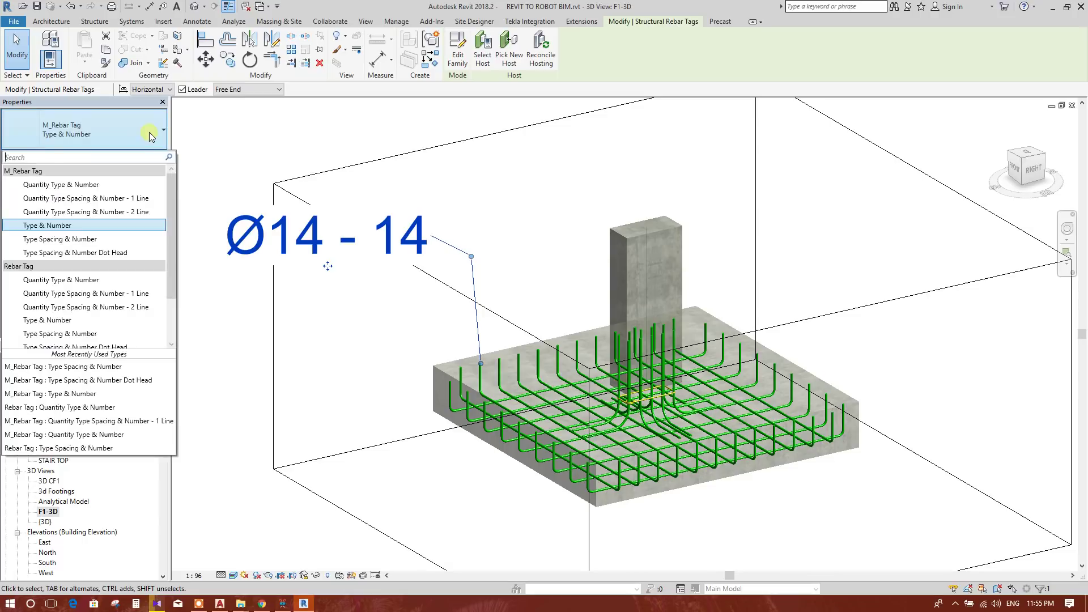
left_click(82, 239)
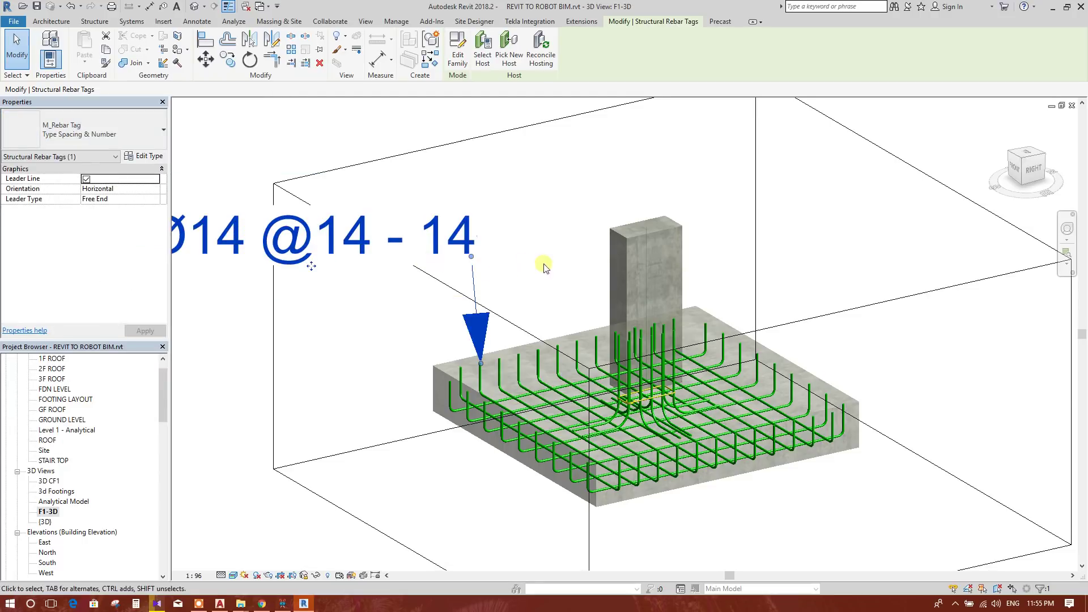
scroll(546, 257, "down", 4)
key("Escape")
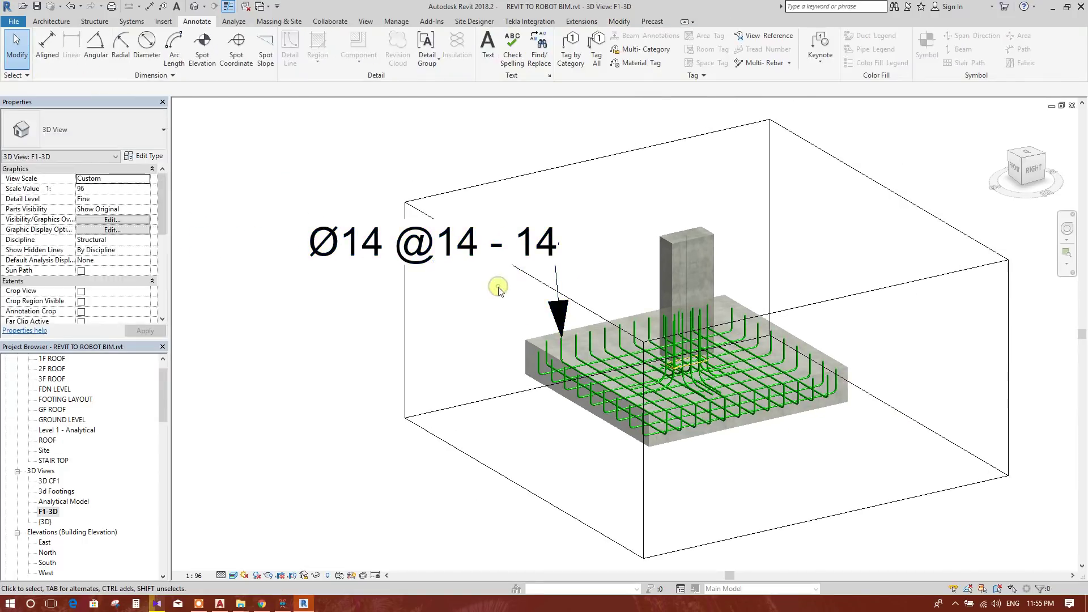
Step: Examine the rebar tag's type name, spacing and rebar number parameter values without editing them
left_click(525, 248)
left_click(524, 247)
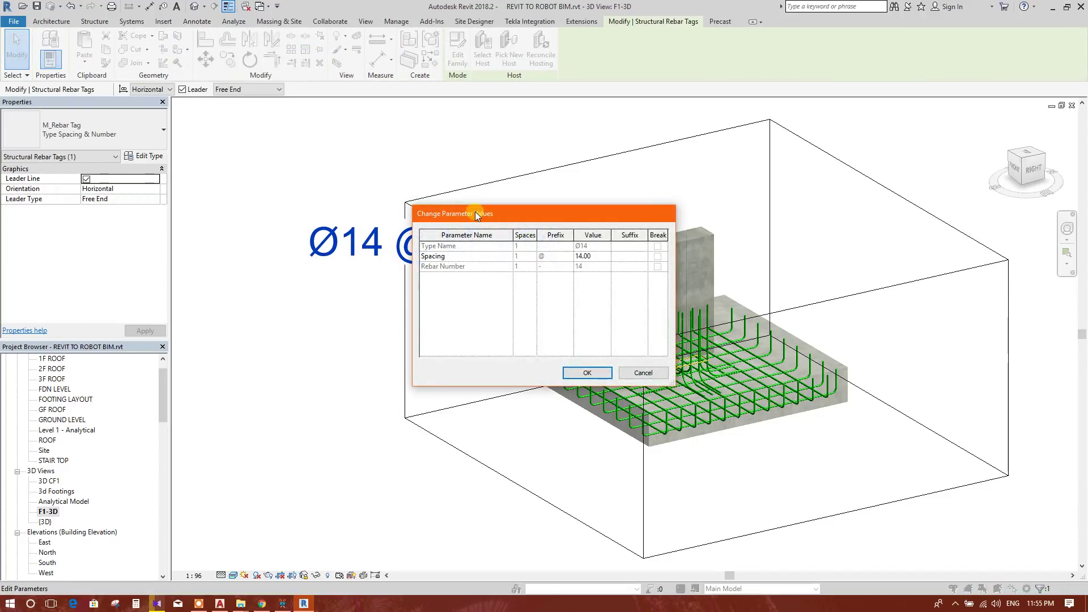
left_click(604, 374)
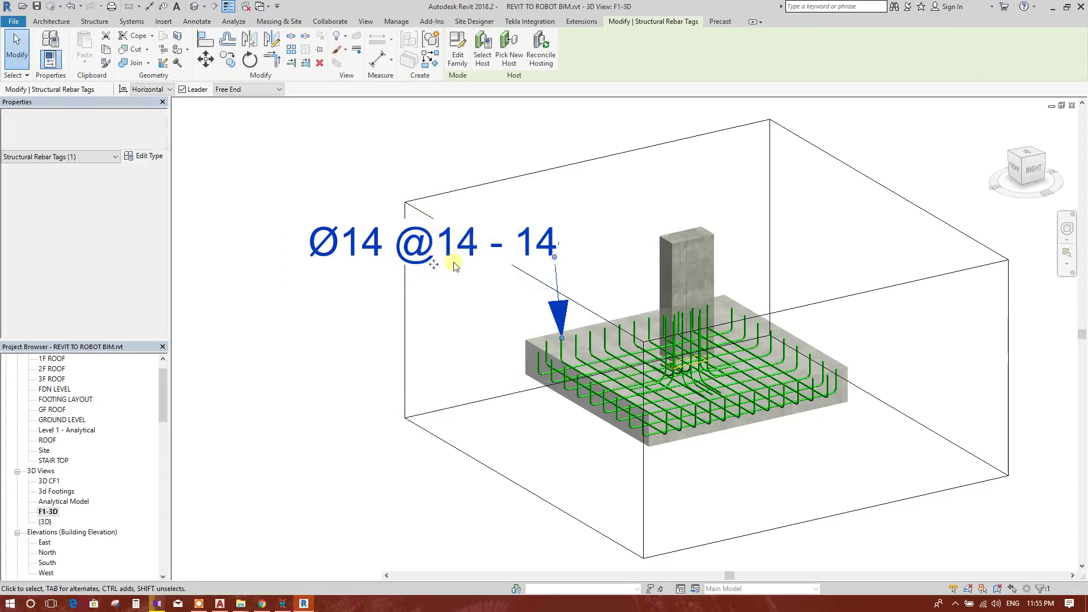
left_click(380, 244)
left_click(643, 372)
left_click(478, 376)
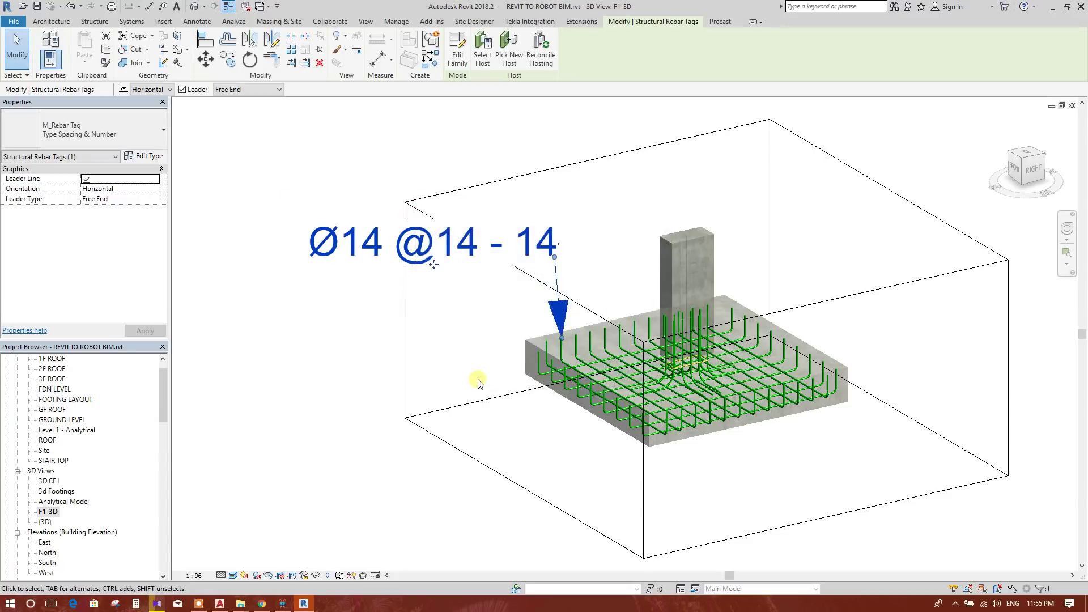
Step: Check the spacing row's prefix and value in the Ø14 rebar tag's parameters, leaving them unedited
left_click(423, 254)
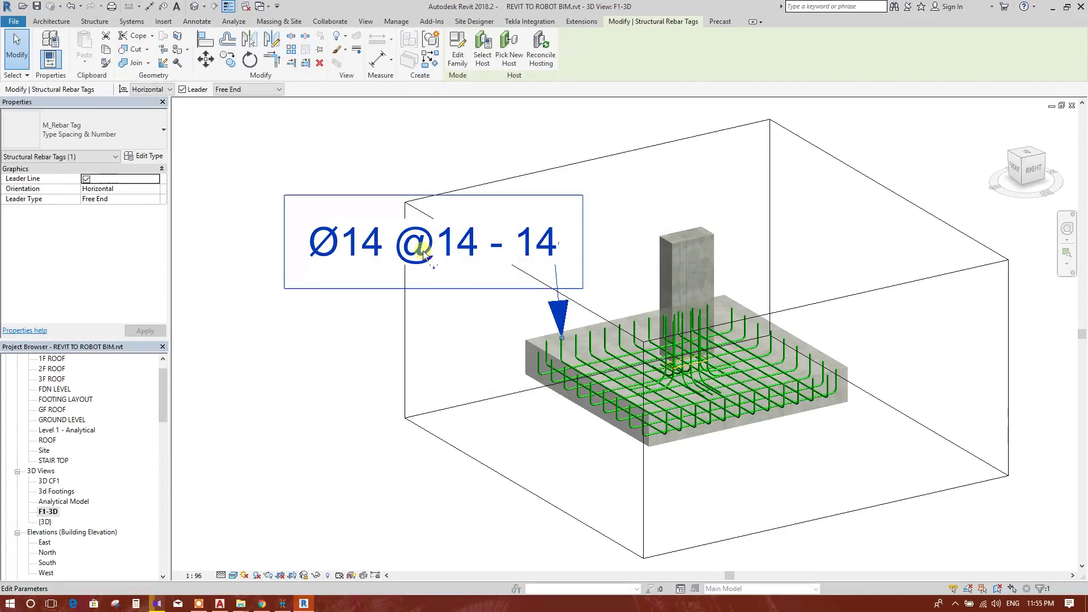
left_click(423, 249)
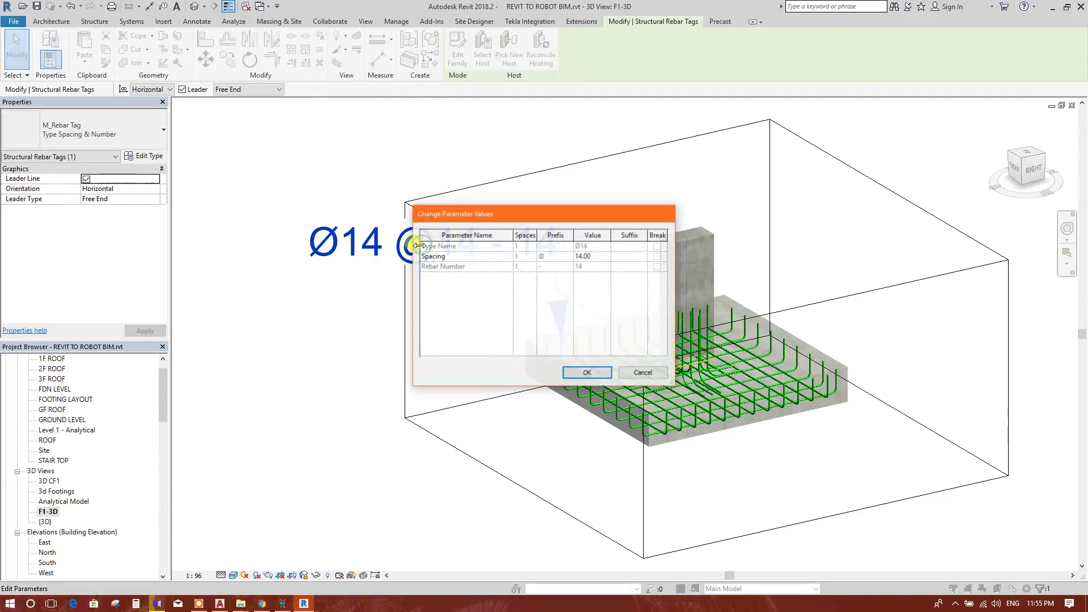
left_click(642, 372)
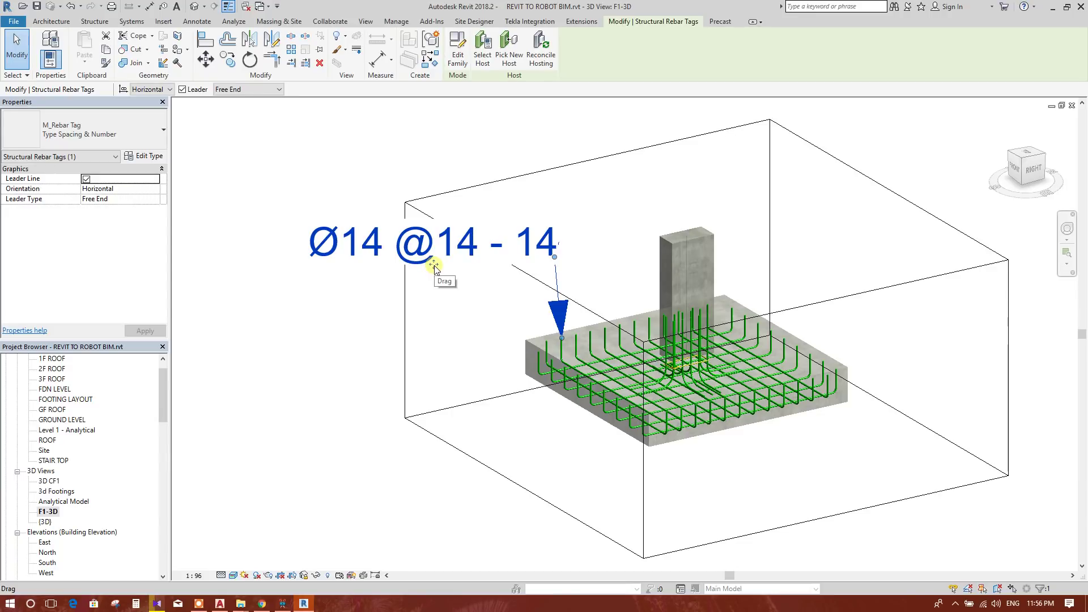
Step: Move the Ø14 rebar tag farther up and away from the footing, and bend its leader into an elbow directly above the tagged bar
left_click_drag(433, 266, 380, 213)
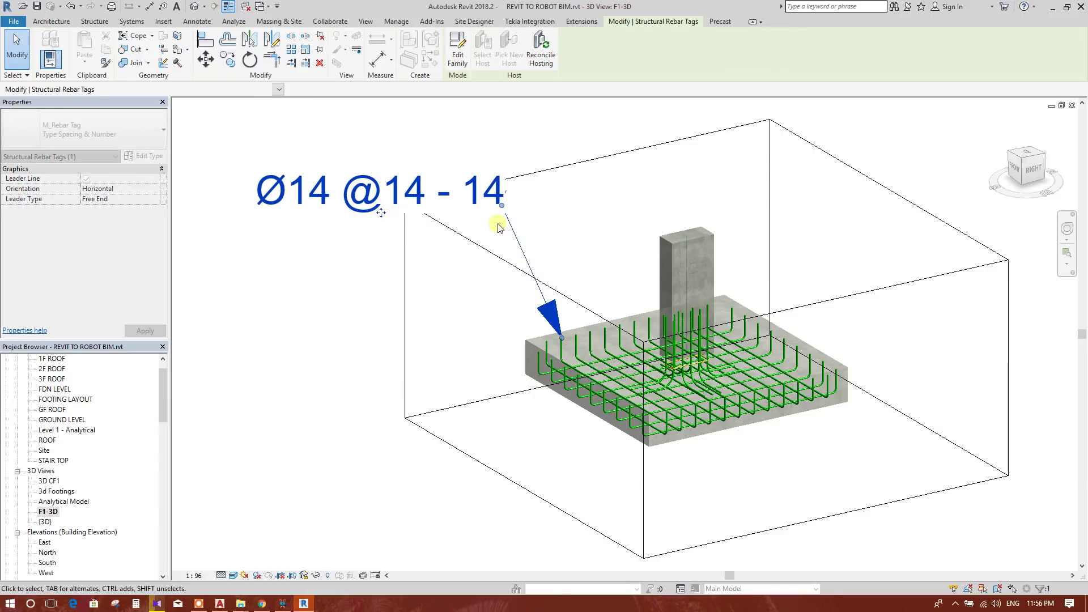
left_click(566, 220)
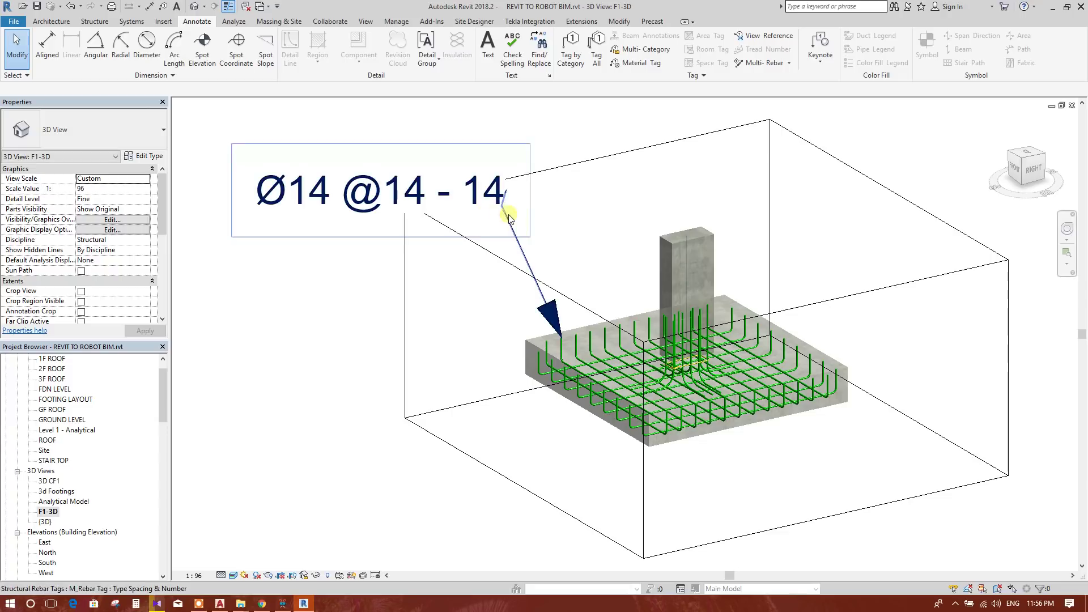
left_click(526, 260)
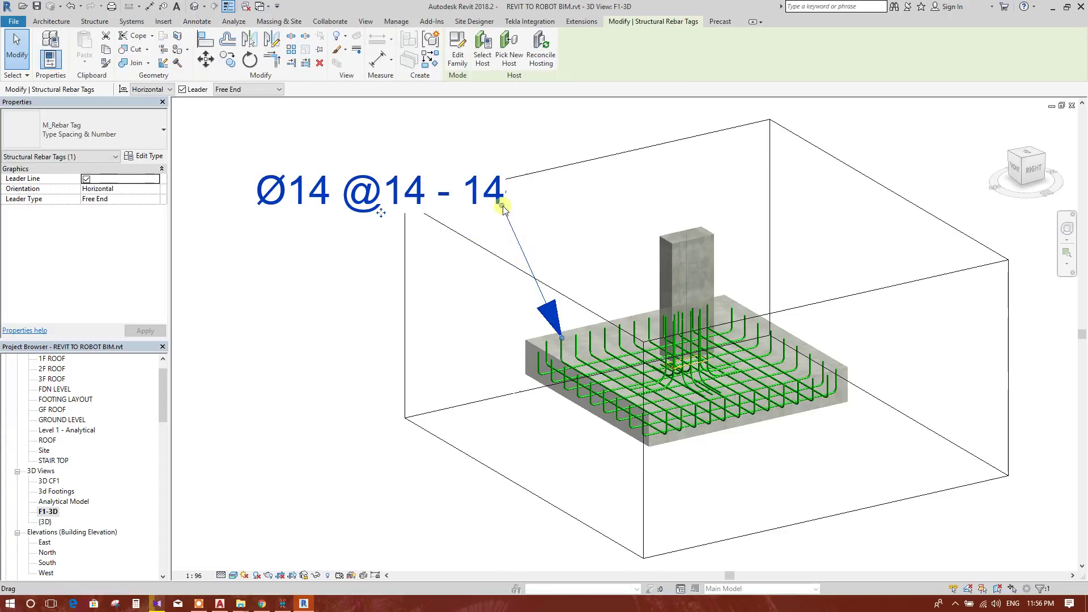
left_click_drag(565, 204, 562, 198)
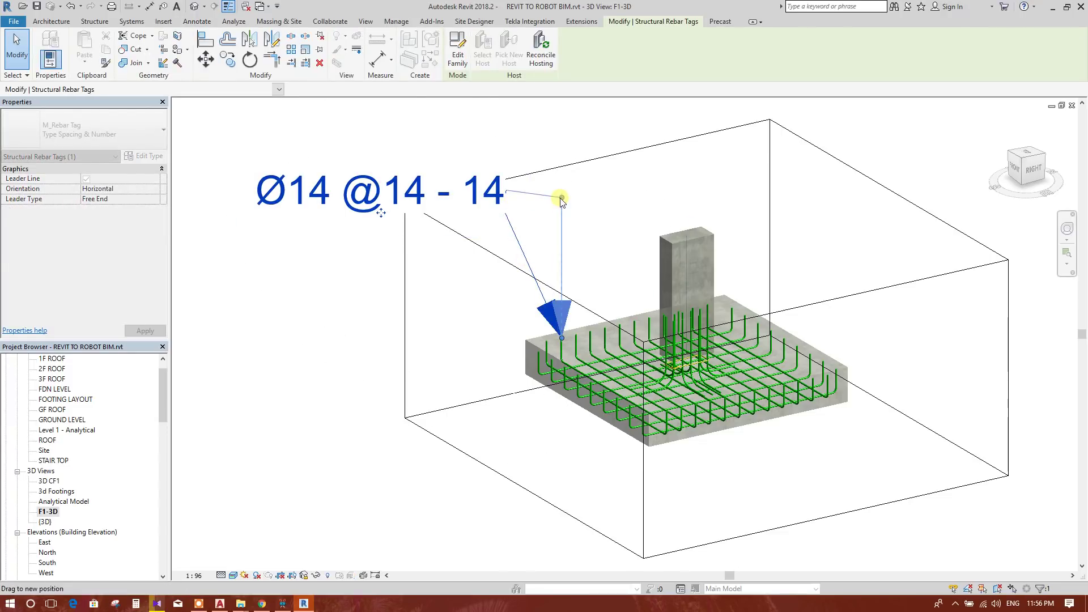
left_click(522, 145)
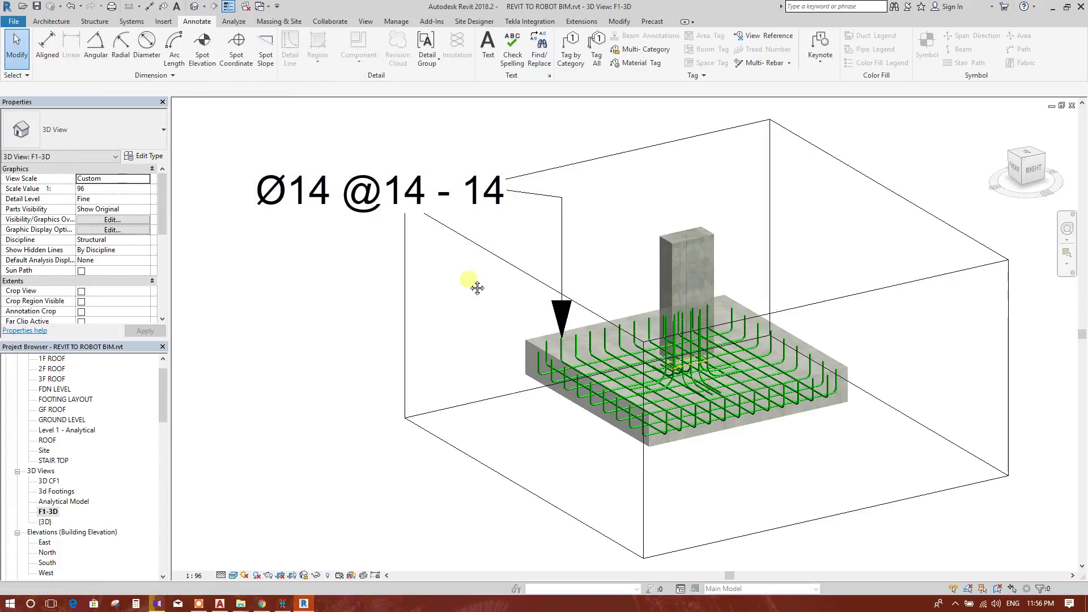
middle_click_drag(470, 255, 462, 305)
scroll(462, 304, "down", 1)
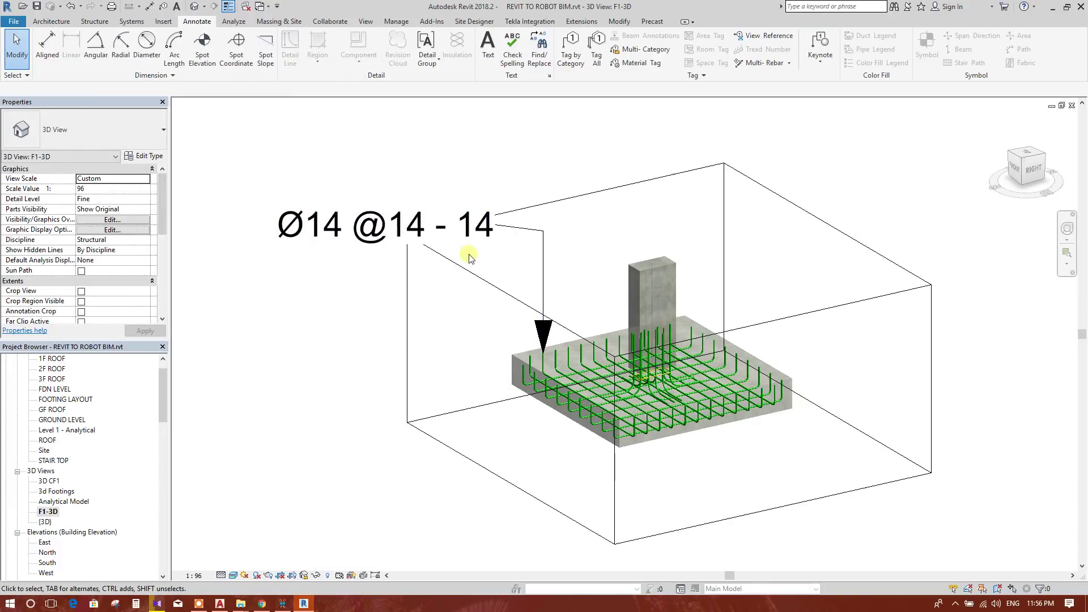
Step: Review the parameters that make up the repositioned rebar tag's text, without changing any of them
left_click(470, 226)
scroll(470, 226, "up", 2)
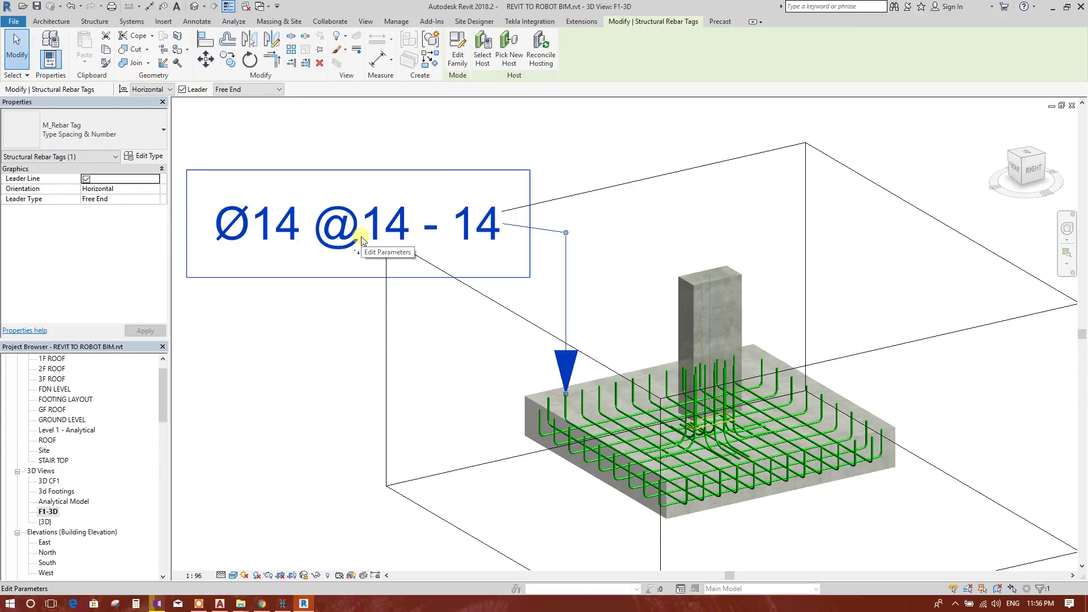
left_click(486, 232)
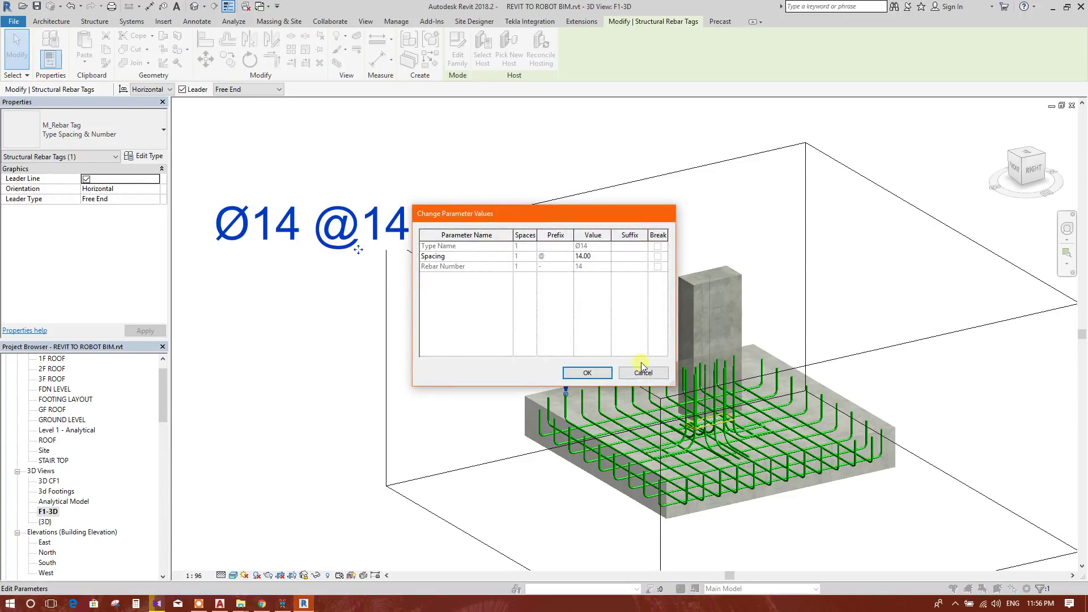
left_click(641, 363)
left_click_drag(363, 282, 357, 278)
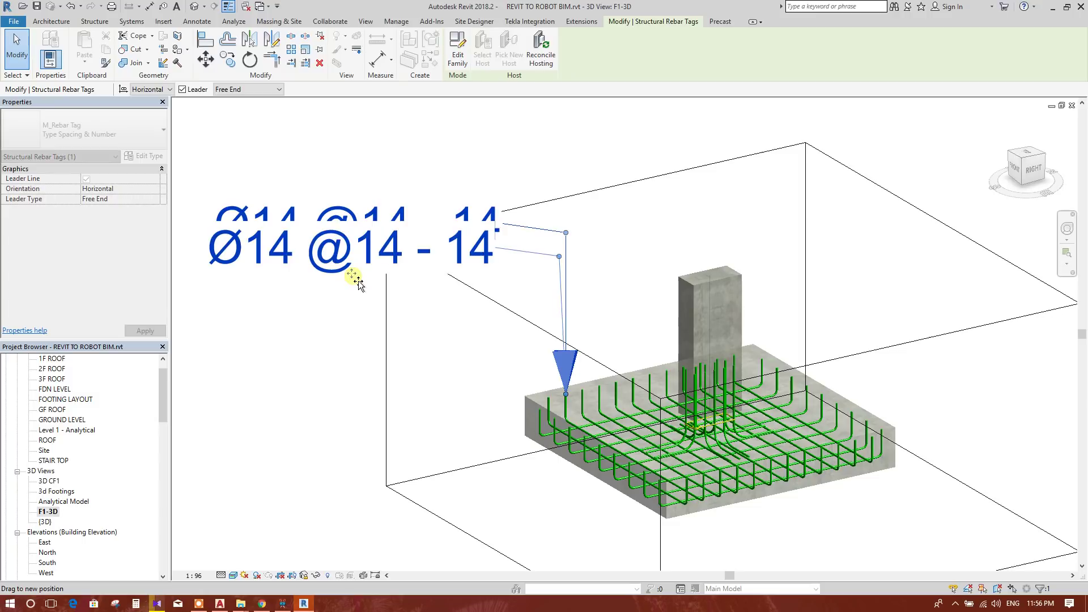
left_click(538, 213)
scroll(556, 213, "down", 3)
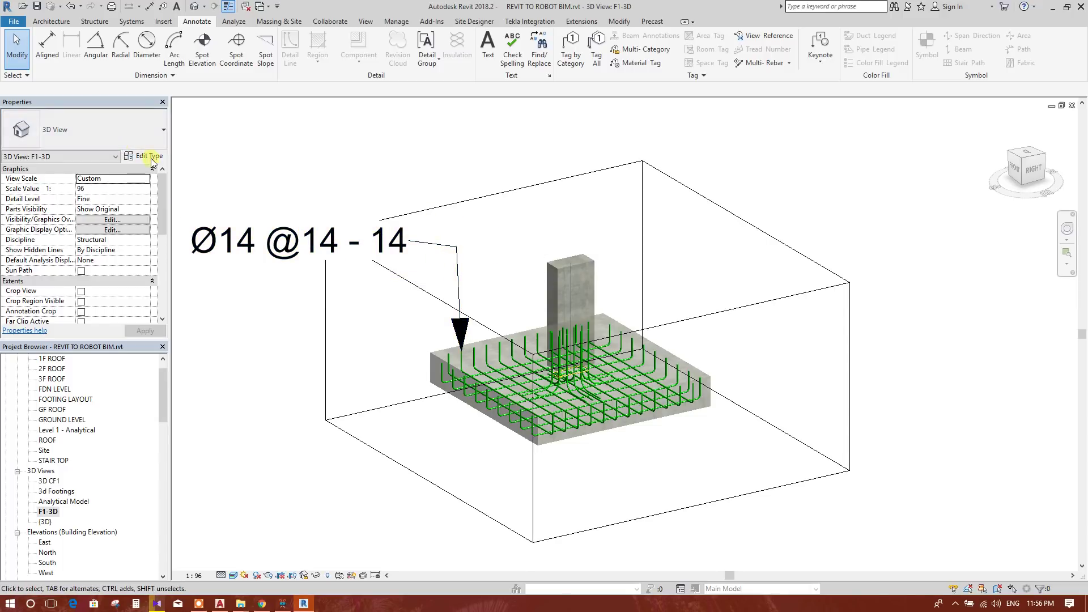
Step: Tag the Ø14 footing rebar set running in the other direction with a horizontal free-end leader tag, placed above the footing's right rear side
middle_click_drag(649, 211, 643, 212)
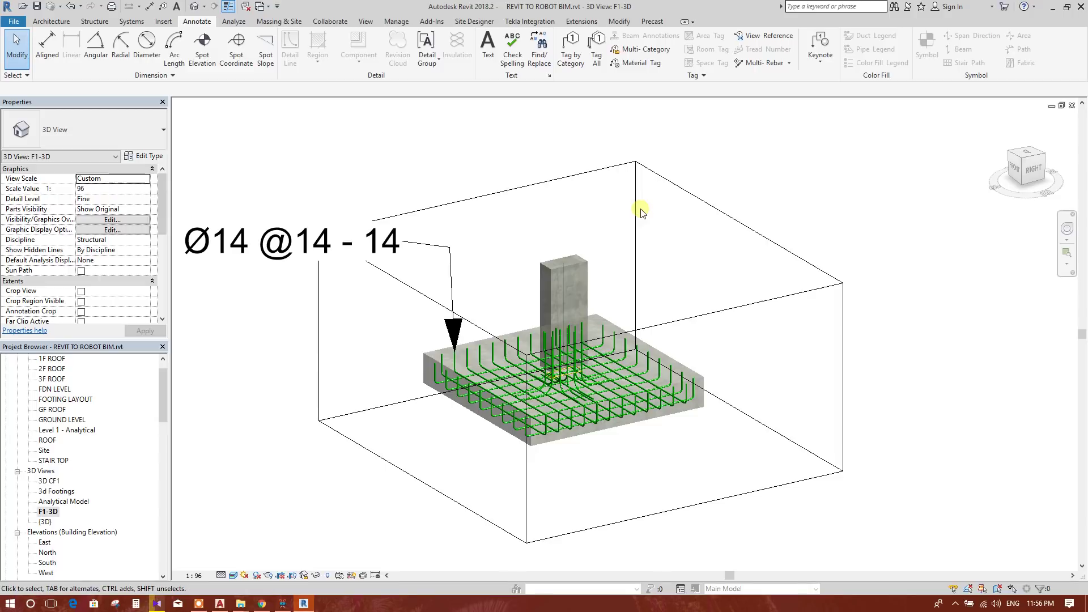
left_click(565, 62)
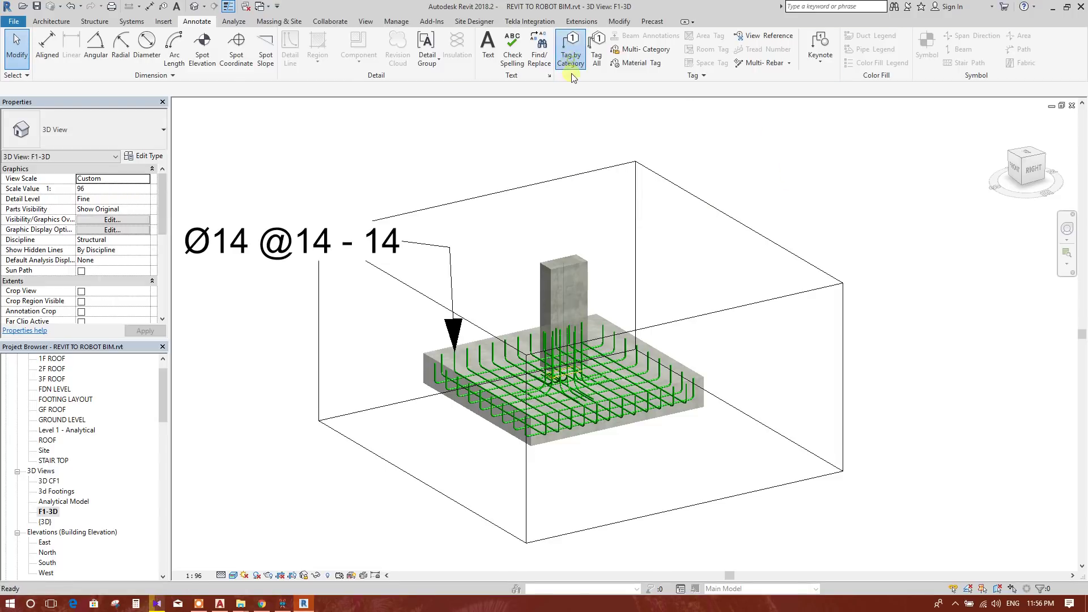
scroll(463, 417, "up", 1)
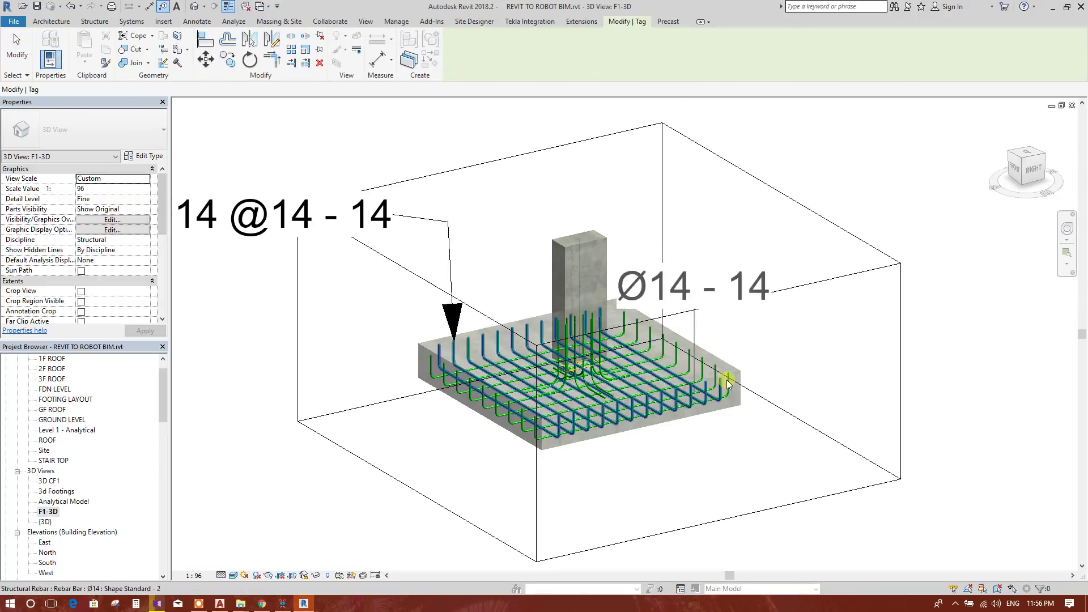
left_click(690, 352)
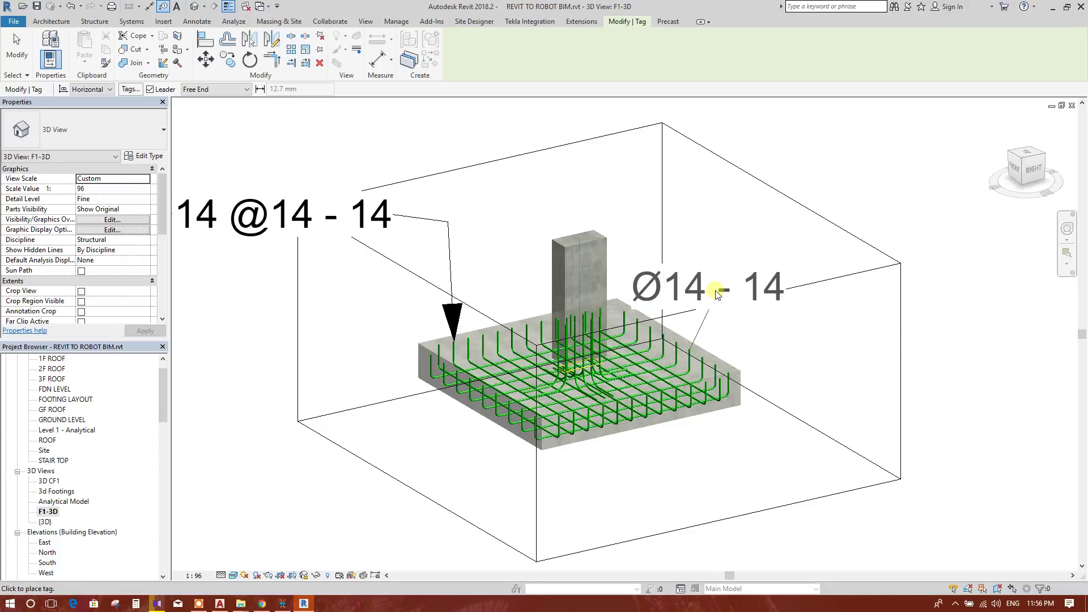
left_click(780, 247)
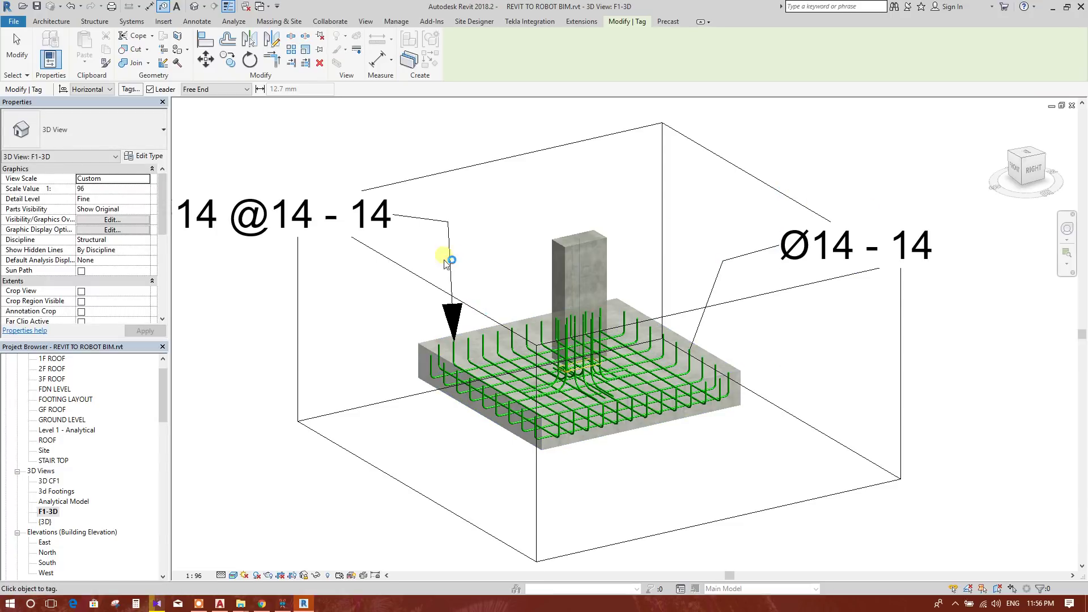
key("Escape")
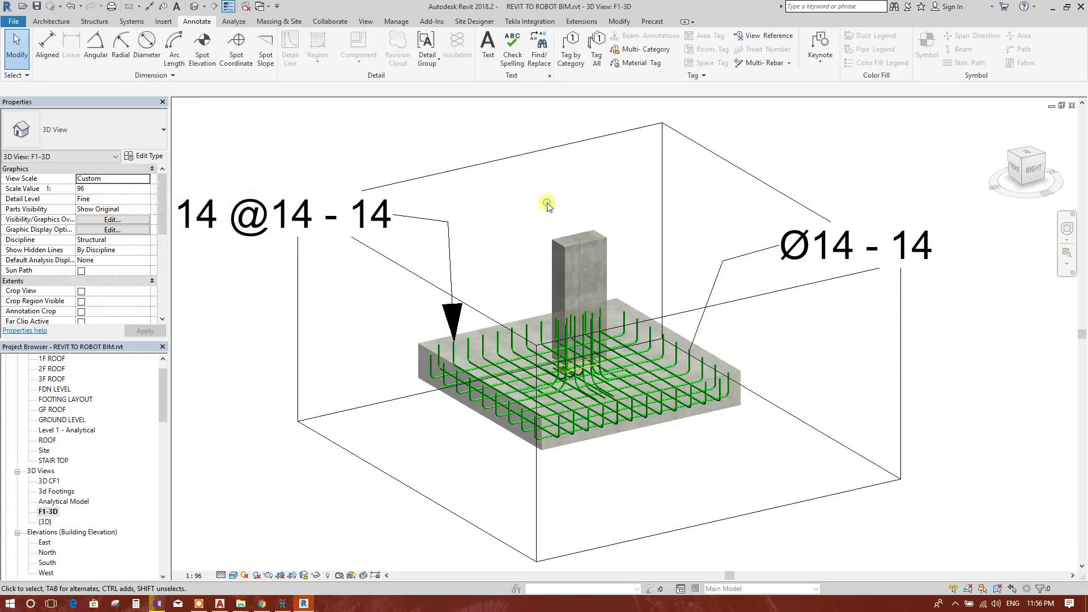
Step: Change the second rebar tag's type to M_Rebar Tag Type Spacing & Number
left_click(771, 262)
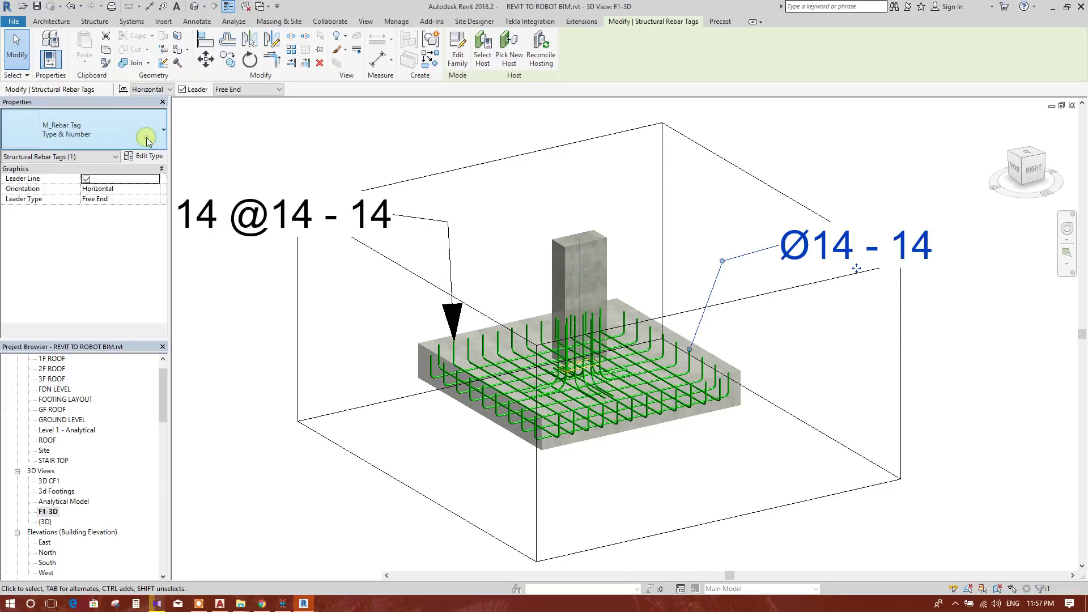
left_click(143, 136)
left_click(86, 239)
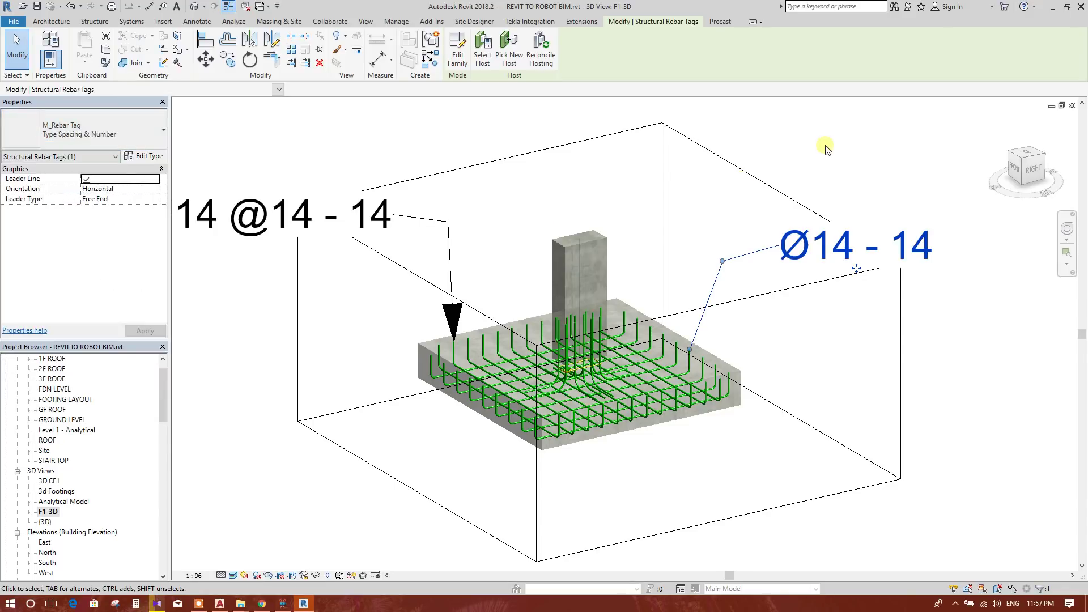
left_click(852, 150)
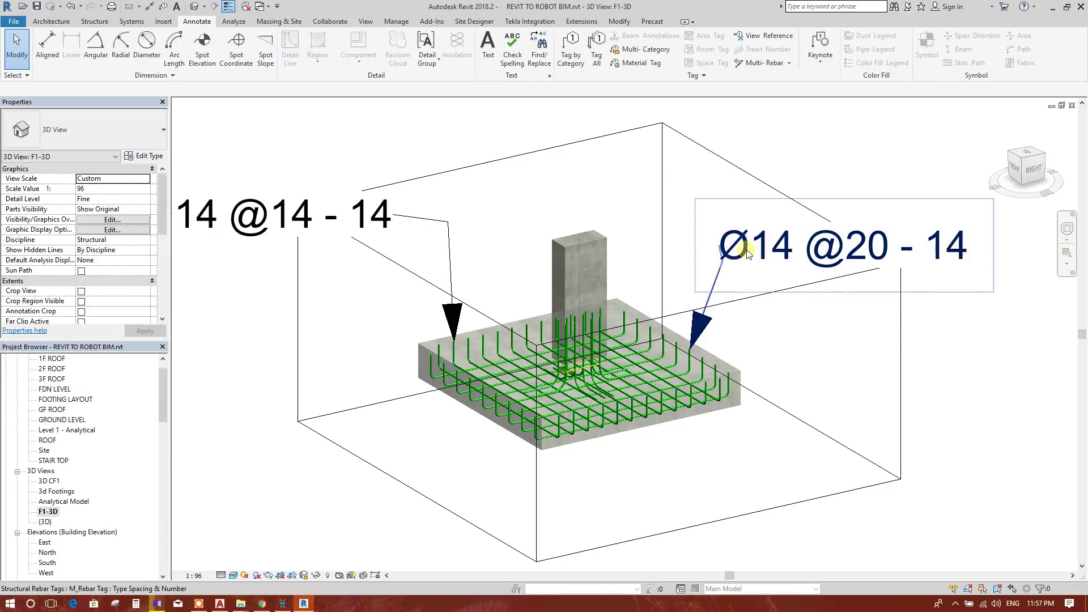
left_click(828, 258)
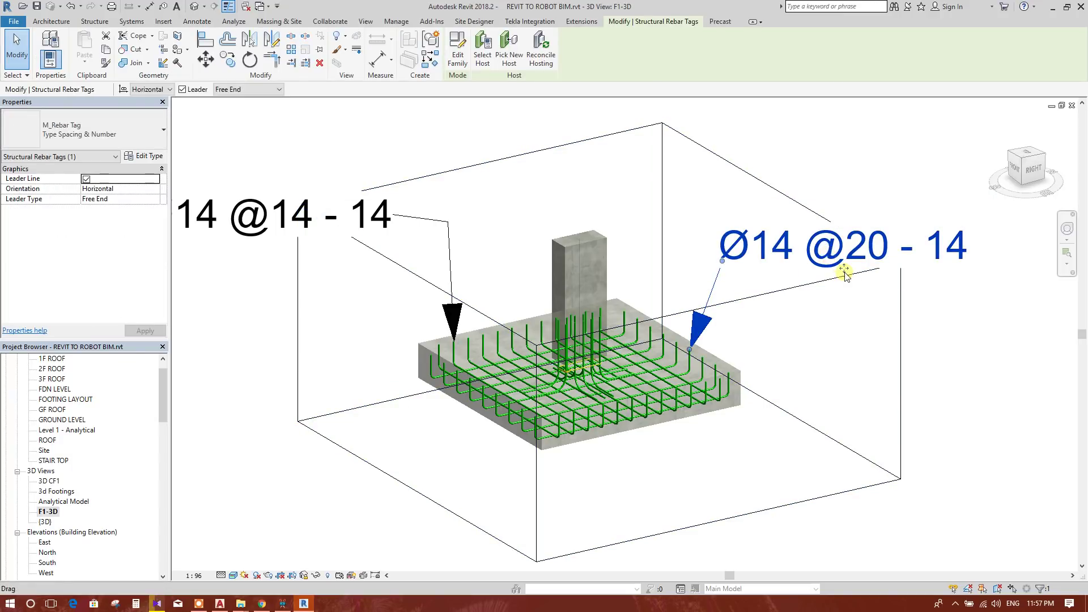
left_click_drag(844, 272, 873, 229)
left_click_drag(765, 228, 764, 230)
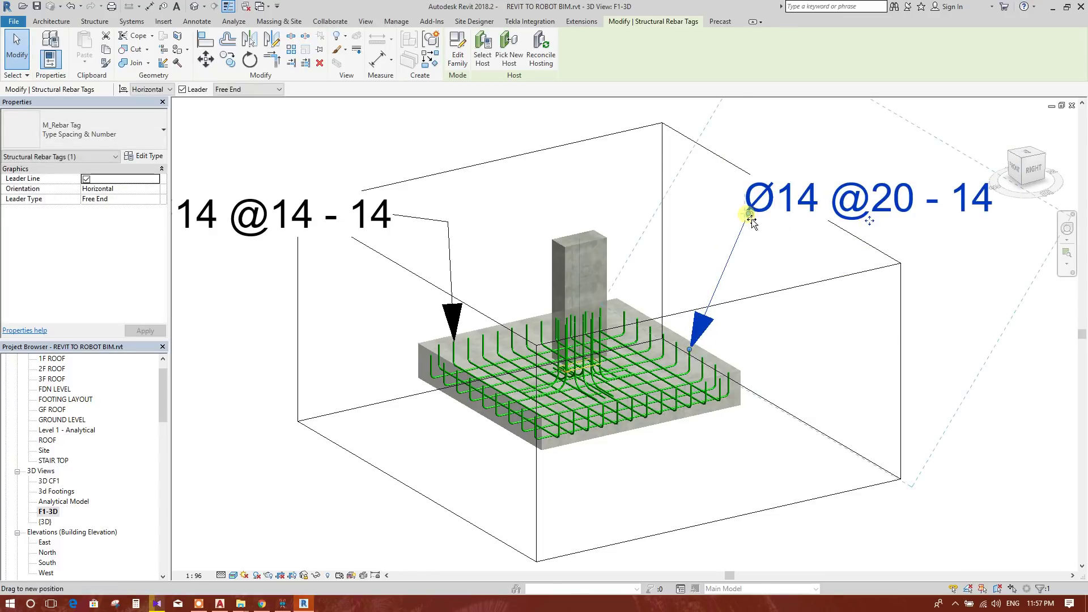
left_click_drag(706, 212, 699, 205)
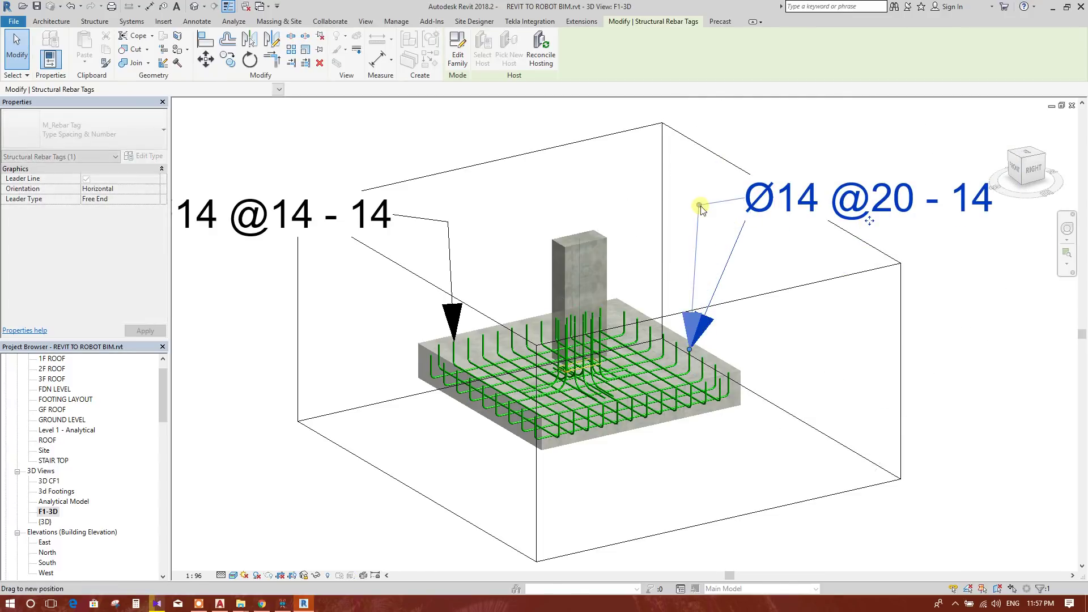
left_click(735, 144)
middle_click_drag(748, 146, 724, 153)
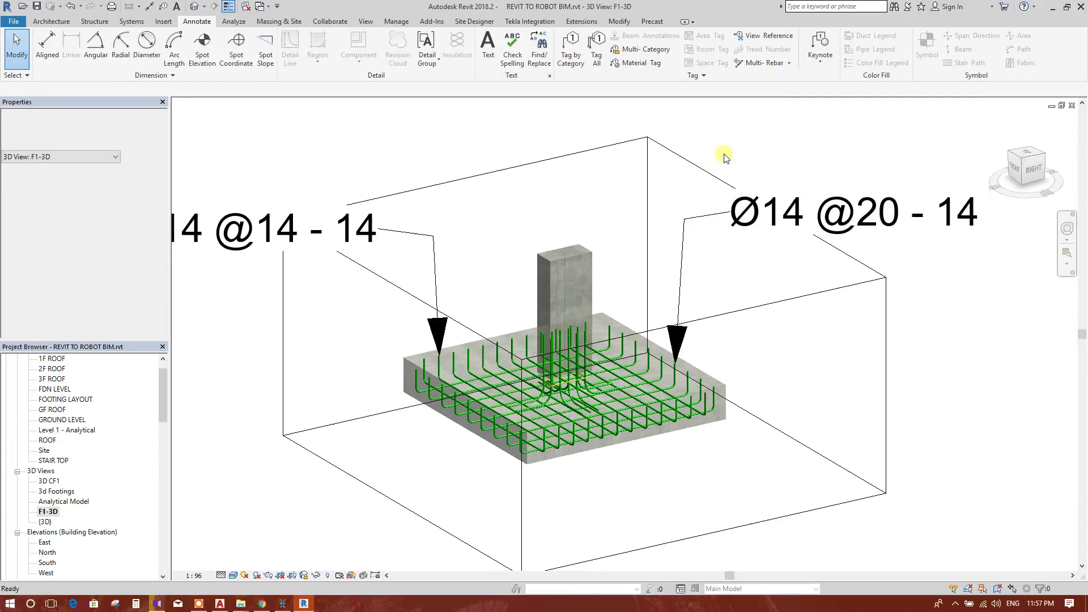
scroll(769, 340, "down", 1)
scroll(736, 238, "up", 1)
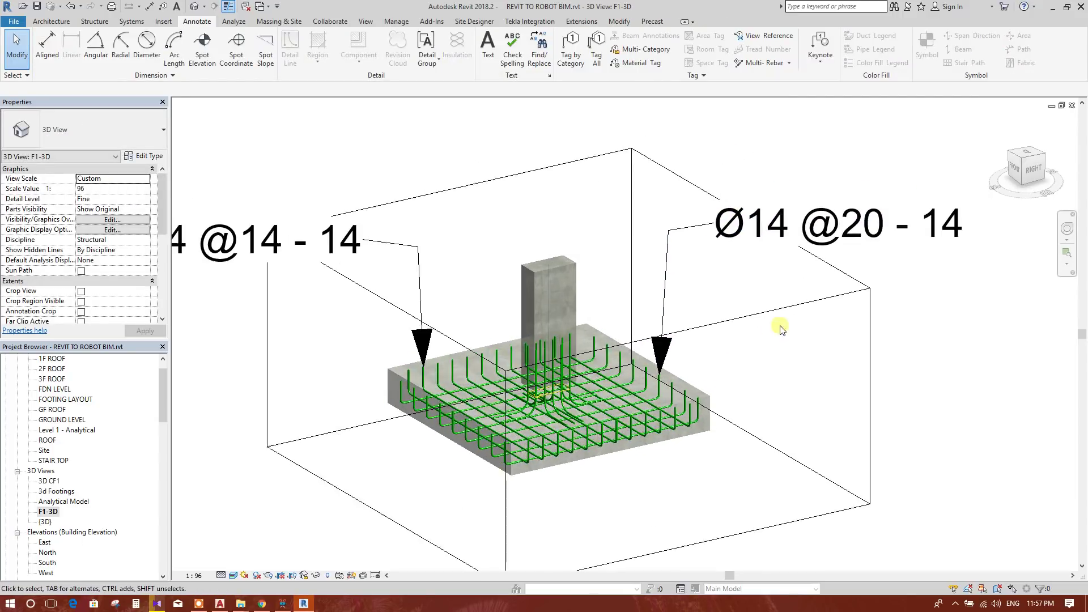
scroll(712, 405, "down", 1)
scroll(614, 237, "up", 1)
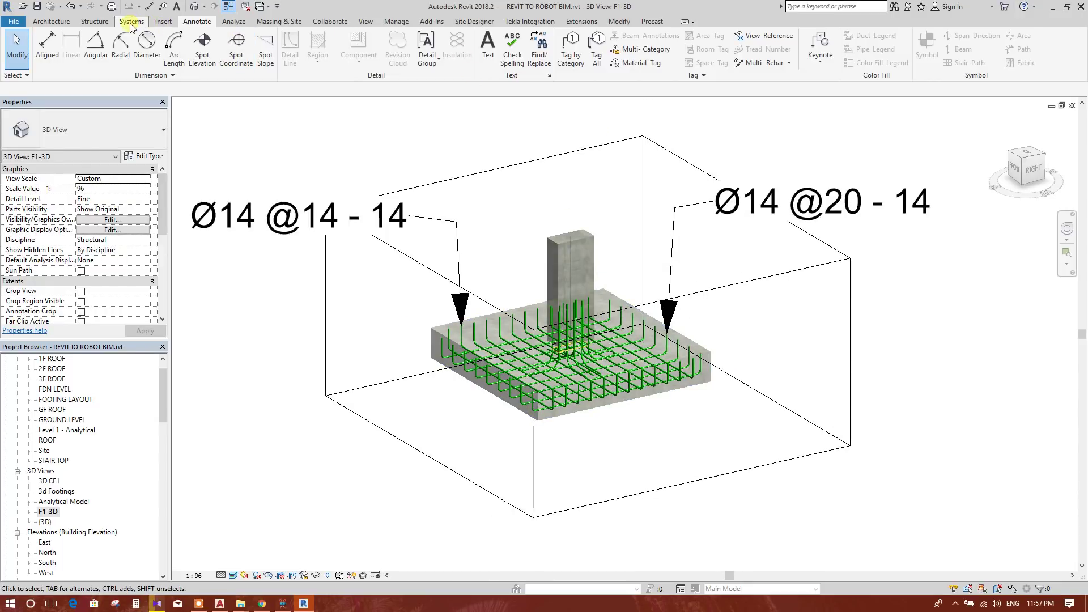
Step: Dimension the footing's side along its right face with an aligned dimension placed outside the bottom edge
left_click(47, 44)
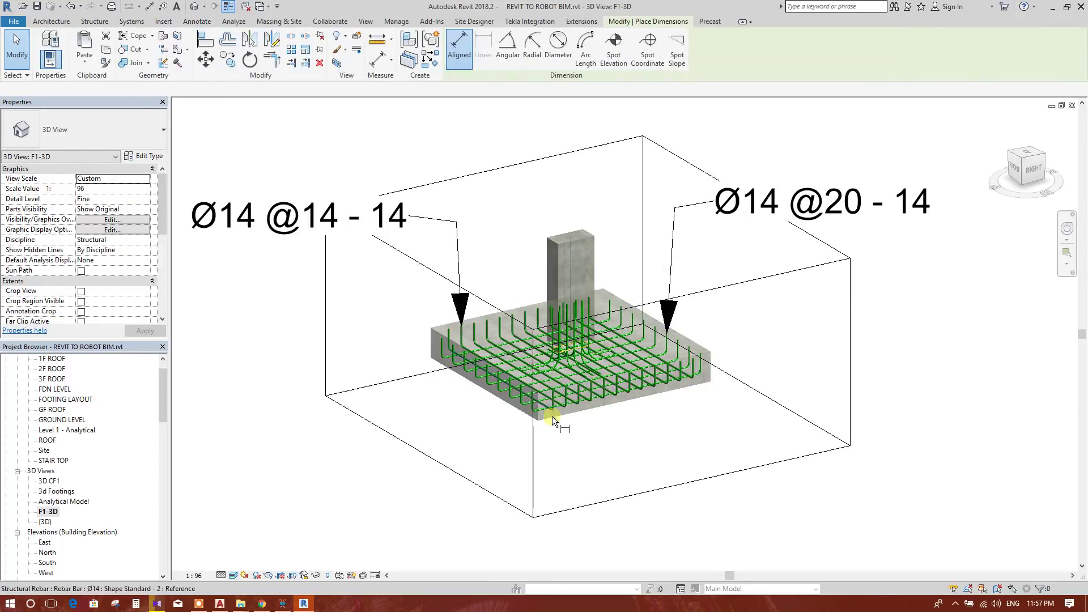
scroll(546, 424, "up", 2)
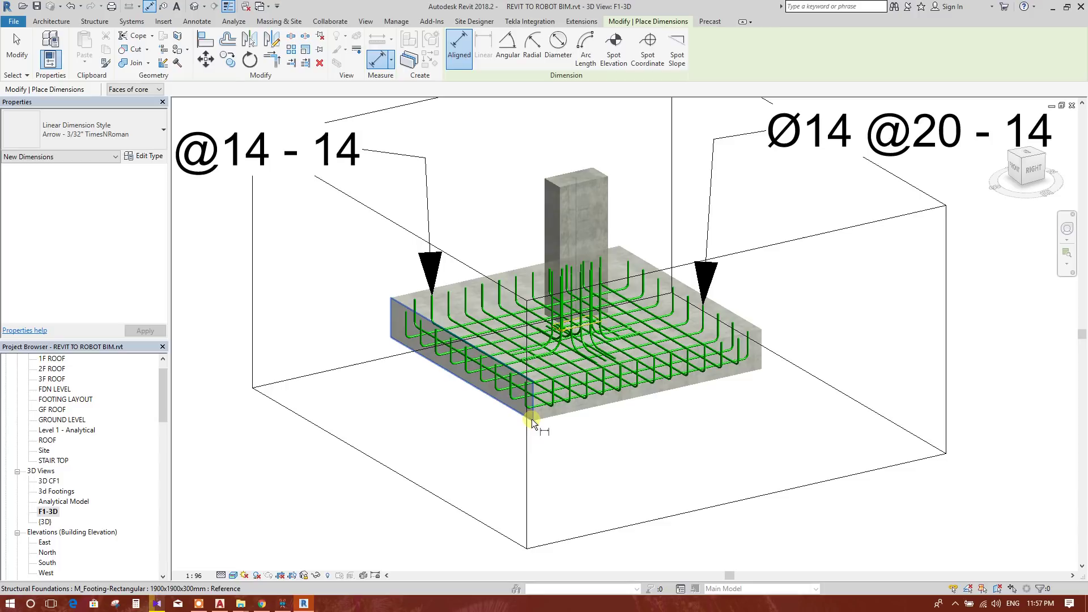
left_click(533, 419)
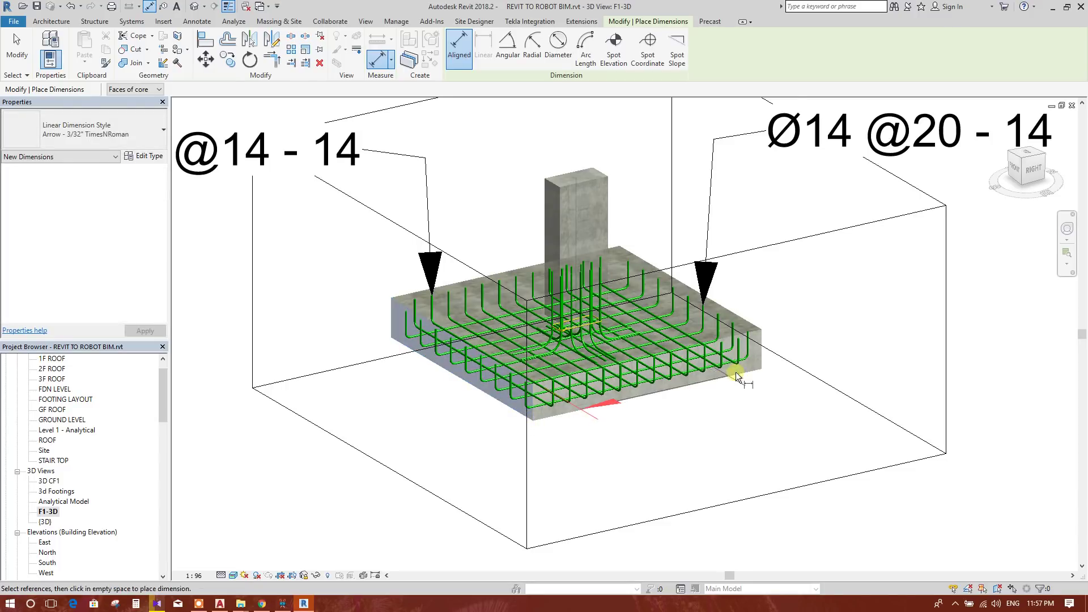
left_click(765, 363)
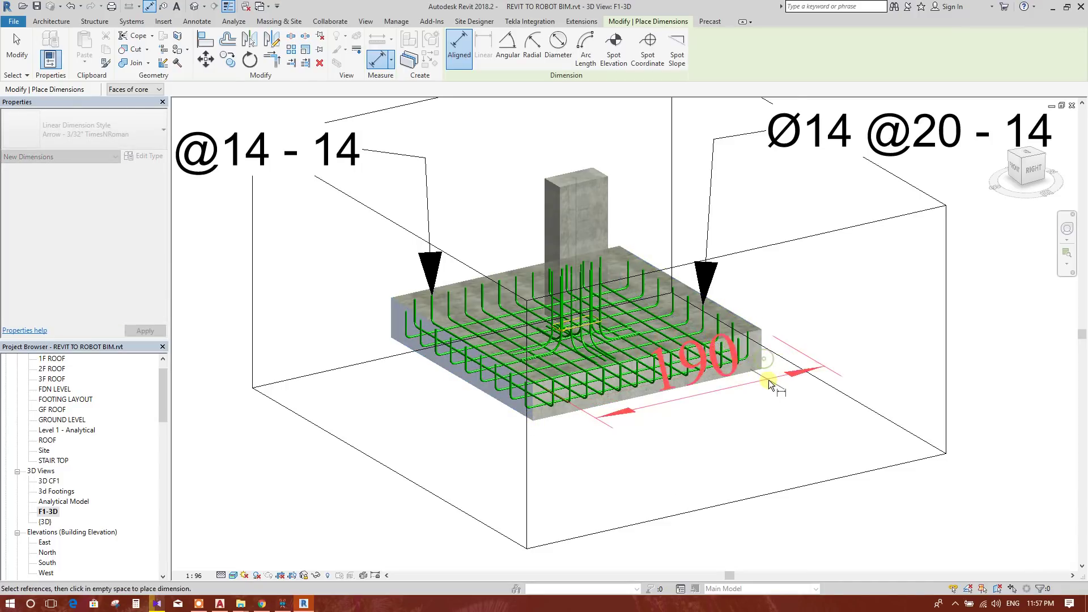
left_click(776, 422)
middle_click_drag(490, 415, 567, 401)
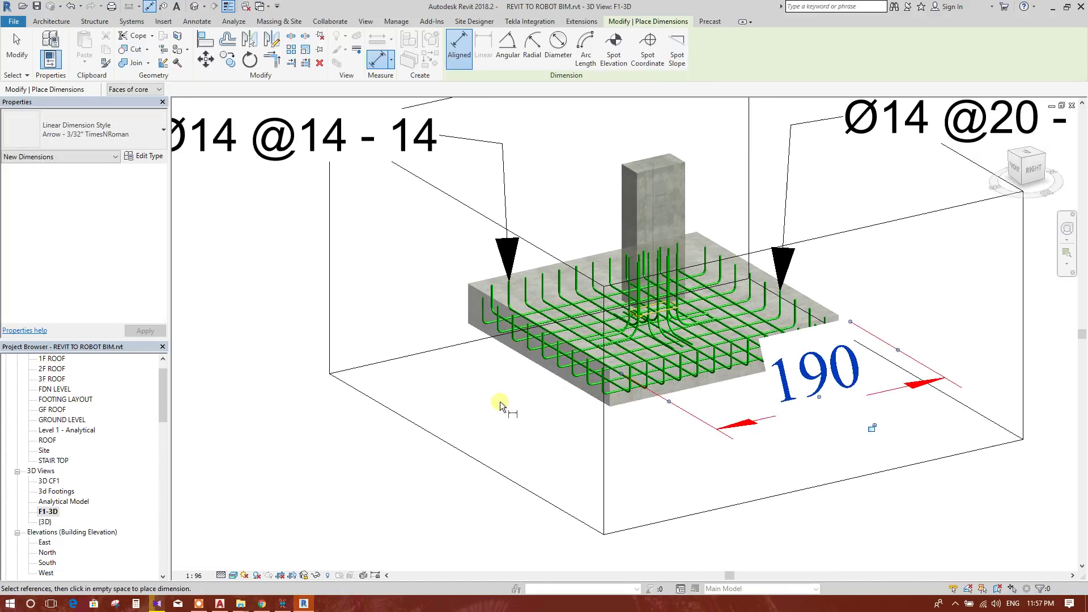
Step: Dimension the footing's left side with an aligned dimension placed outside its front-left bottom edge
left_click(470, 306)
key("Escape")
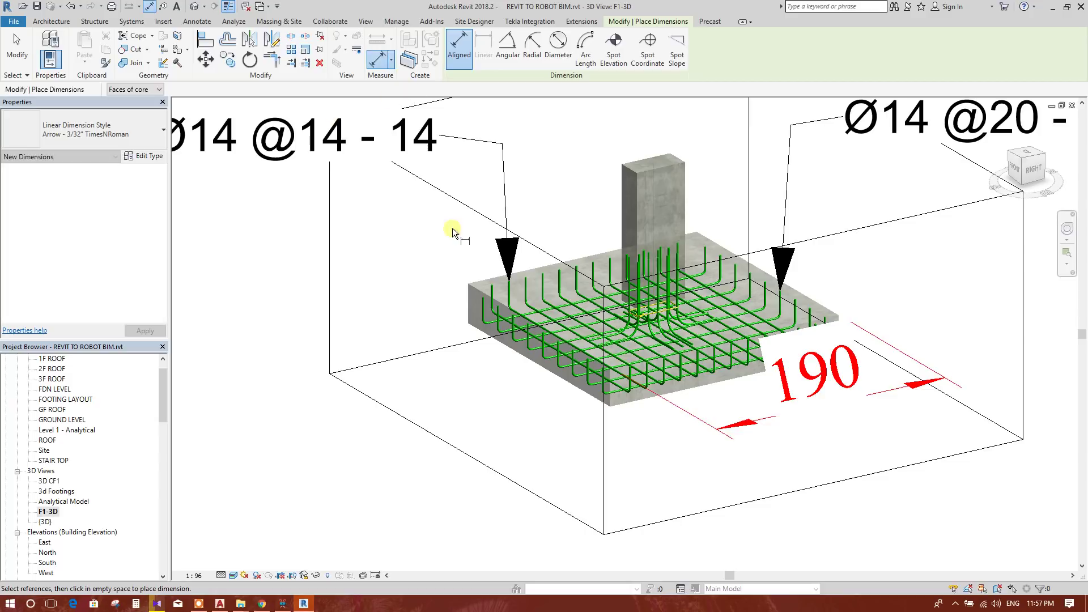
left_click(490, 283)
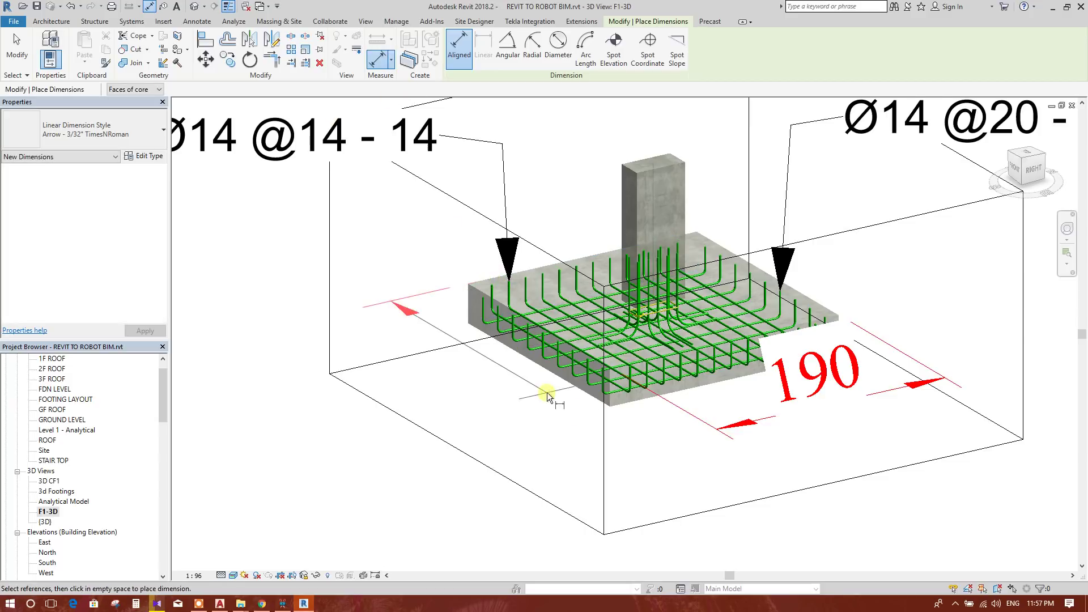
left_click(608, 411)
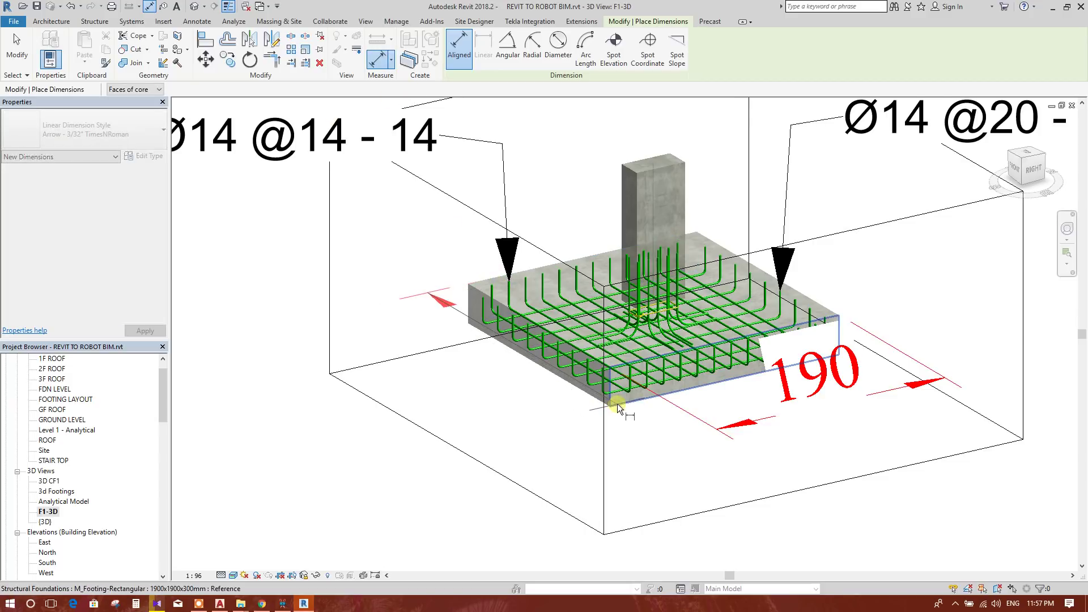
left_click(554, 426)
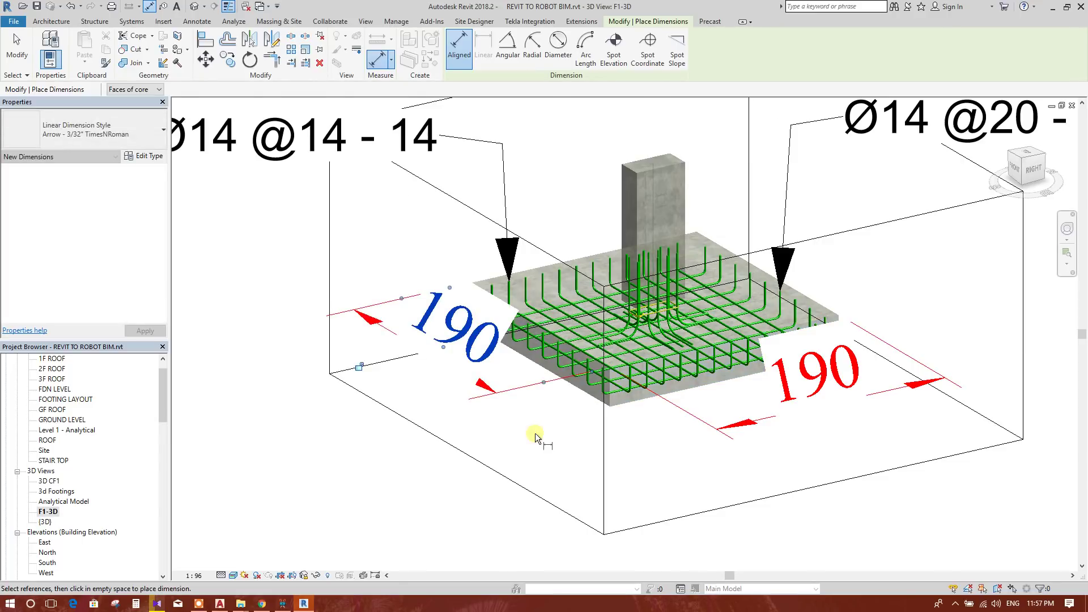
scroll(535, 432, "down", 1)
key("Escape")
key("Escape")
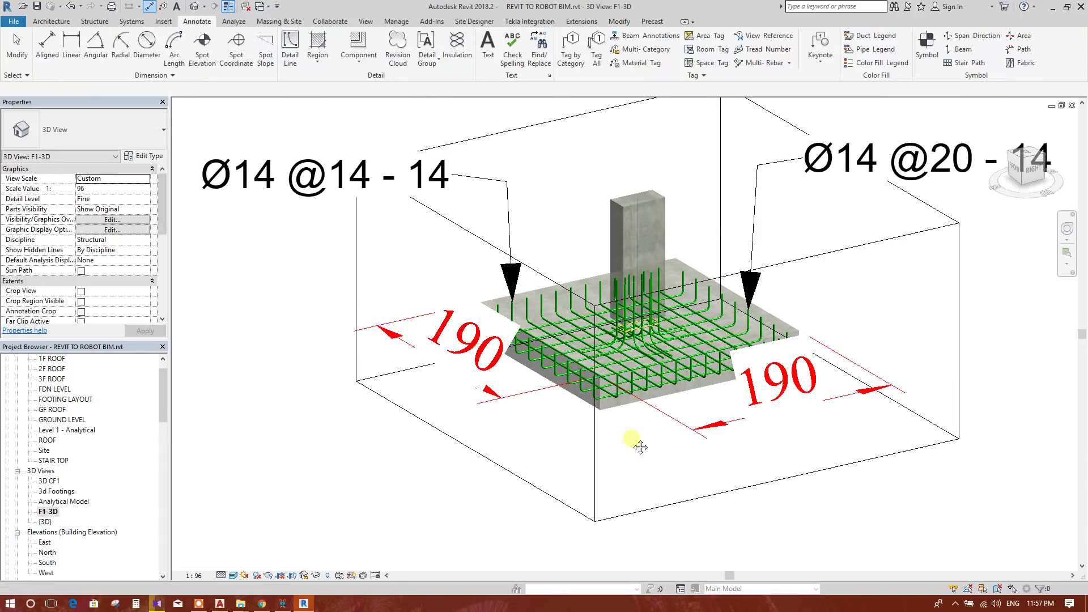
left_click(569, 408)
scroll(608, 447, "down", 1)
key("Escape")
scroll(461, 418, "up", 1)
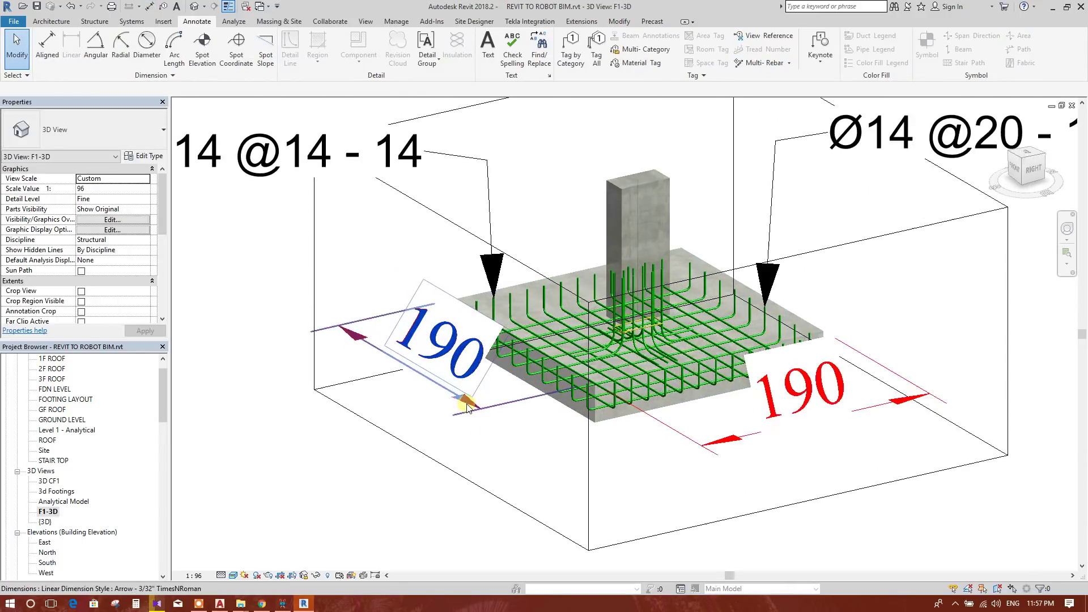
scroll(525, 422, "down", 1)
scroll(704, 408, "up", 1)
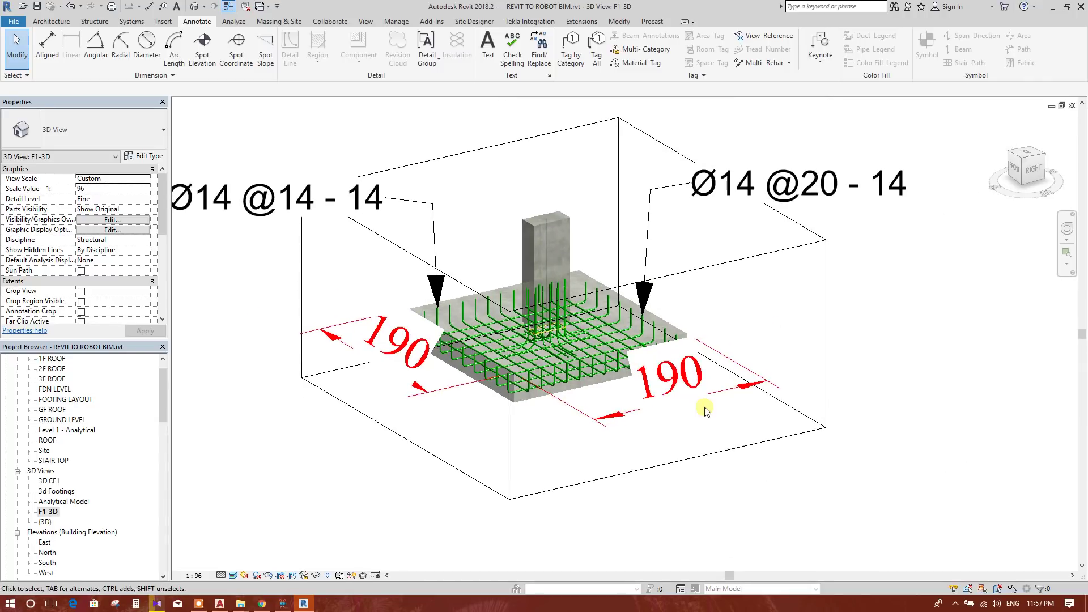
scroll(699, 408, "down", 1)
scroll(599, 390, "up", 1)
scroll(572, 406, "down", 2)
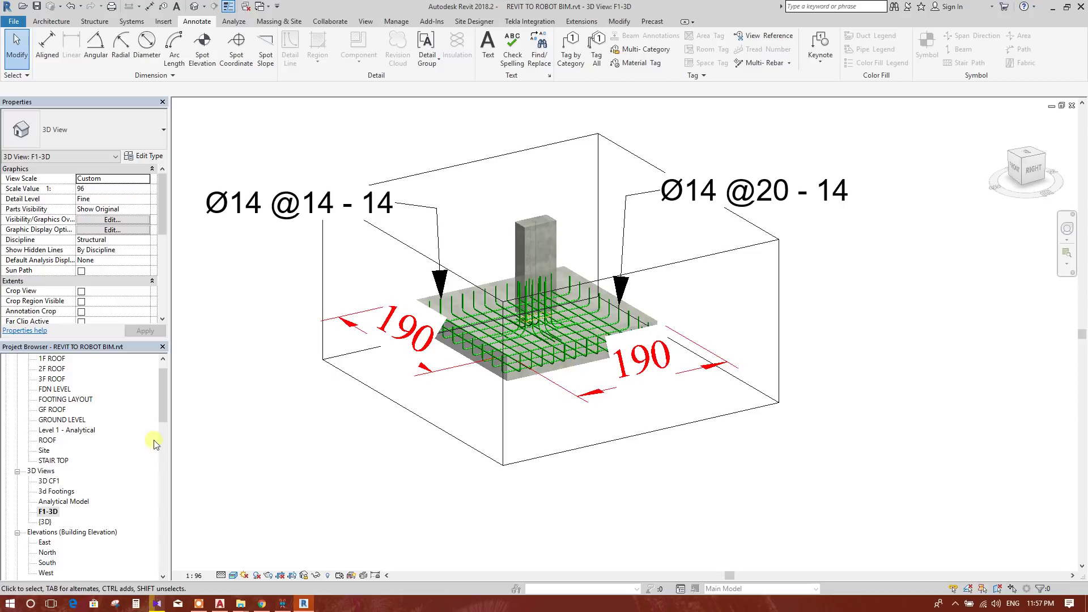
Step: Create a new sheet using the A0 metric Decode title block
scroll(156, 414, "down", 3)
scroll(155, 416, "down", 5)
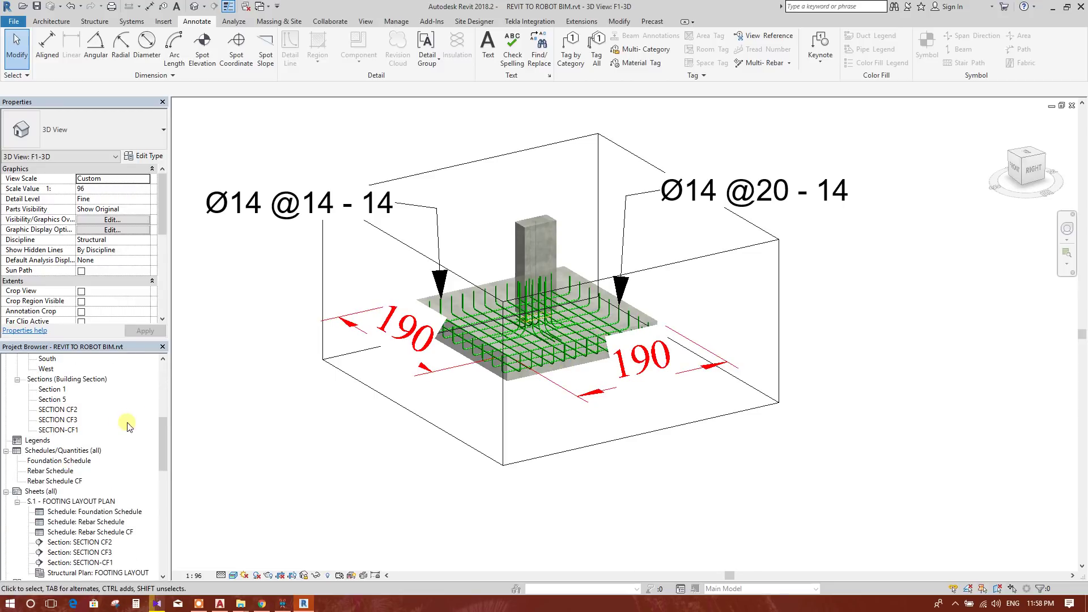
scroll(102, 448, "down", 2)
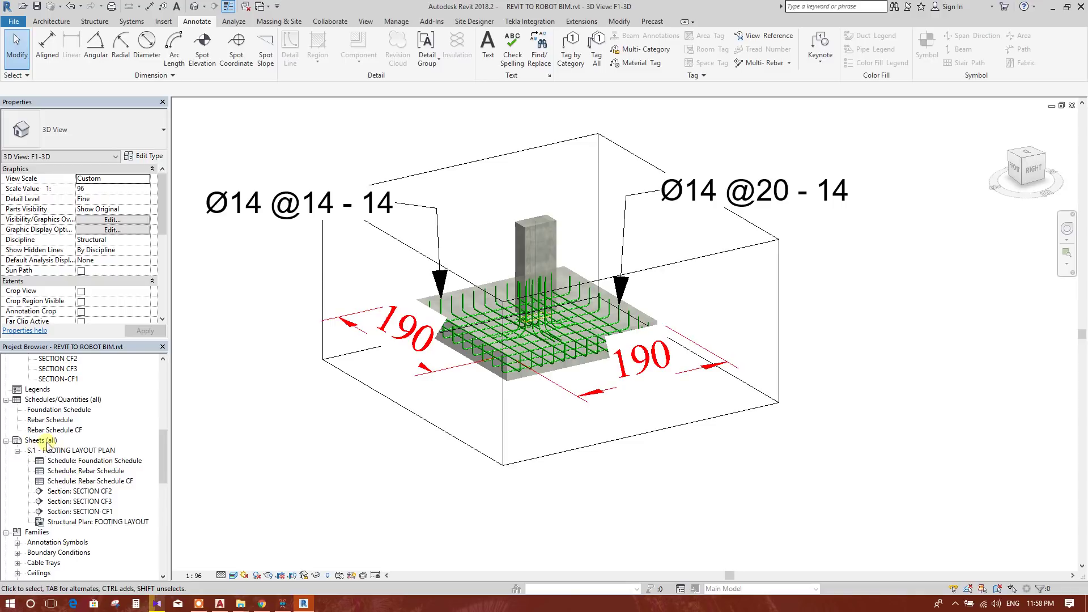
left_click(45, 441)
right_click(46, 442)
left_click(96, 449)
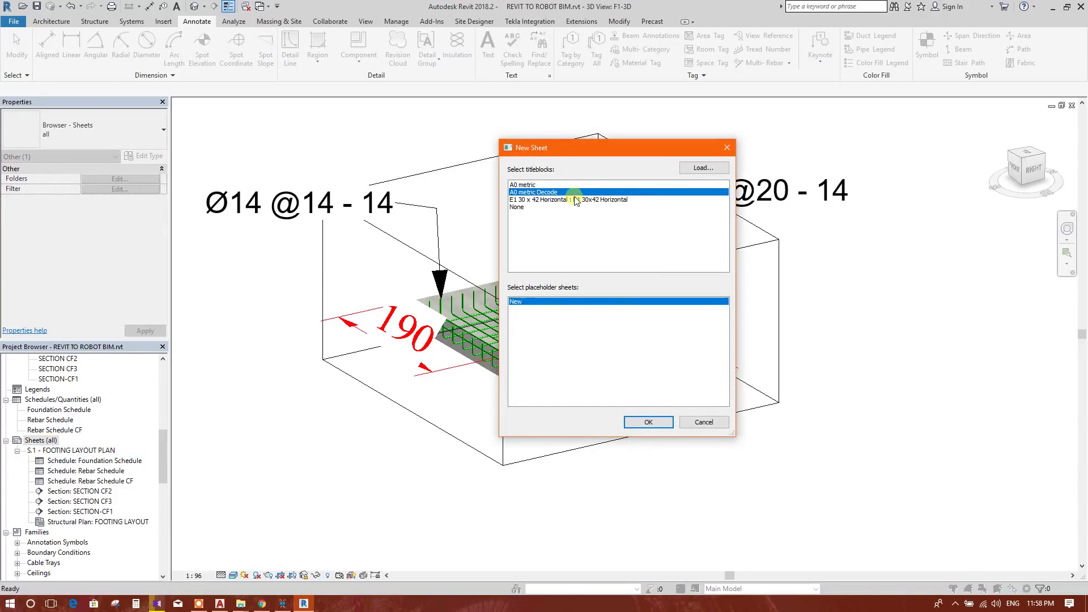
left_click(647, 422)
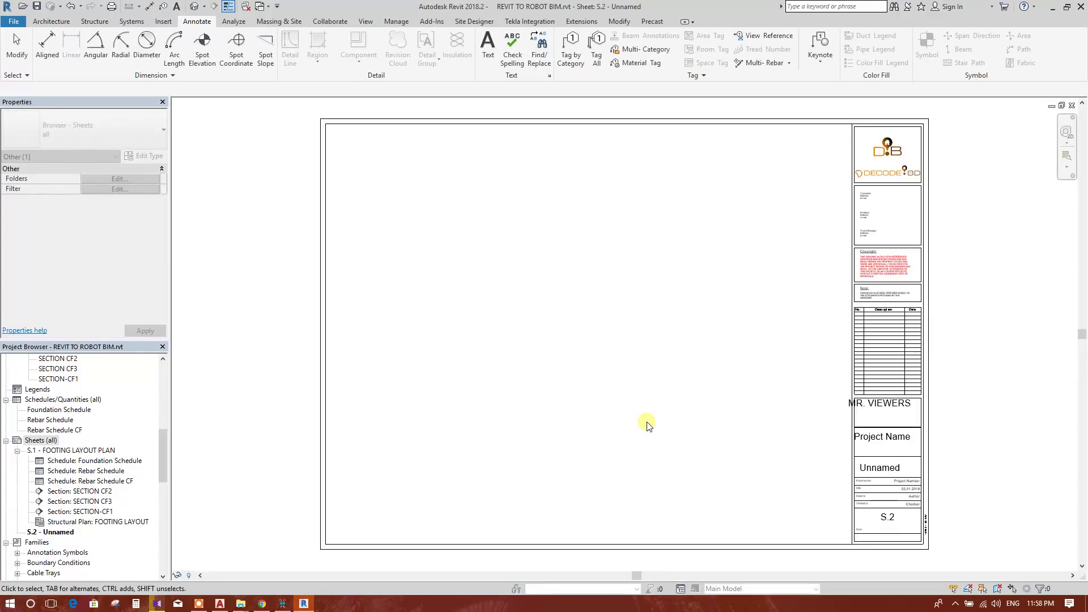
Step: Open the new sheet's title block family for editing
scroll(906, 397, "up", 4)
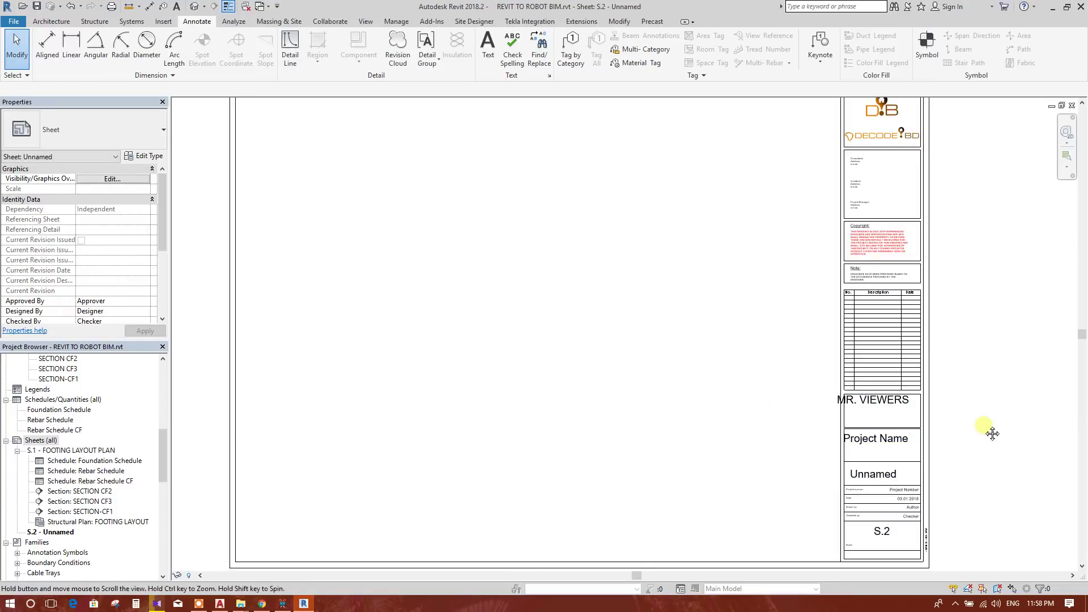
left_click(850, 374)
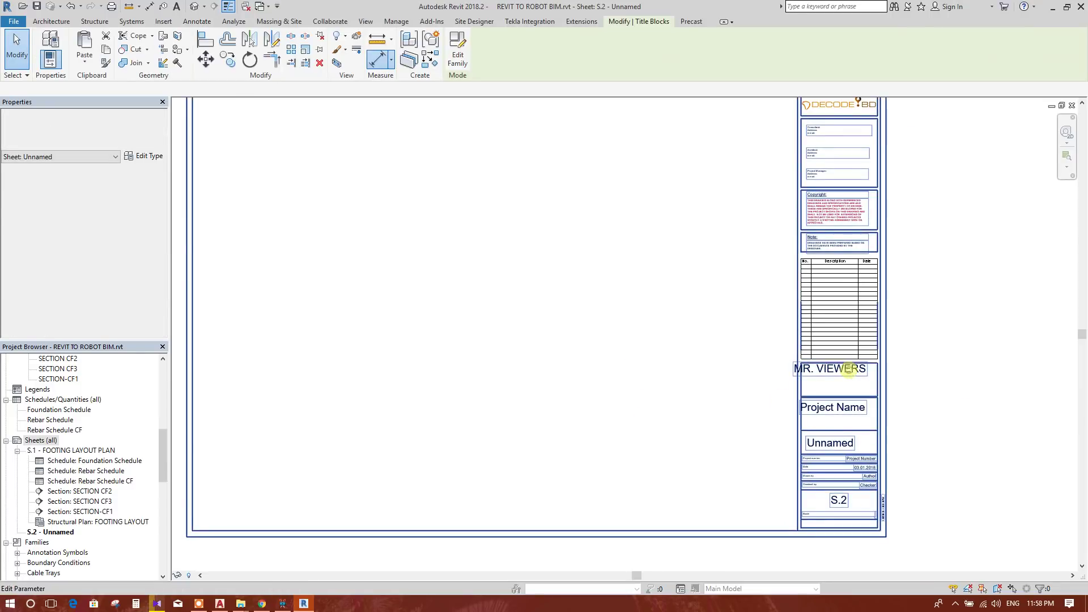
double_click(882, 512)
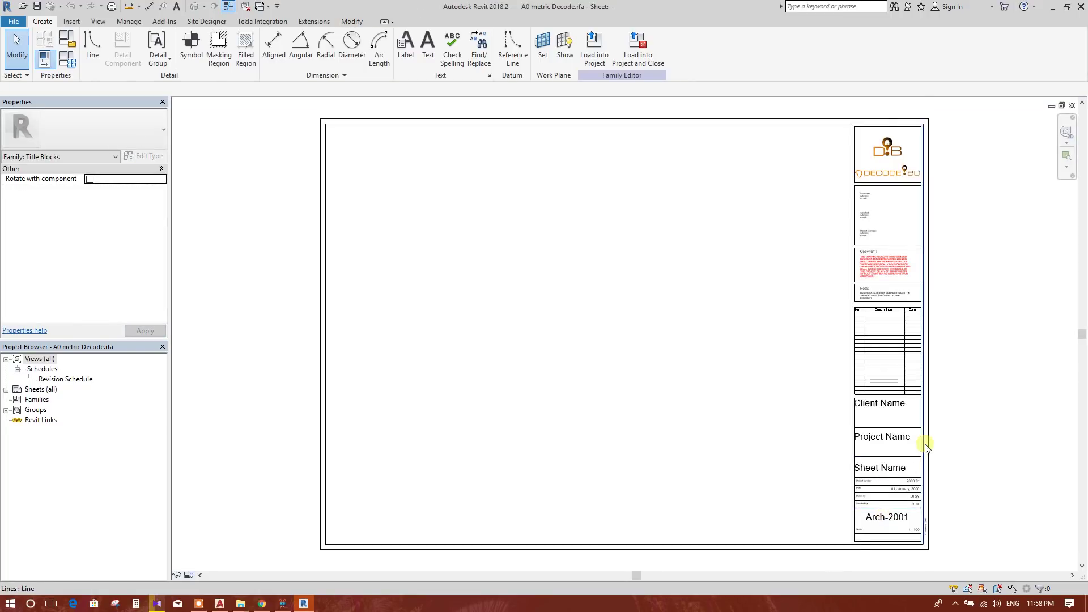
Step: Change the Client Name label in the title block to the 8mm label type
scroll(926, 447, "up", 2)
left_click(877, 397)
left_click(152, 140)
left_click(76, 212)
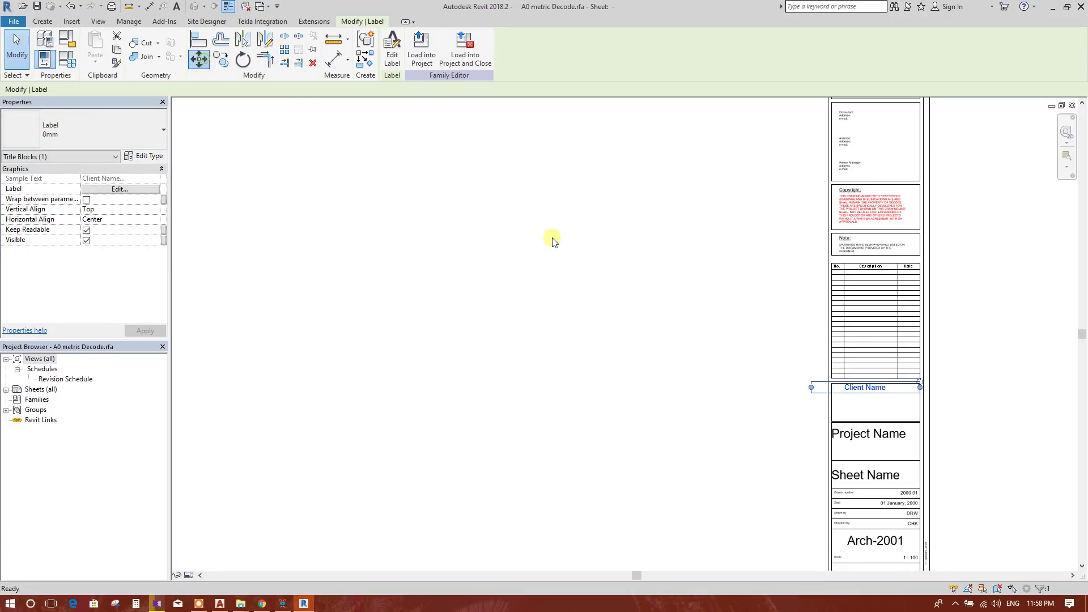
Step: Move the Client Name label slightly down and to the right so its text sits centred within its cell
key("m")
key("v")
scroll(867, 403, "up", 2)
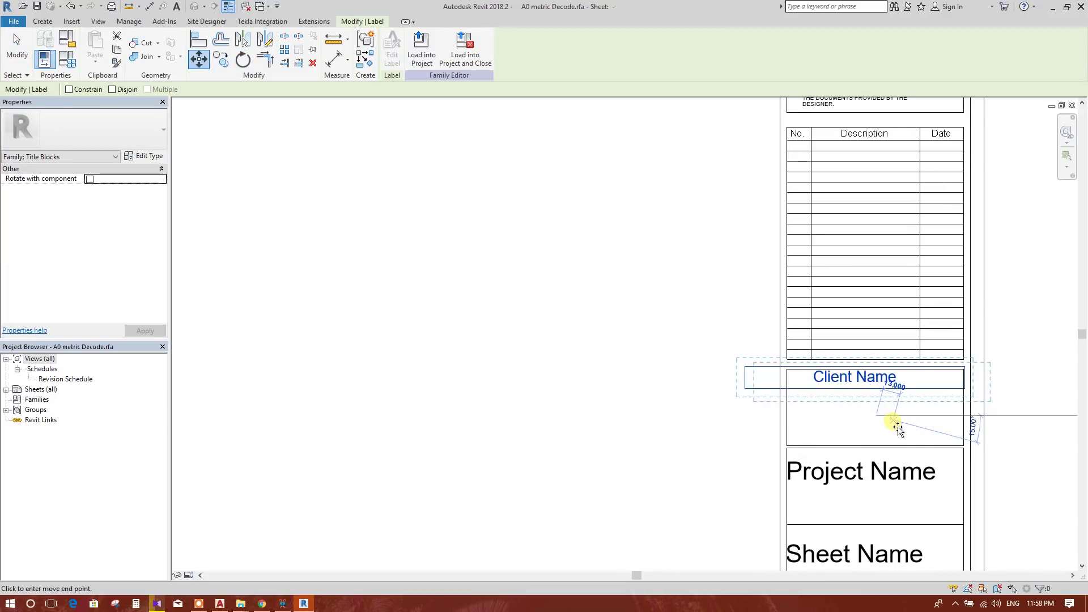
left_click(896, 426)
left_click(685, 350)
left_click(789, 394)
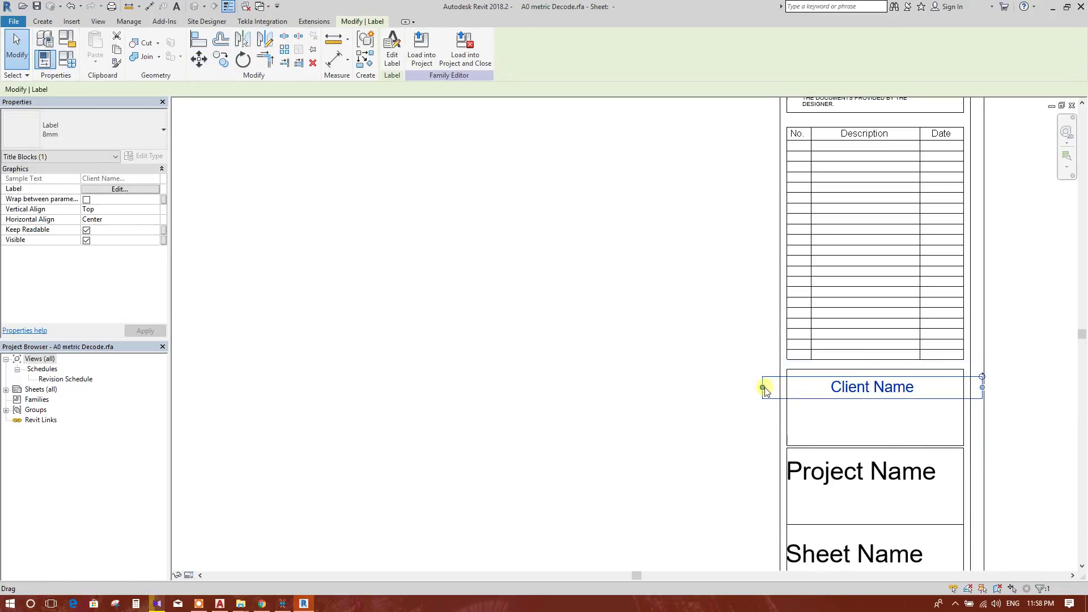
left_click(729, 407)
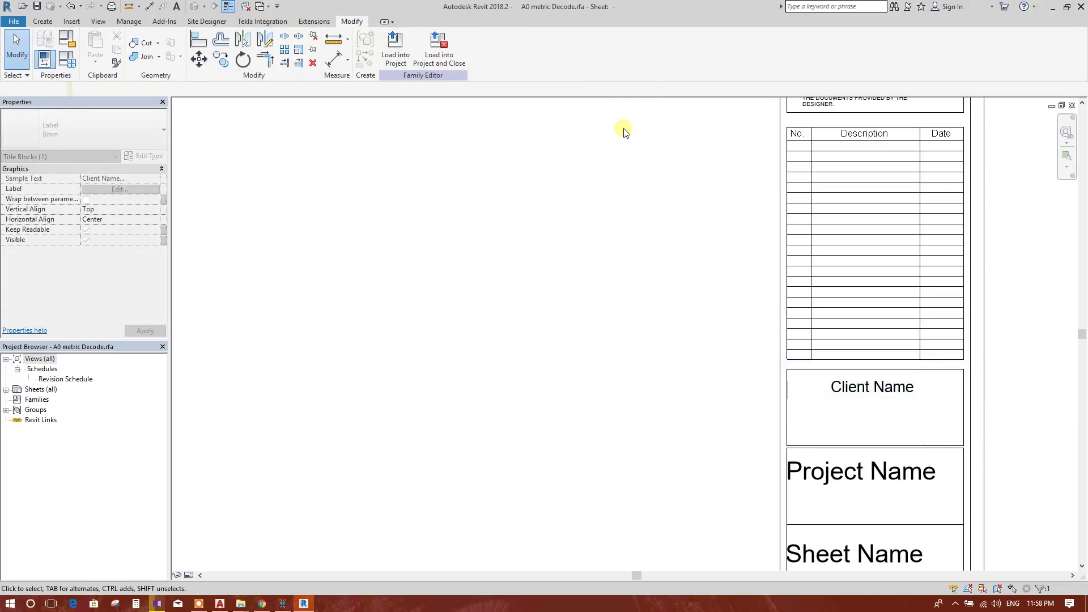
Step: Load the edited title block into the project and close it, overwriting the existing version and its parameter values
left_click(437, 49)
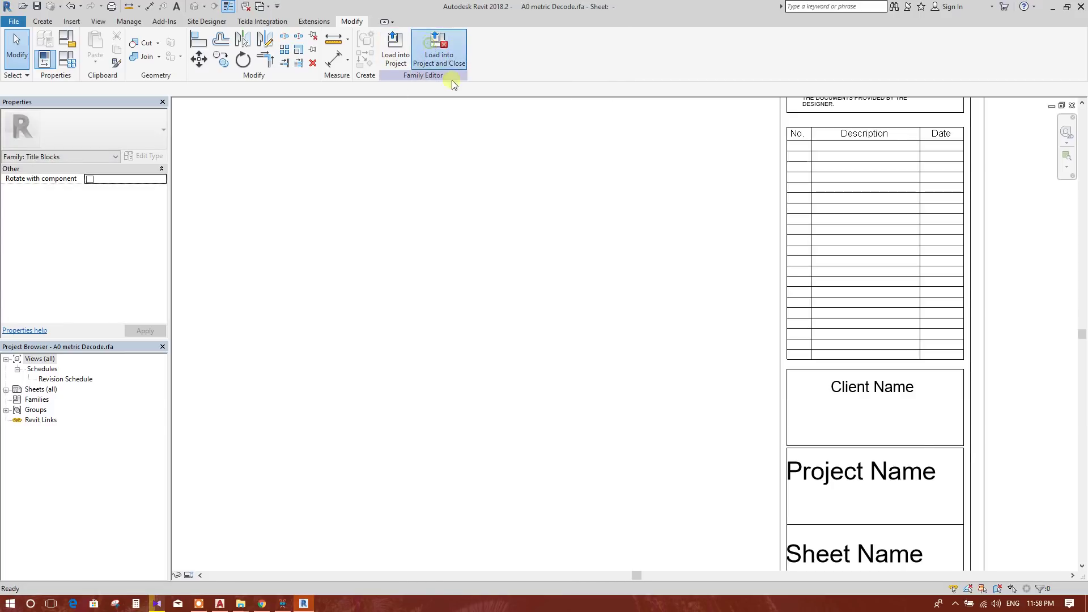
left_click(525, 313)
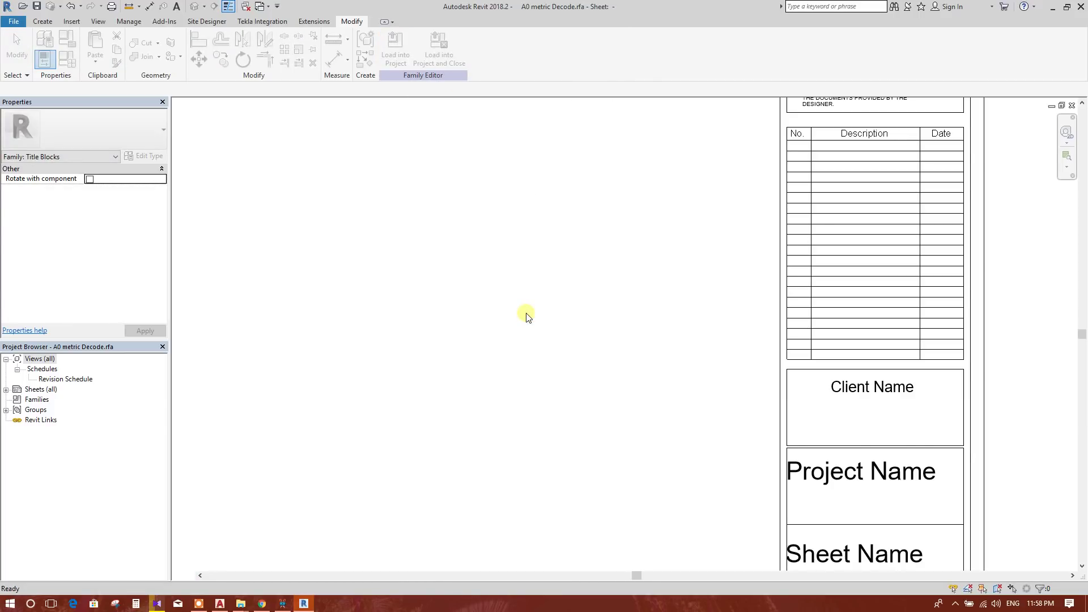
left_click(524, 312)
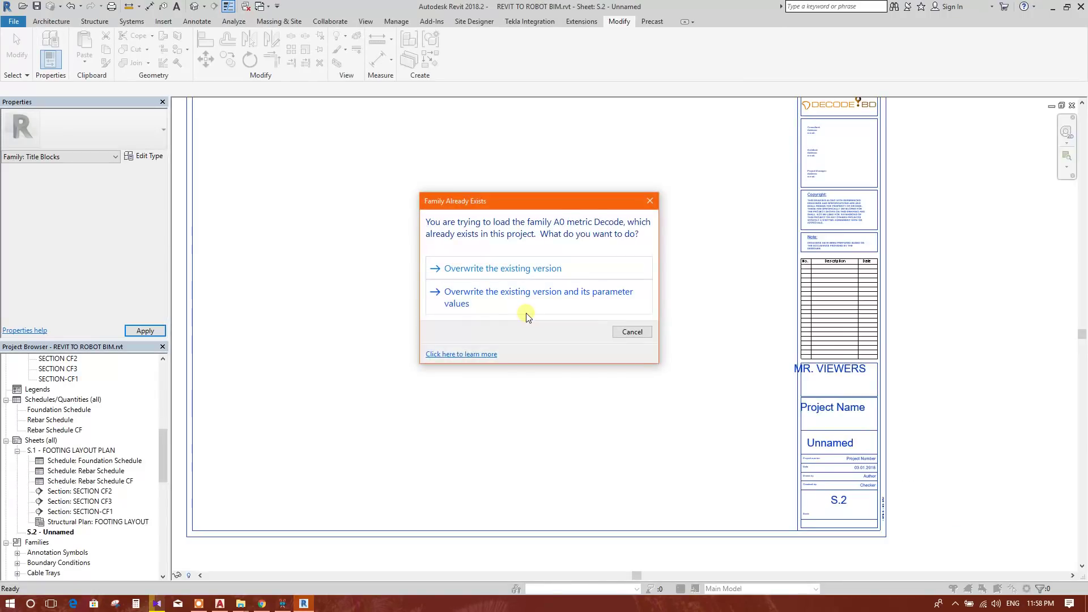
left_click(543, 291)
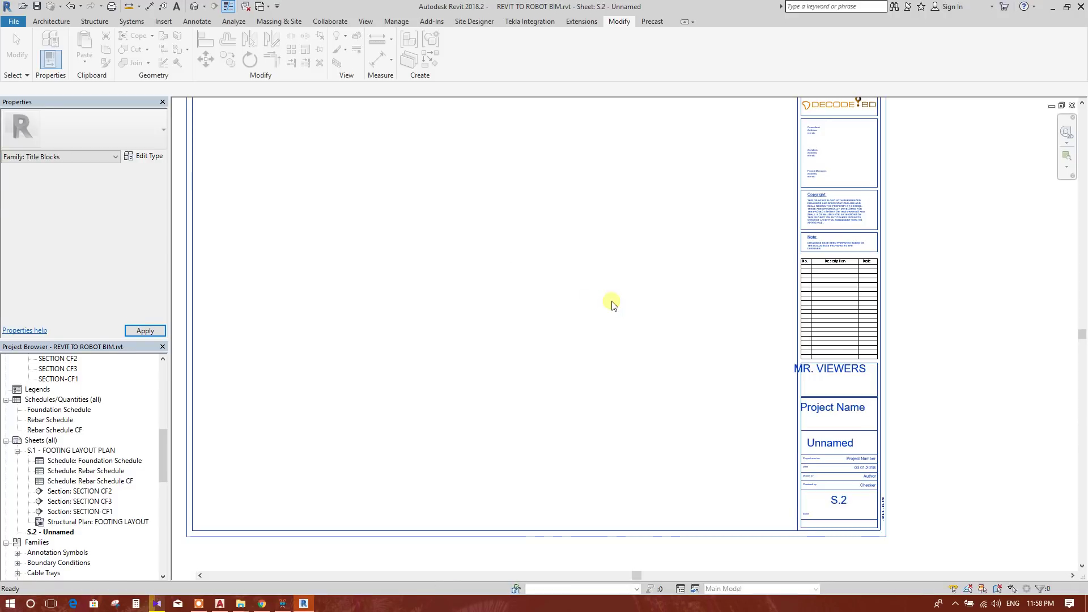
Step: Place the F1-3D view on sheet S.2, in the left half of the drawing area
scroll(646, 328, "down", 1)
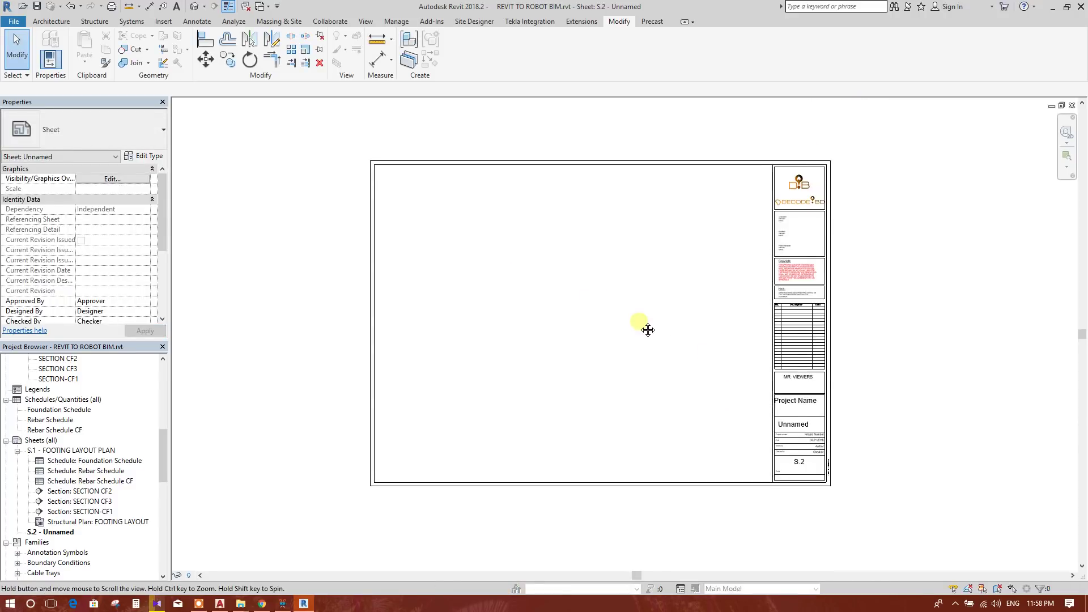
scroll(554, 322, "up", 1)
middle_click_drag(579, 350, 501, 326)
scroll(114, 465, "up", 3)
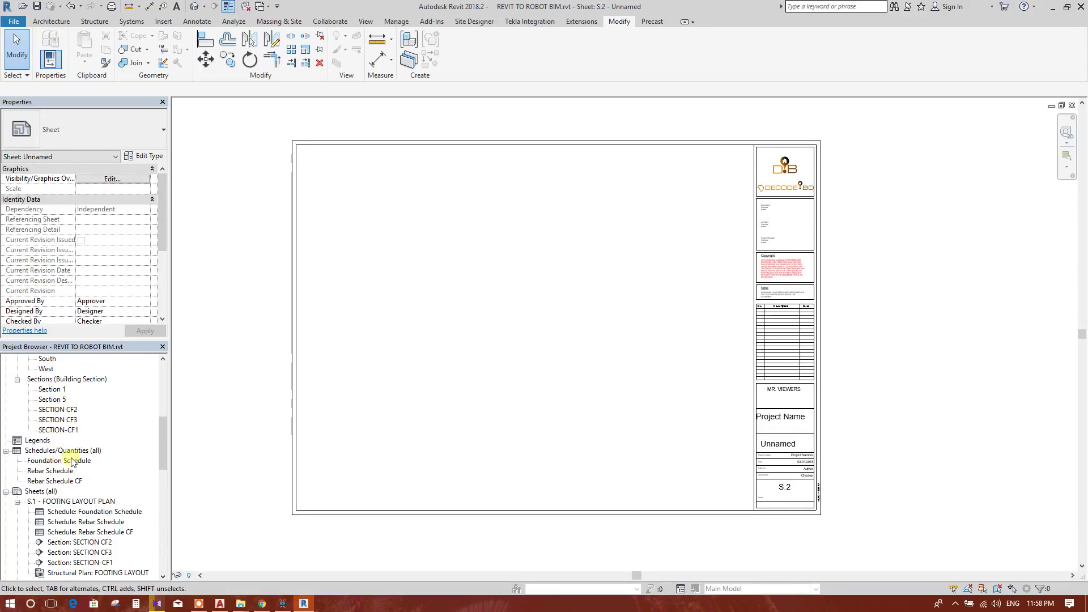
scroll(79, 431, "up", 5)
left_click(50, 399)
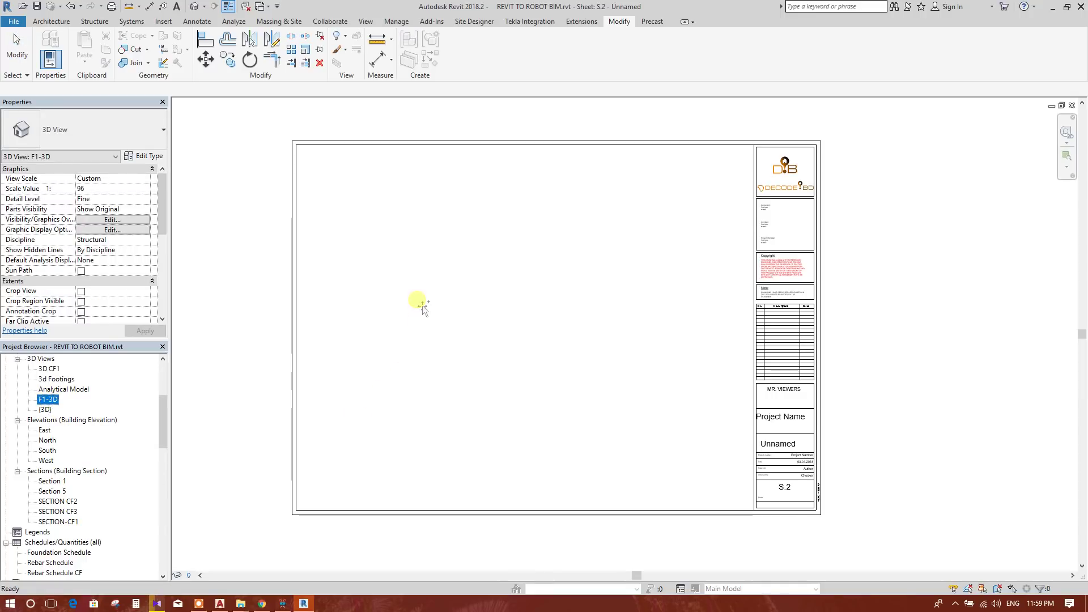
left_click_drag(418, 296, 418, 296)
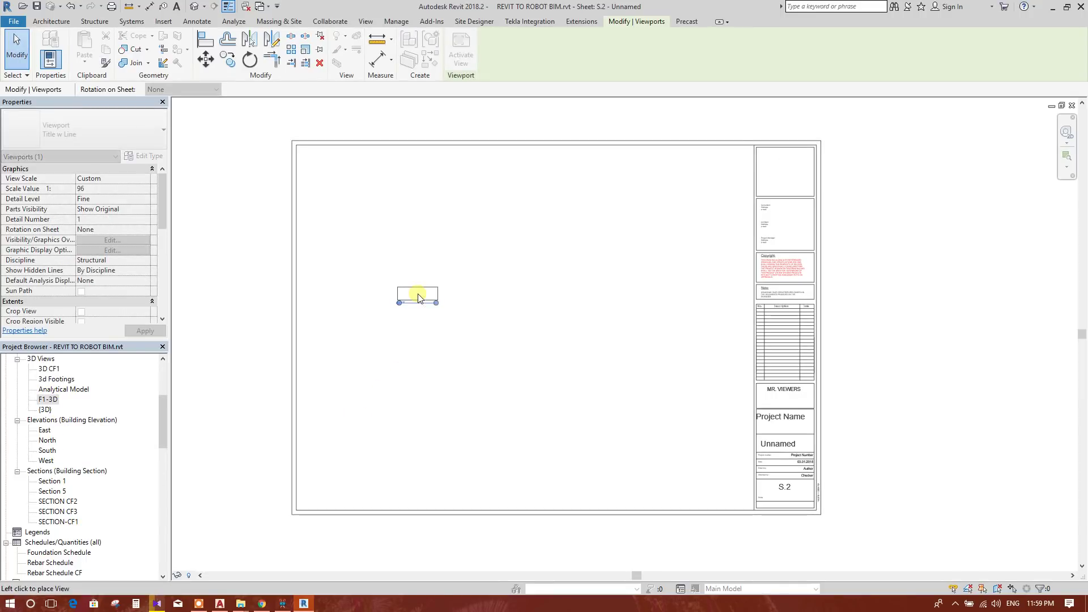
left_click(418, 296)
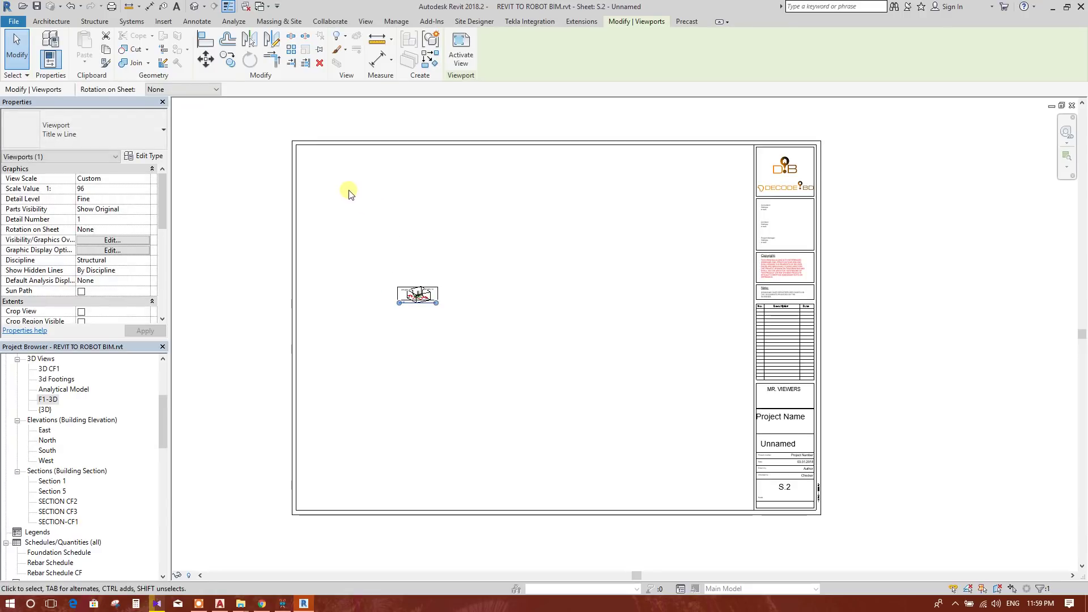
Step: Move the F1-3D viewport up to the upper-left corner of the sheet
scroll(422, 294, "up", 1)
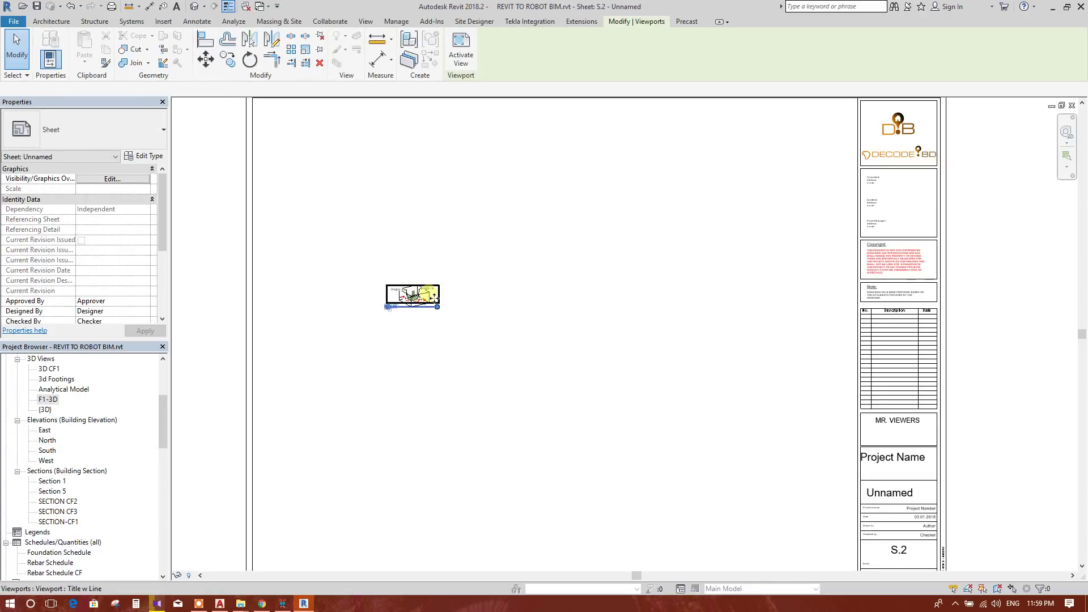
left_click_drag(352, 160, 347, 137)
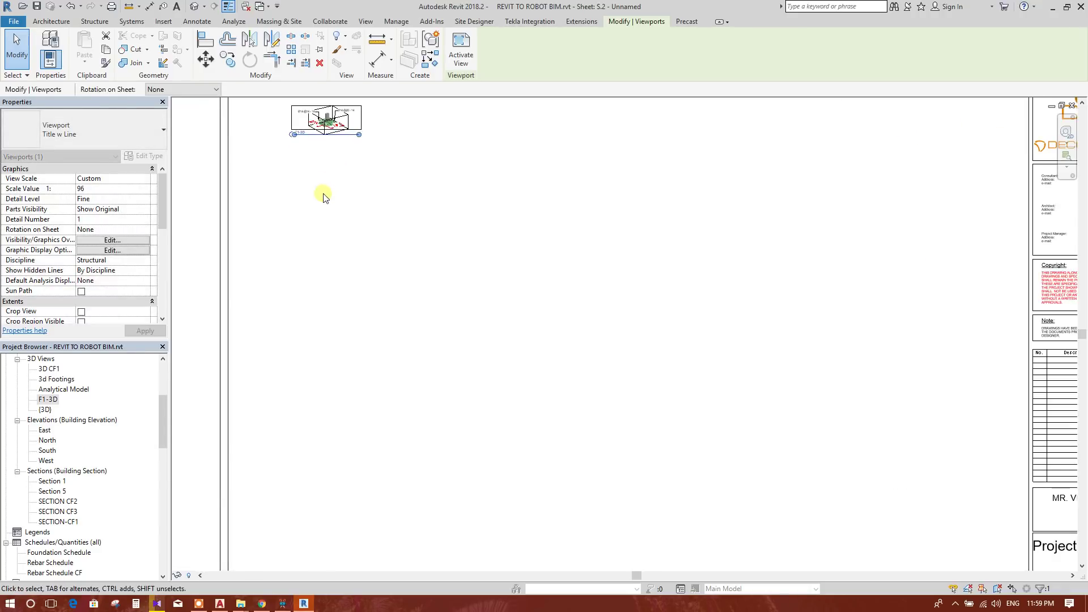
middle_click_drag(321, 195, 413, 308)
scroll(413, 308, "up", 3)
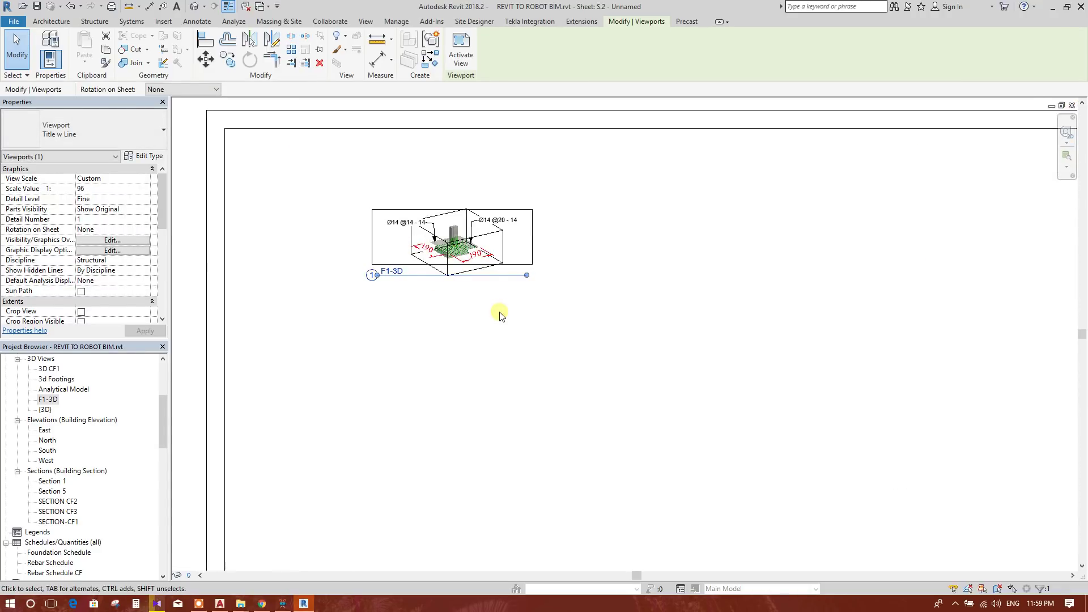
Step: Set the F1-3D viewport's view scale to 1:25
scroll(500, 316, "down", 3)
left_click(97, 188)
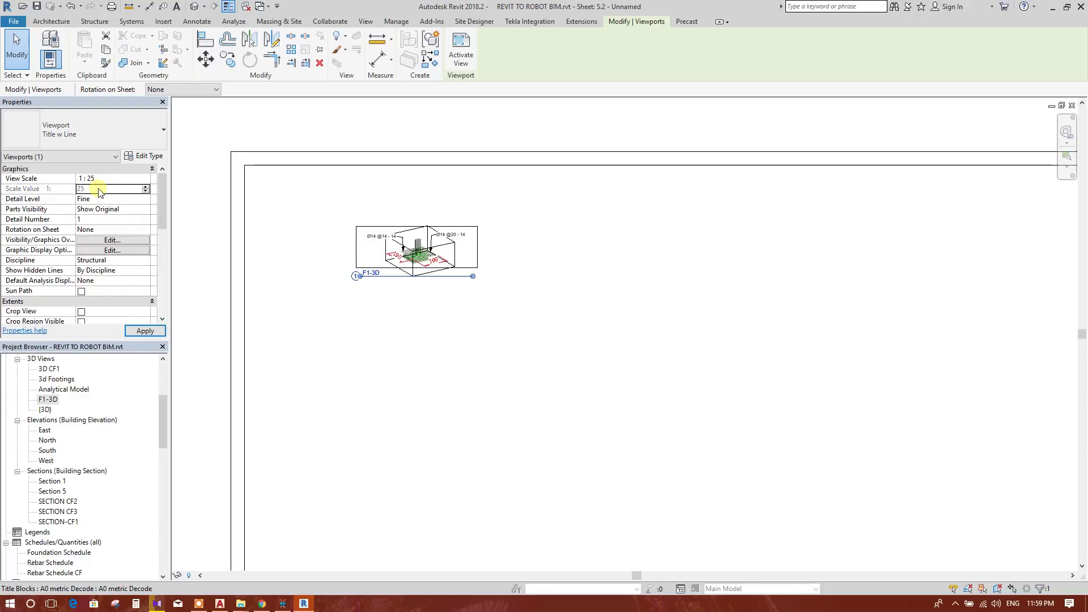
scroll(432, 346, "down", 2)
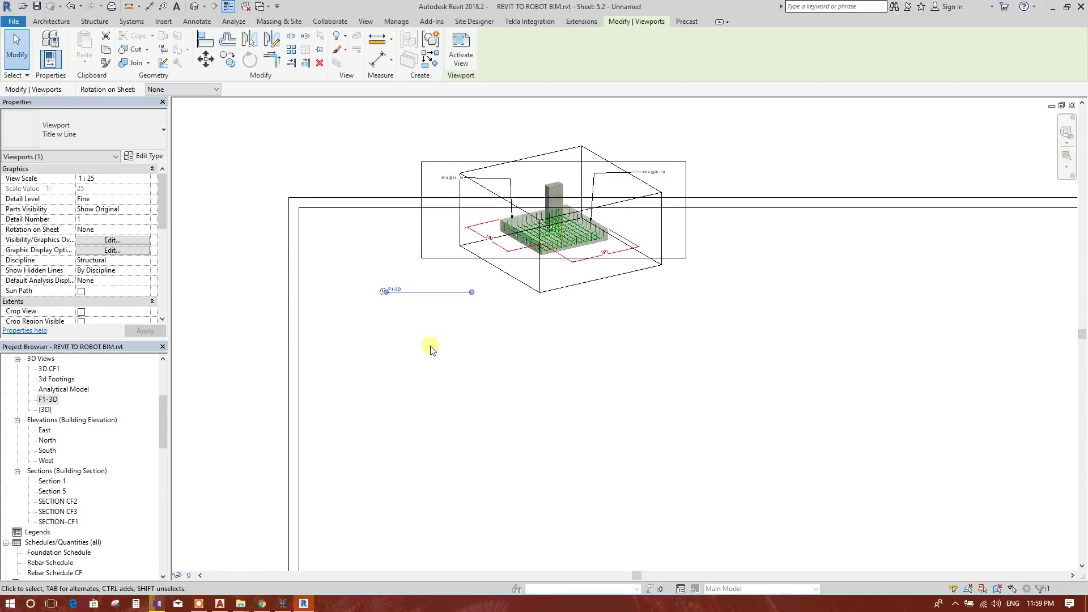
Step: Reposition the enlarged F1-3D viewport so it and its title sit inside the sheet border near the upper-left corner
left_click_drag(583, 263, 526, 341)
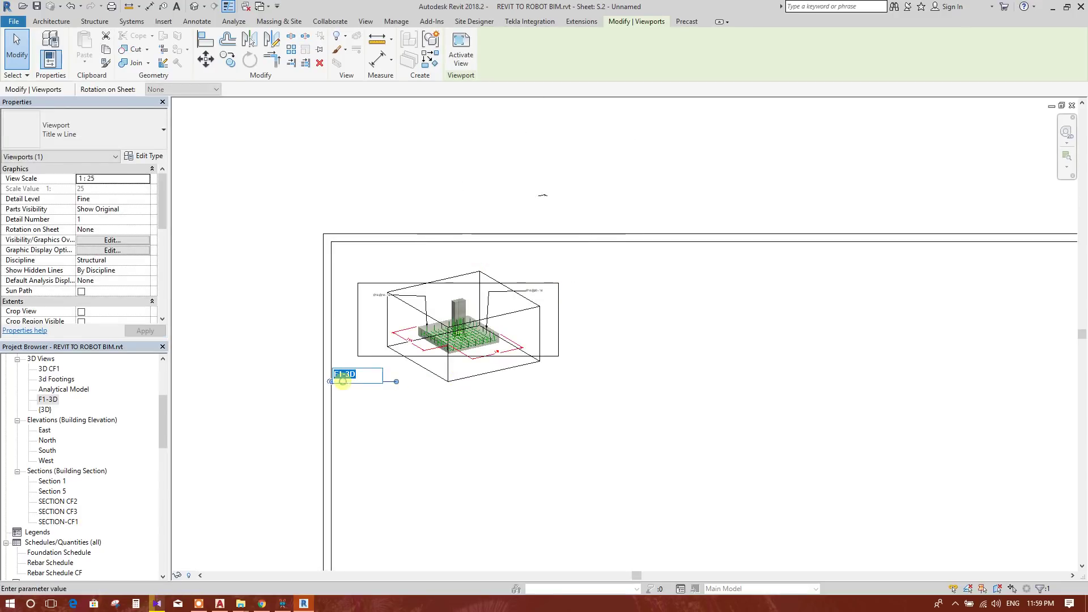
left_click(389, 385)
left_click_drag(396, 382, 451, 381)
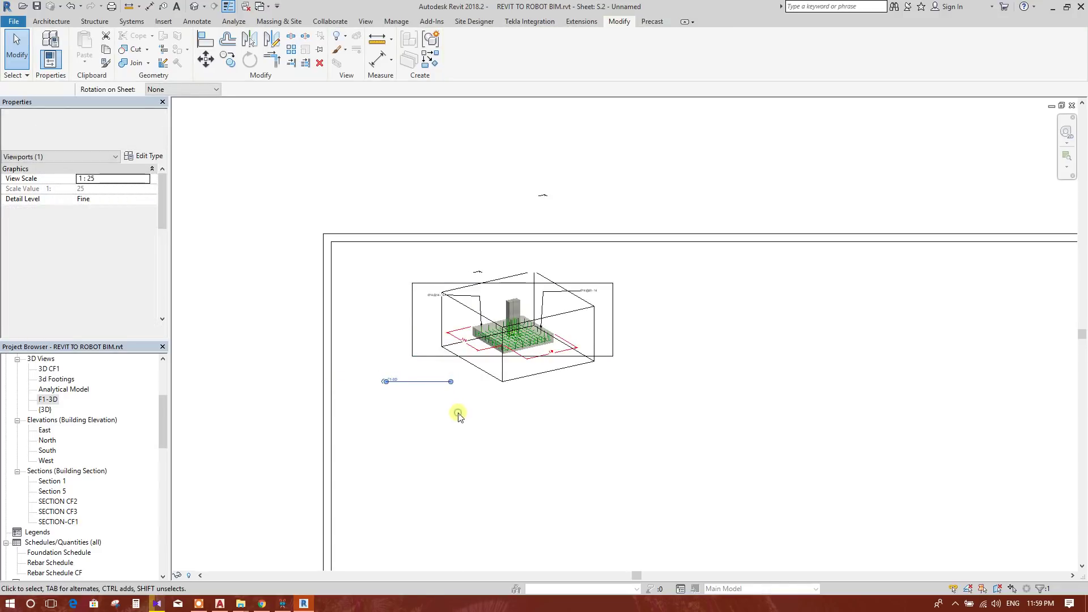
Step: Align the F1-3D view title beneath the footing and shift the viewport closer to the sheet's left border
left_click(401, 380)
left_click_drag(400, 386, 492, 366)
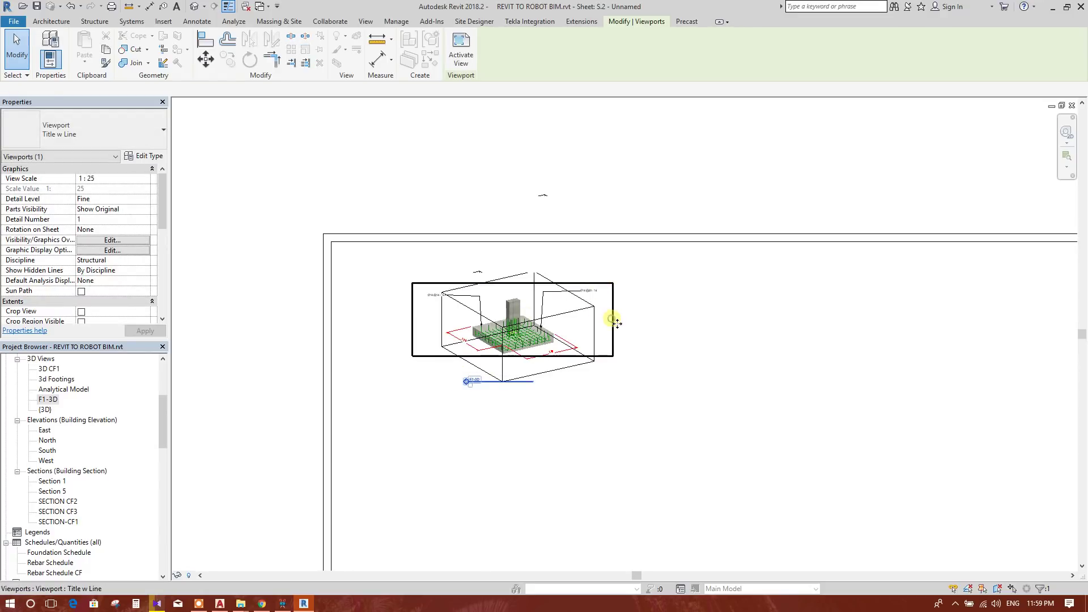
left_click_drag(615, 326, 564, 328)
left_click(627, 349)
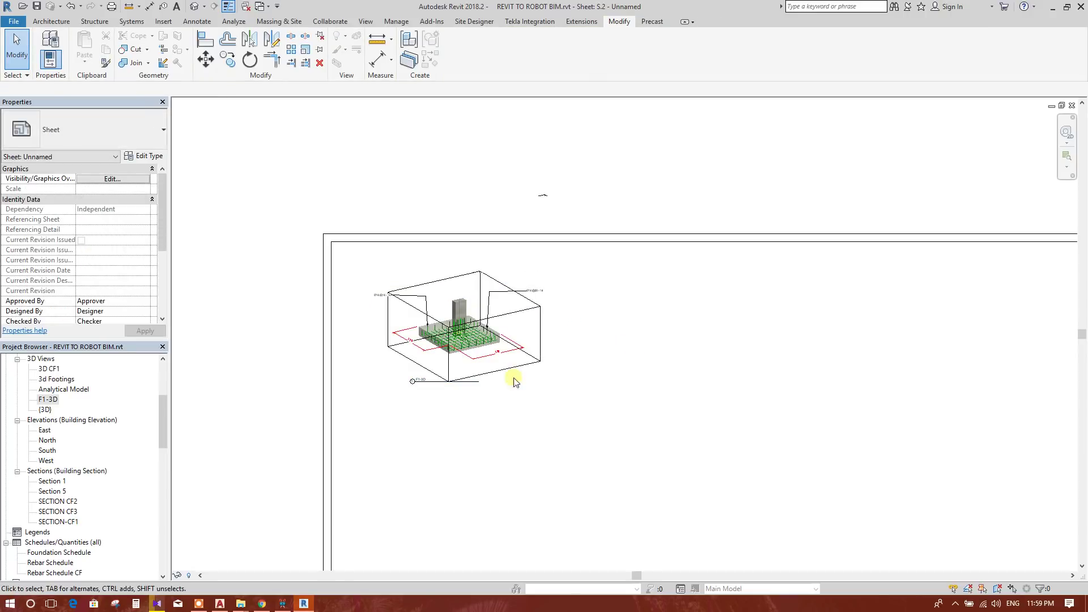
Step: Examine the rebar tags, dimensions and title of the F1-3D viewport and its placement on sheet S.2
scroll(468, 390, "up", 1)
scroll(468, 391, "up", 1)
scroll(589, 234, "up", 4)
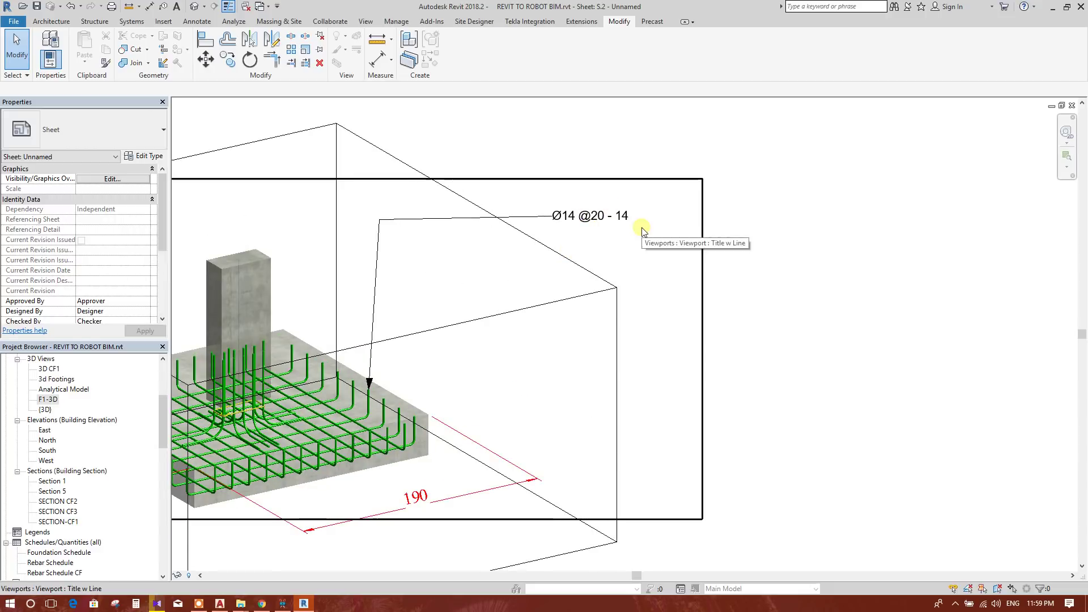
scroll(539, 300, "down", 2)
scroll(740, 294, "down", 1)
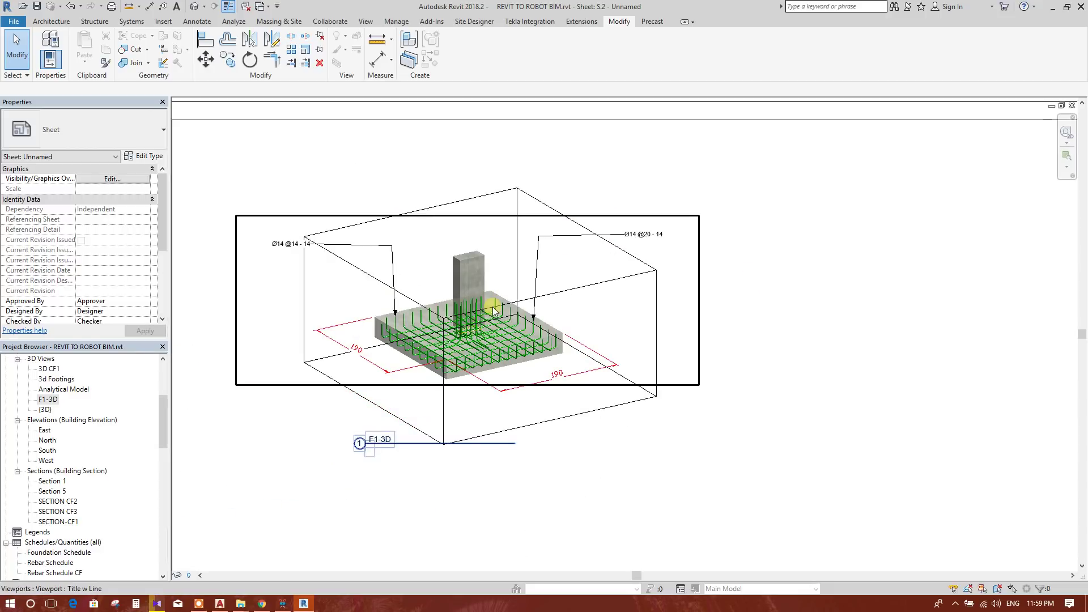
scroll(303, 261, "up", 2)
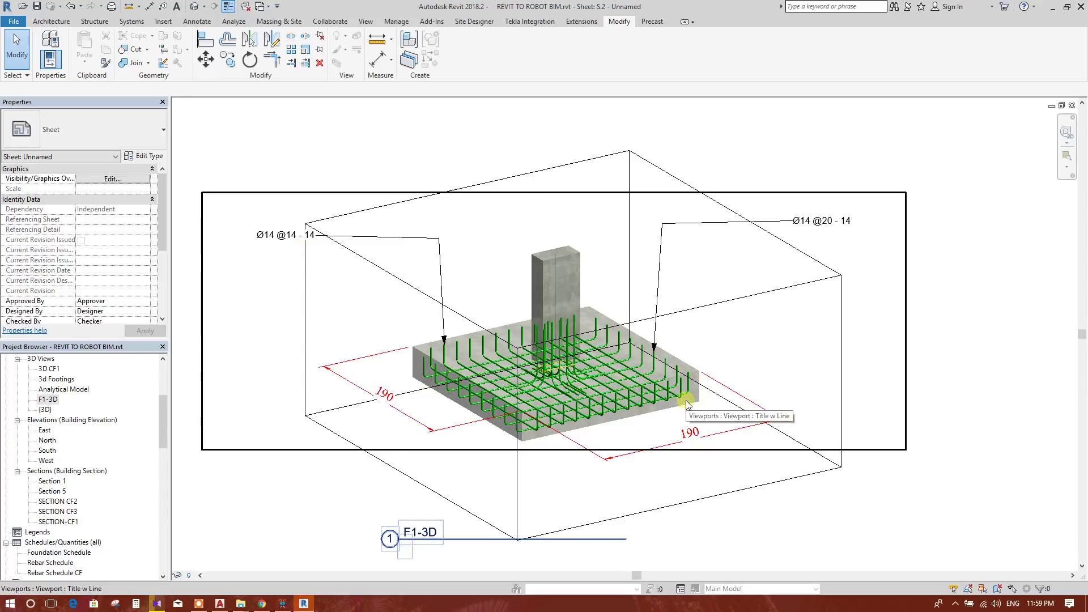
scroll(702, 376, "down", 1)
scroll(461, 332, "down", 1)
scroll(391, 317, "down", 1)
scroll(696, 388, "down", 1)
scroll(508, 323, "up", 1)
scroll(496, 323, "down", 2)
scroll(643, 214, "down", 1)
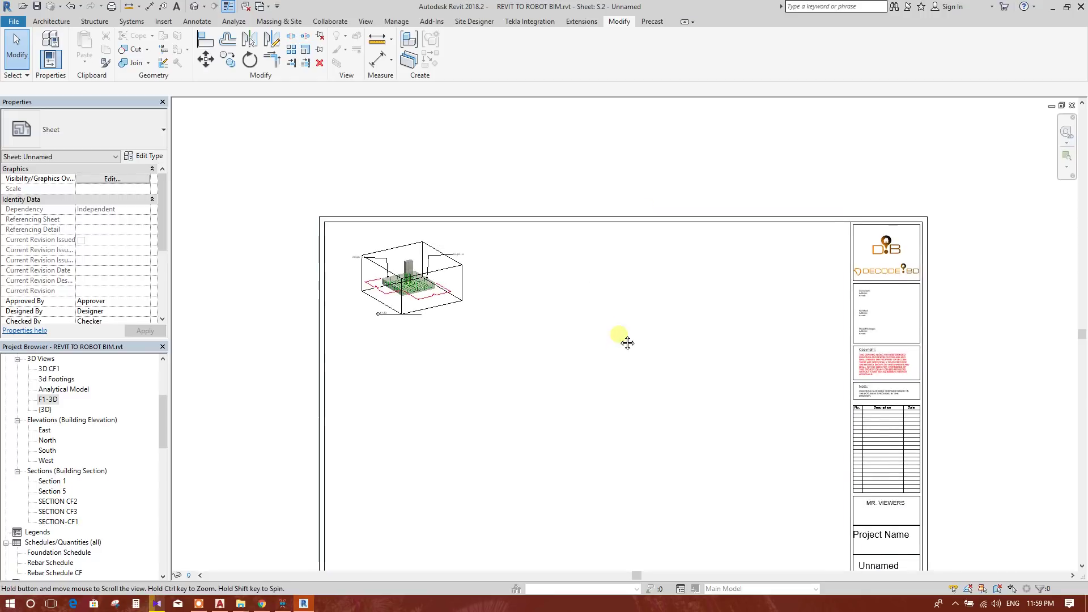
middle_click_drag(627, 342, 626, 292)
middle_click_drag(777, 405, 754, 371)
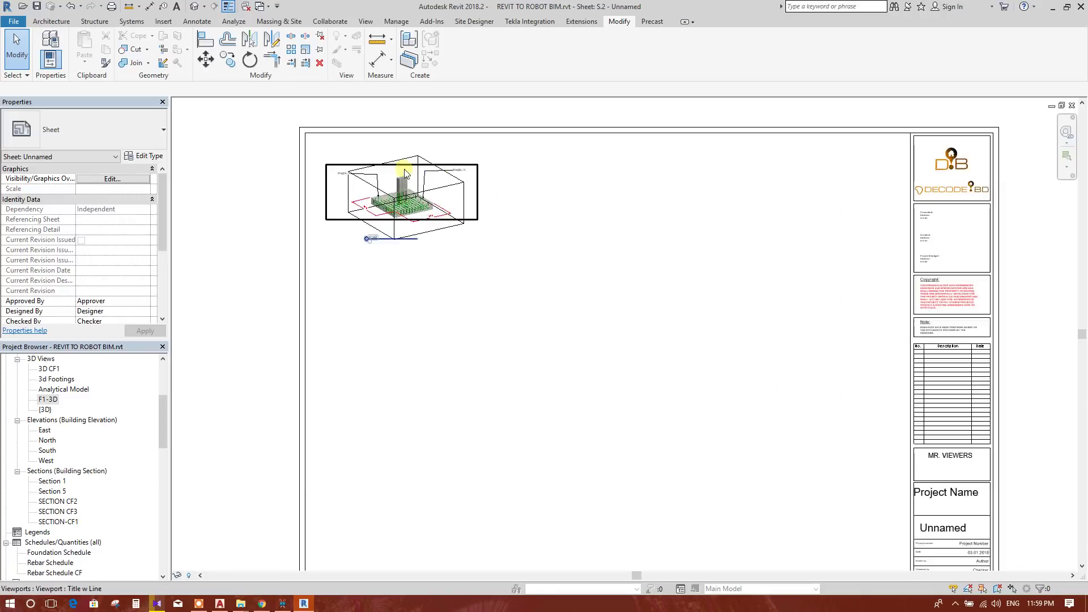
scroll(404, 182, "up", 4)
scroll(648, 262, "up", 3)
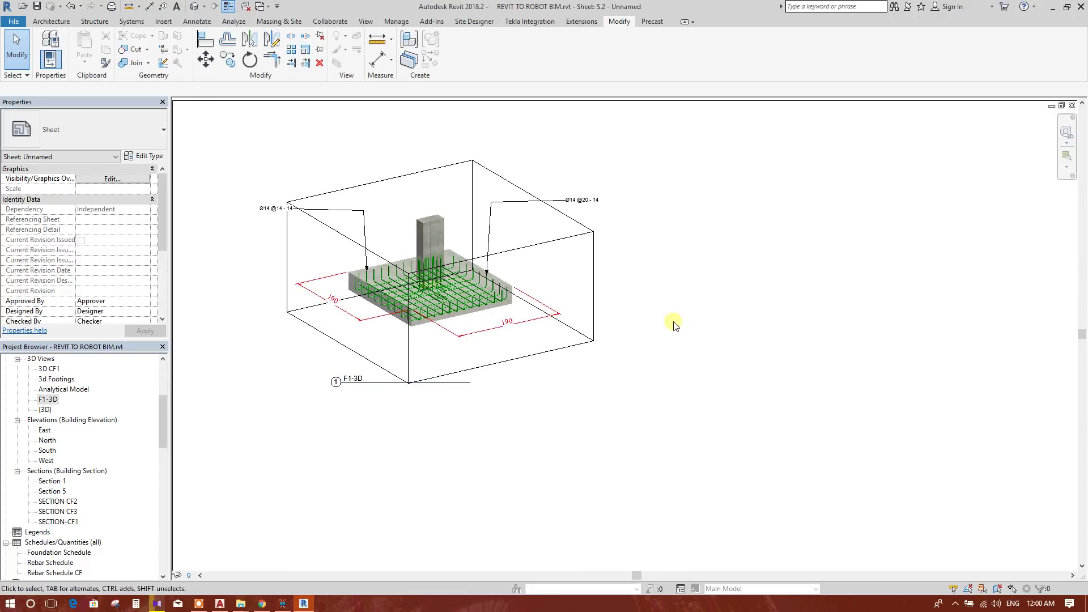
middle_click_drag(678, 394, 658, 387)
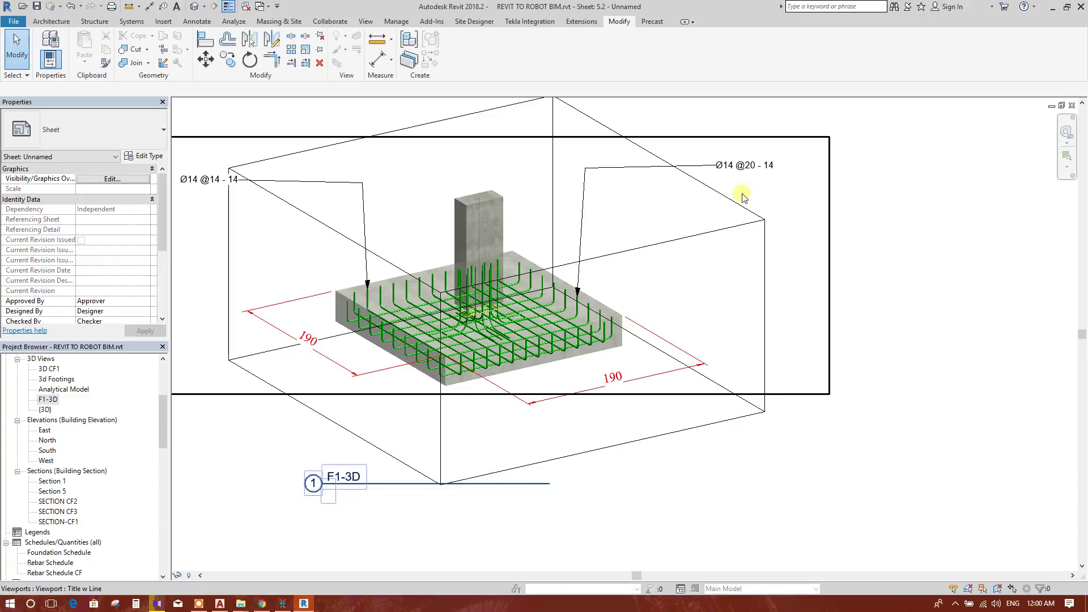
scroll(701, 277, "down", 1)
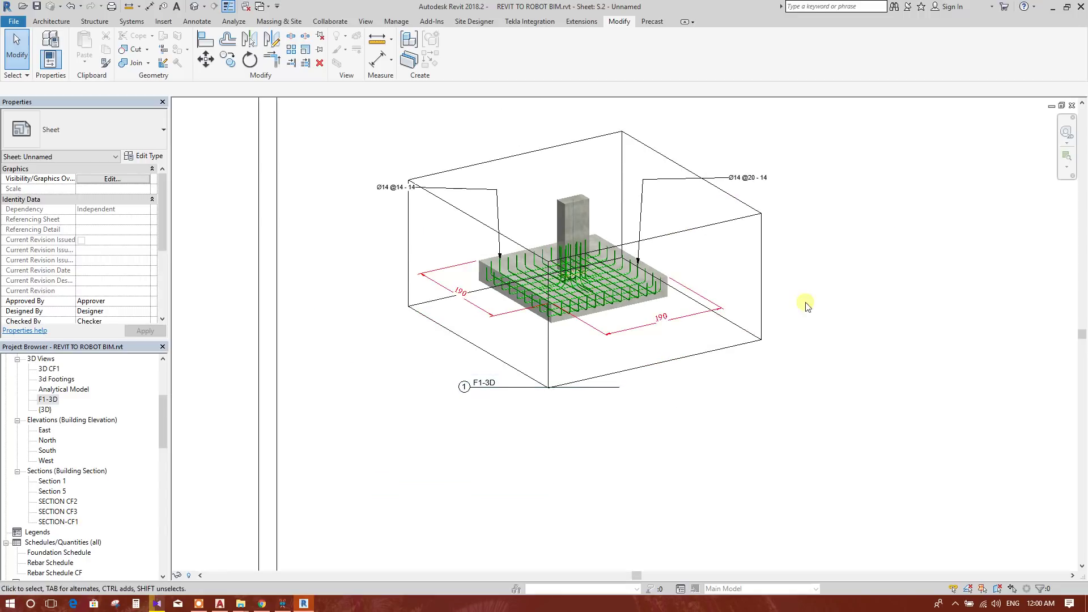
left_click(821, 323)
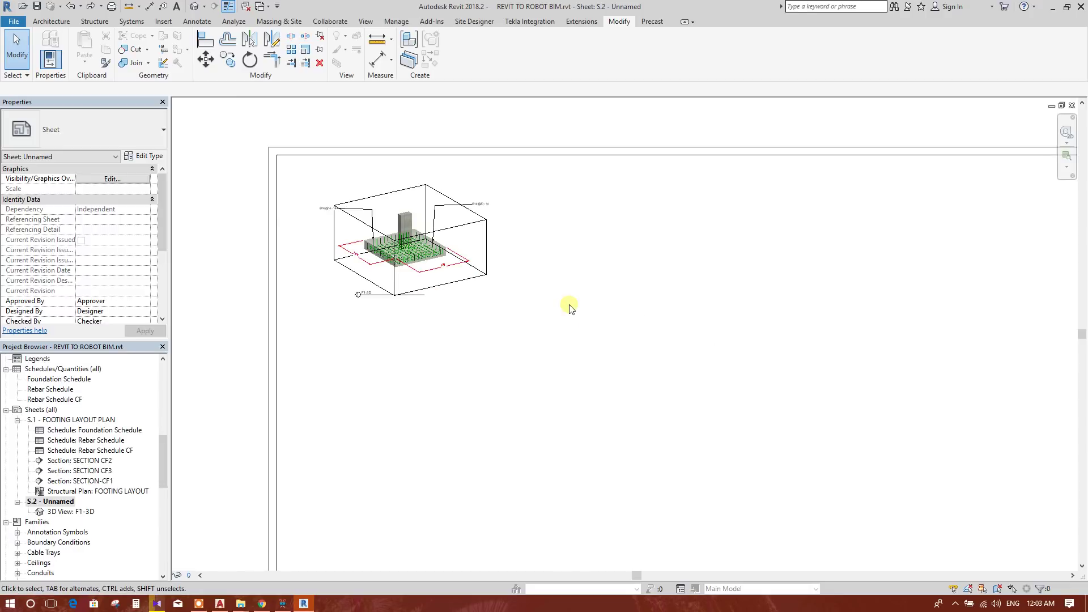
Step: Rename sheet S.2 as "Foundation Details-3D", keeping its number, and check the sheet name in the title block
middle_click_drag(576, 303, 573, 260)
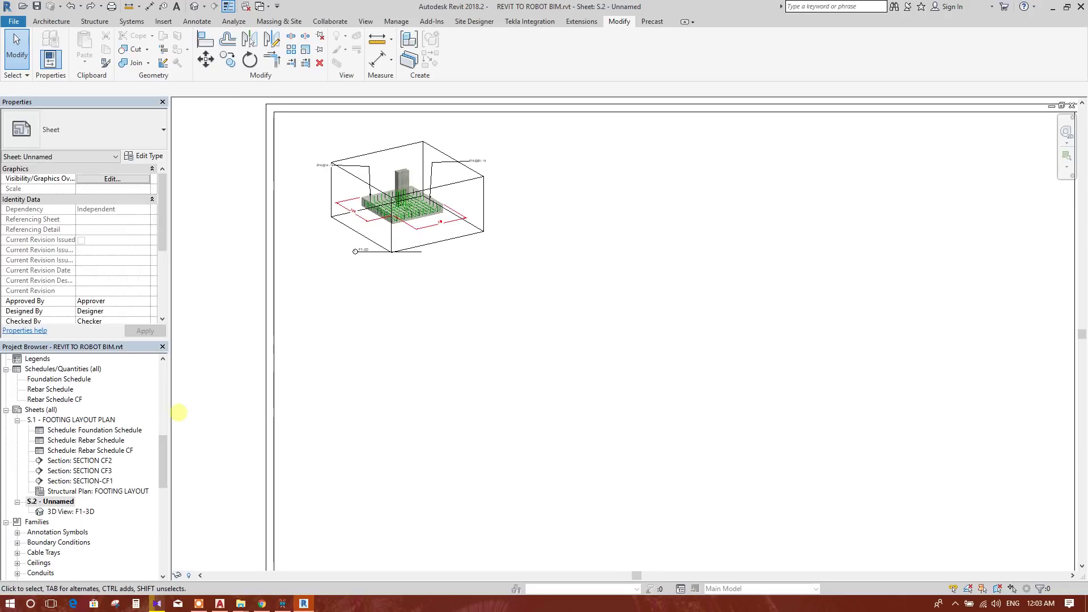
right_click(55, 505)
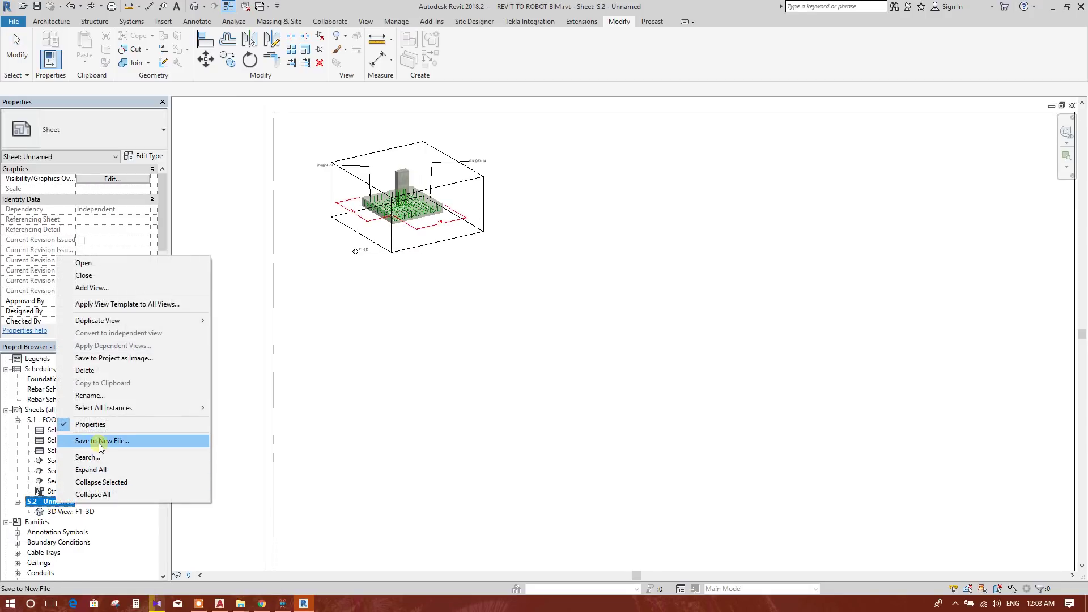
left_click(106, 395)
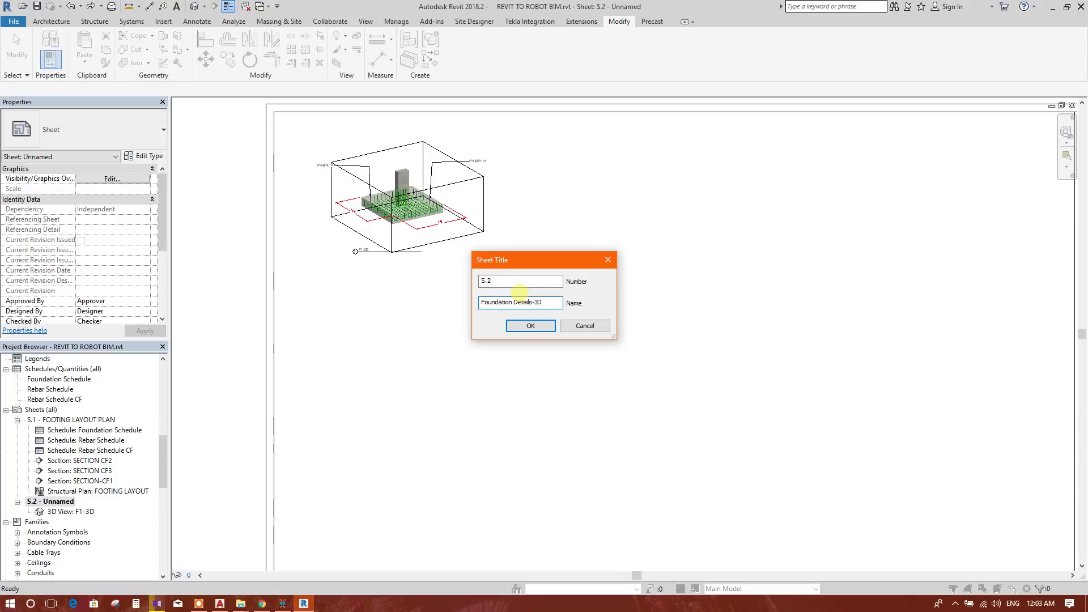
left_click(530, 325)
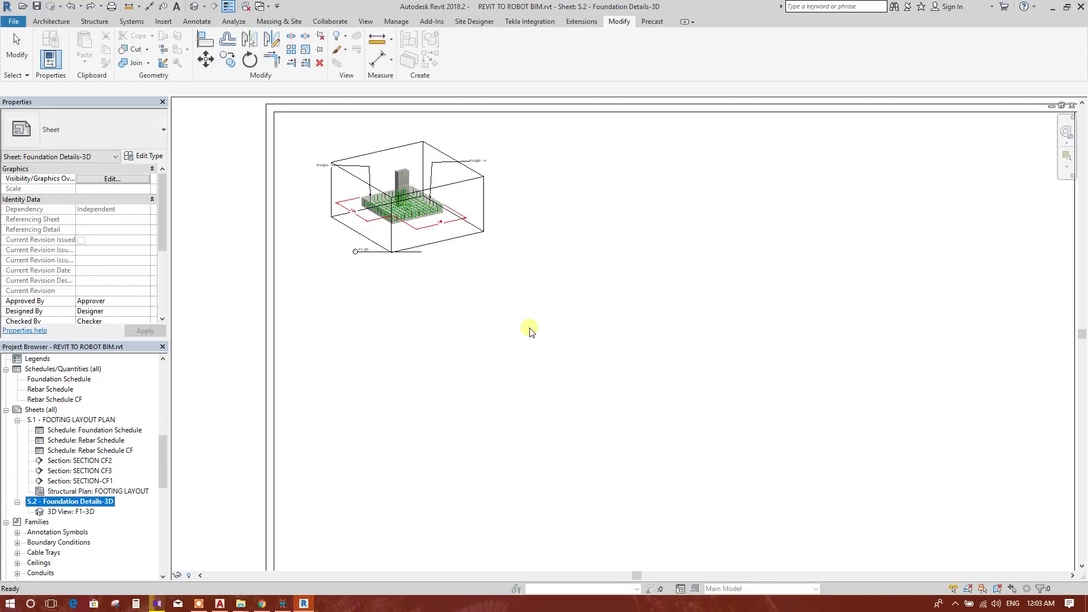
scroll(371, 337, "down", 3)
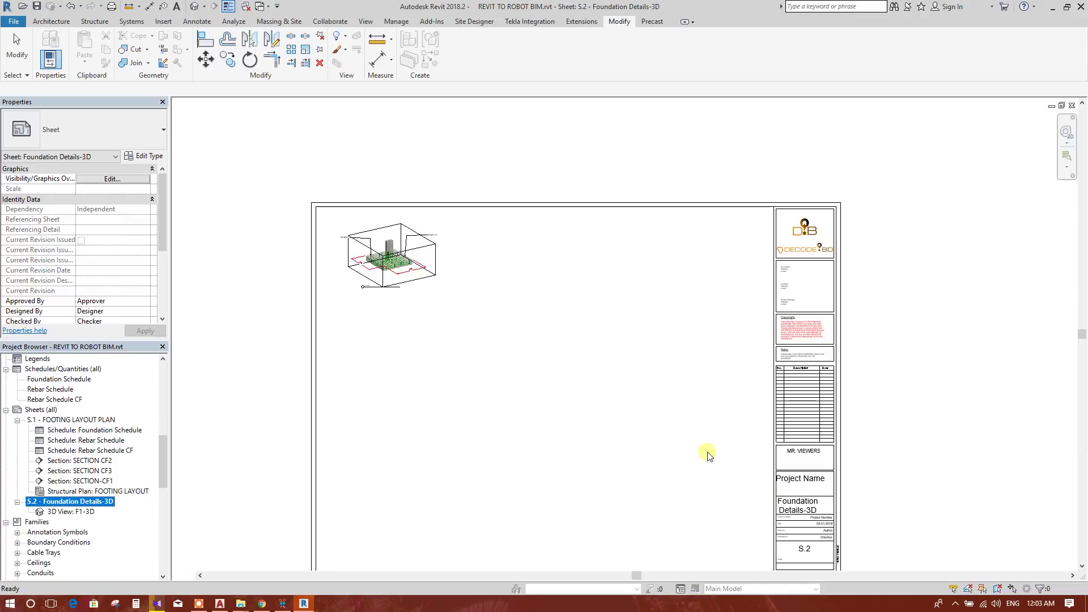
scroll(799, 507, "up", 5)
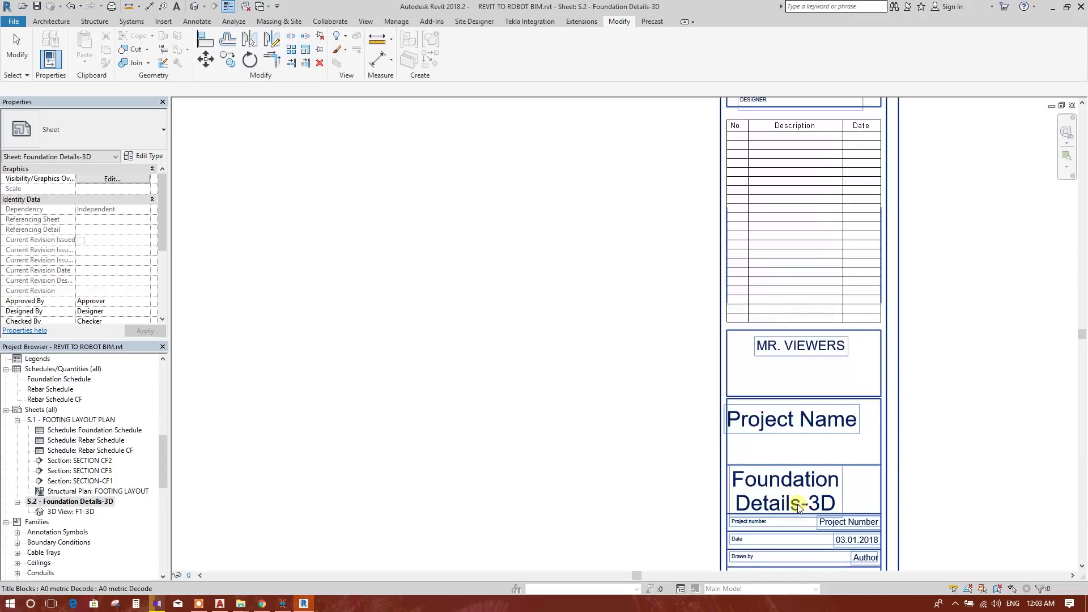
scroll(799, 507, "up", 1)
scroll(843, 487, "down", 5)
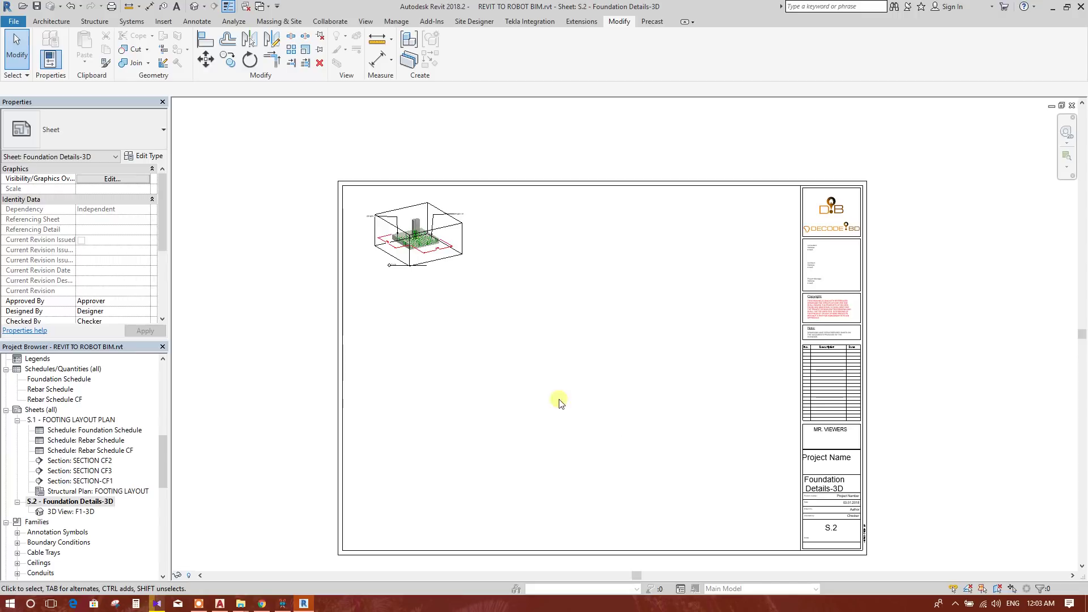
Step: Open the F1-3D view and hide the section box element around the footing in that view
scroll(481, 282, "up", 5)
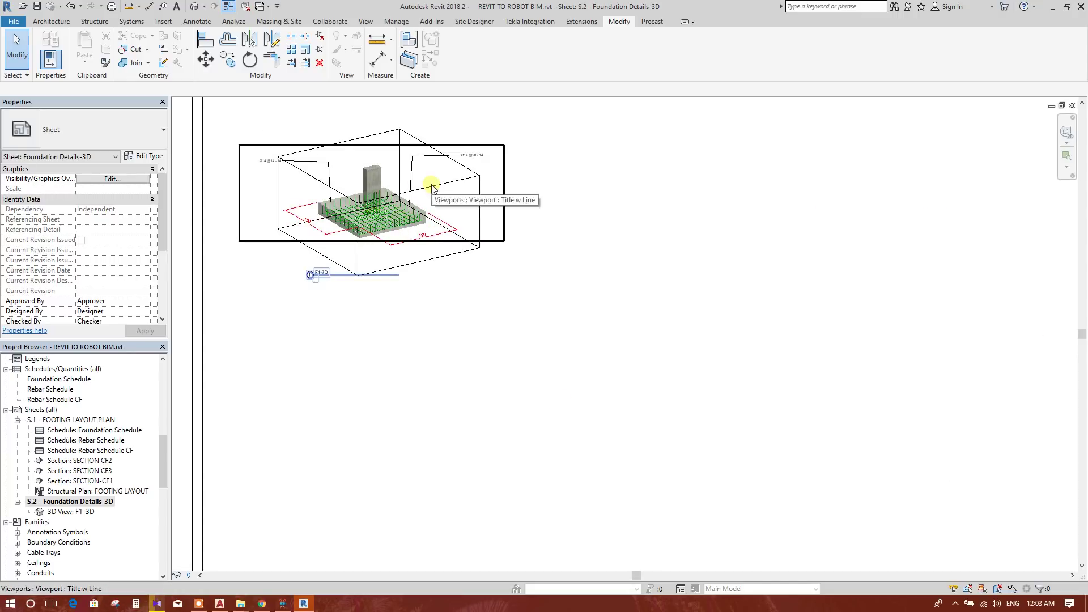
scroll(431, 188, "up", 4)
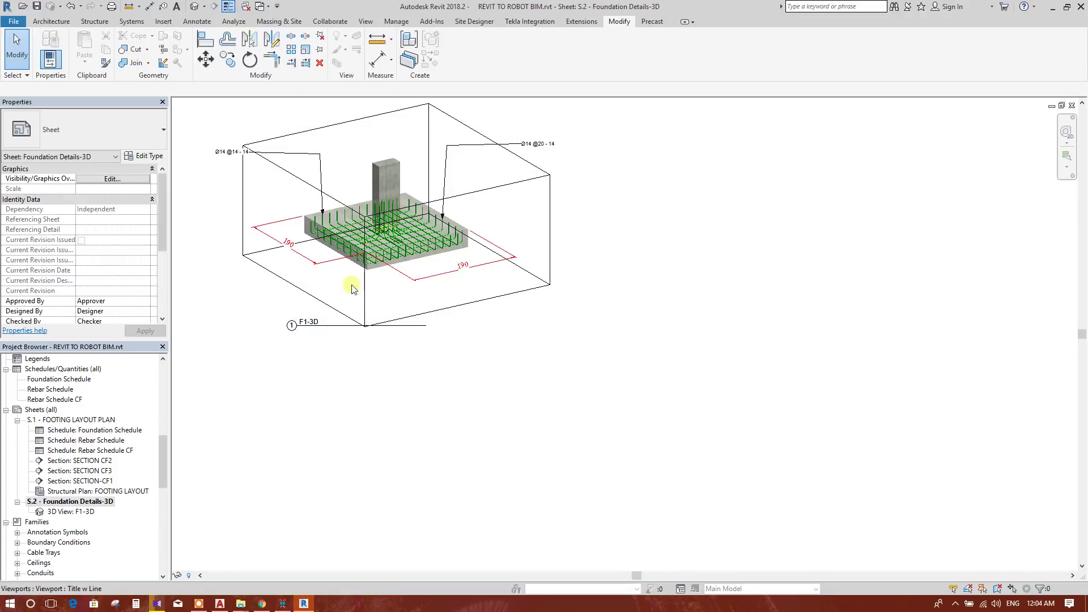
double_click(79, 511)
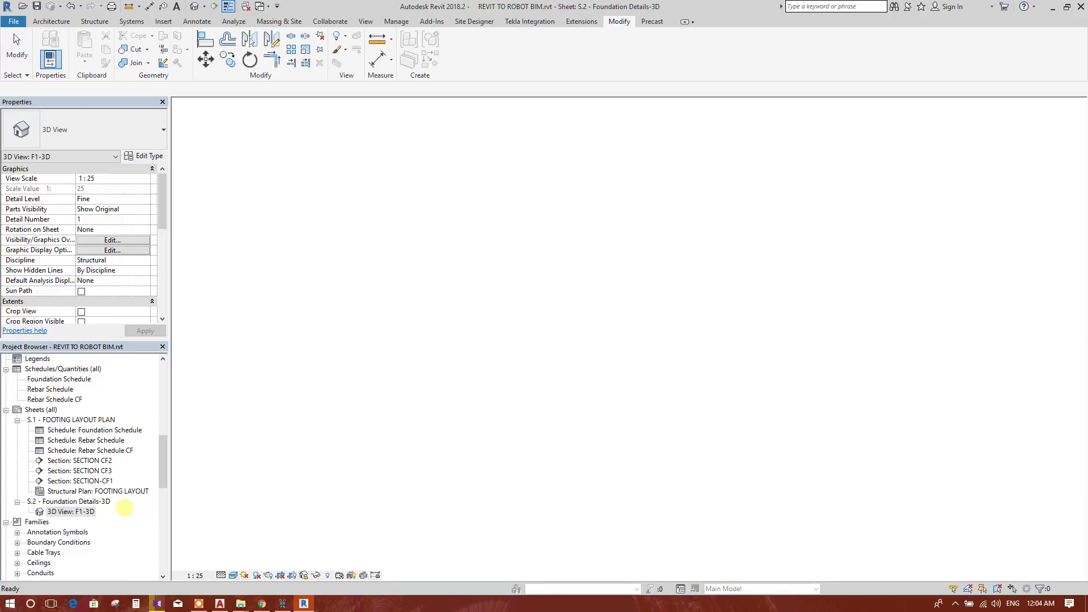
left_click(751, 247)
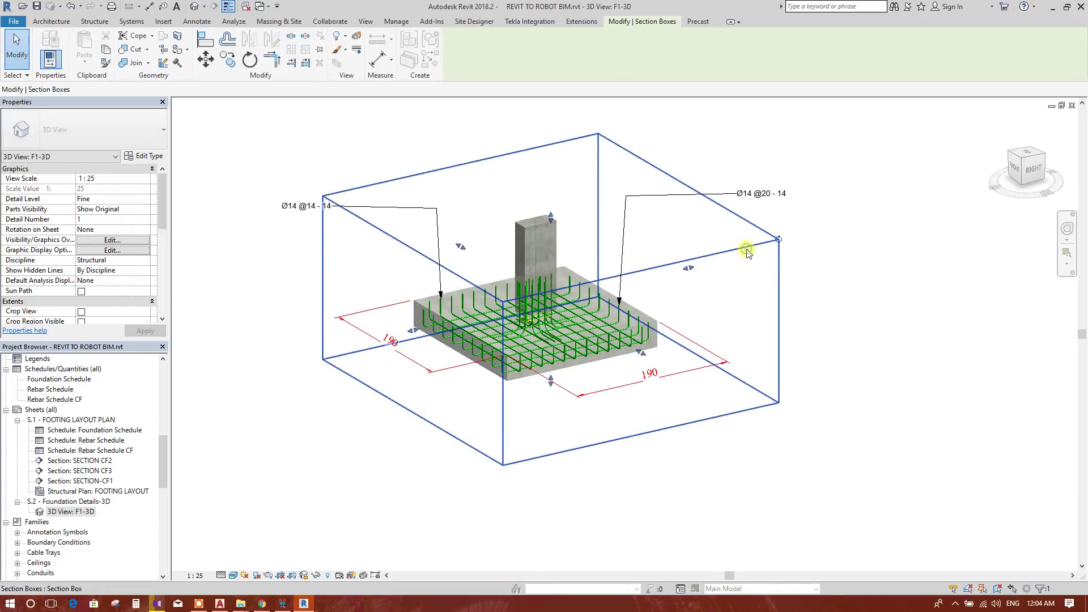
right_click(754, 253)
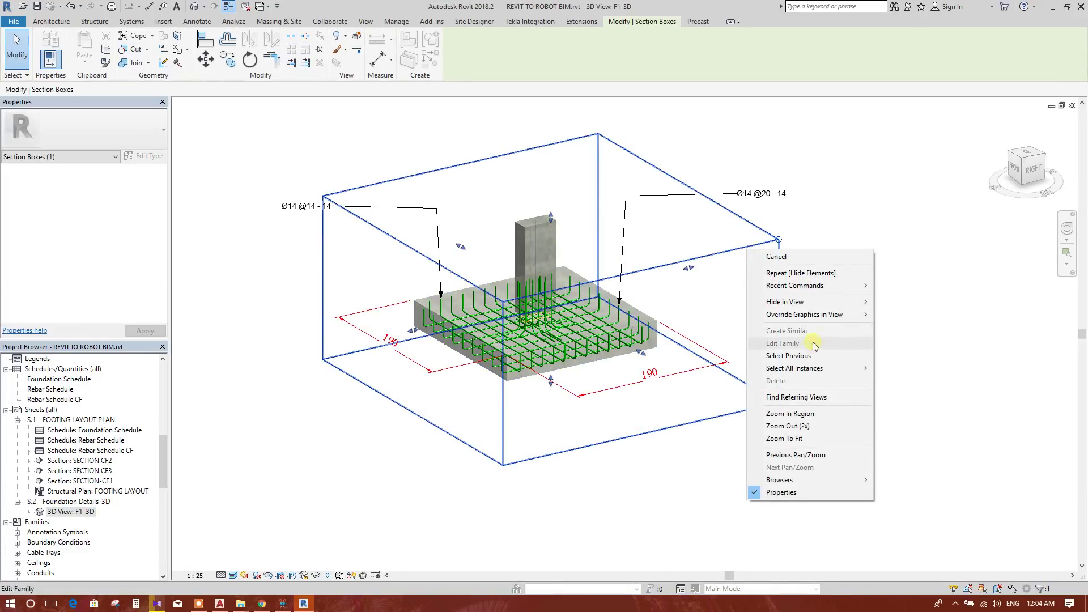
mouse_move(817, 306)
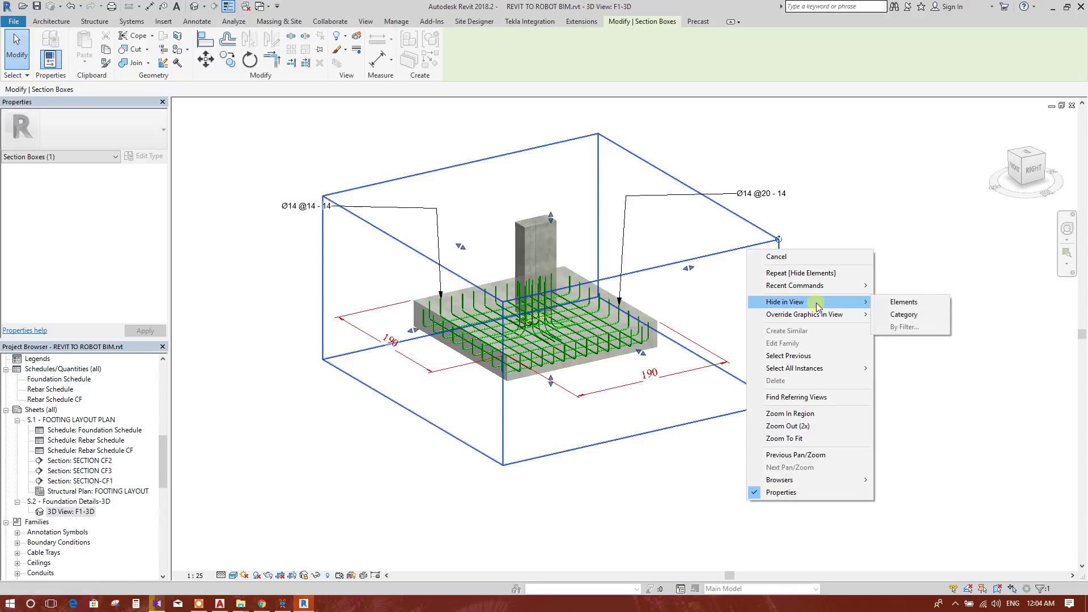
left_click(905, 301)
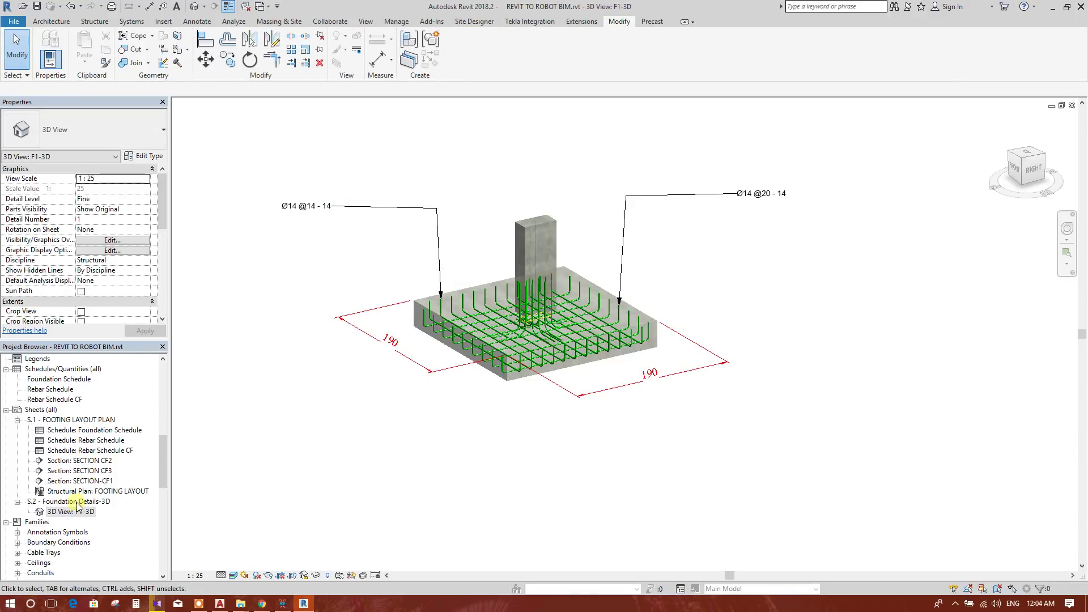
Step: Return to sheet S.2 and move the F1-3D view title up to just beneath the footing
double_click(69, 501)
scroll(440, 316, "down", 2)
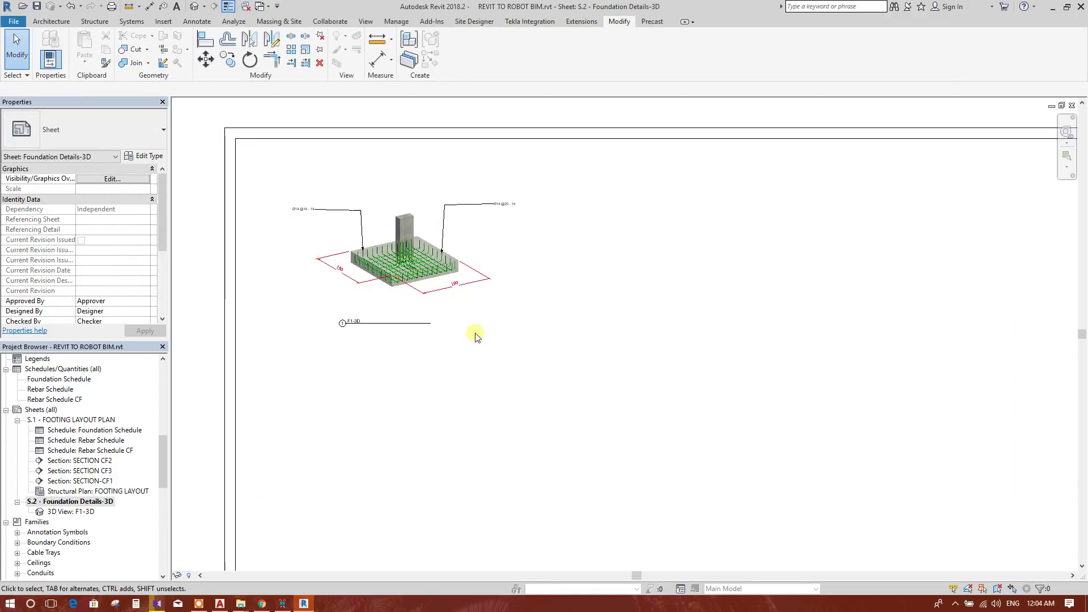
scroll(397, 310, "down", 1)
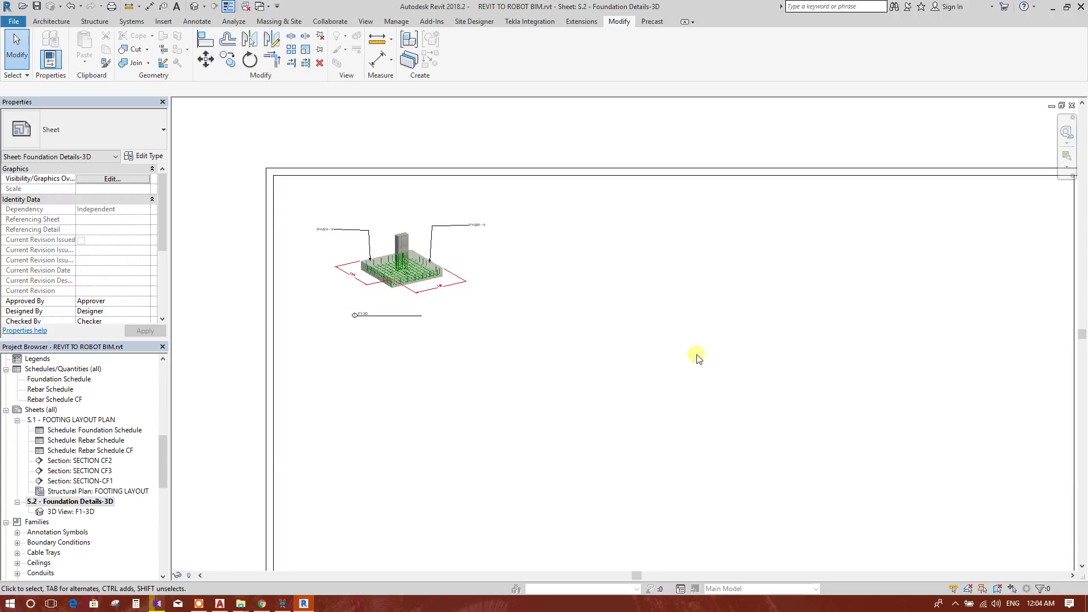
middle_click_drag(664, 349, 592, 292)
left_click(328, 266)
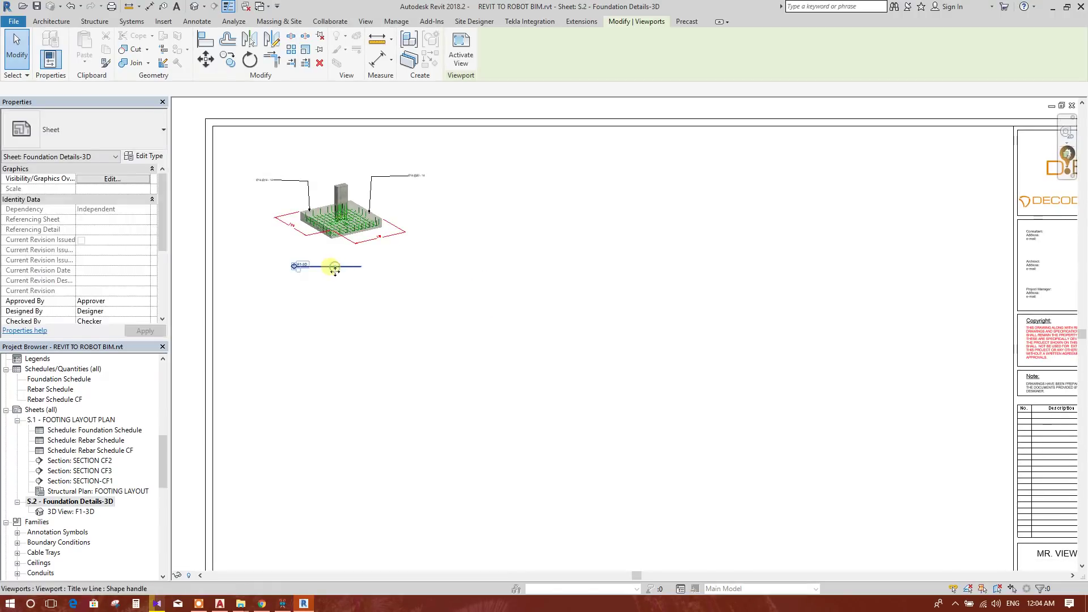
left_click_drag(327, 272, 334, 250)
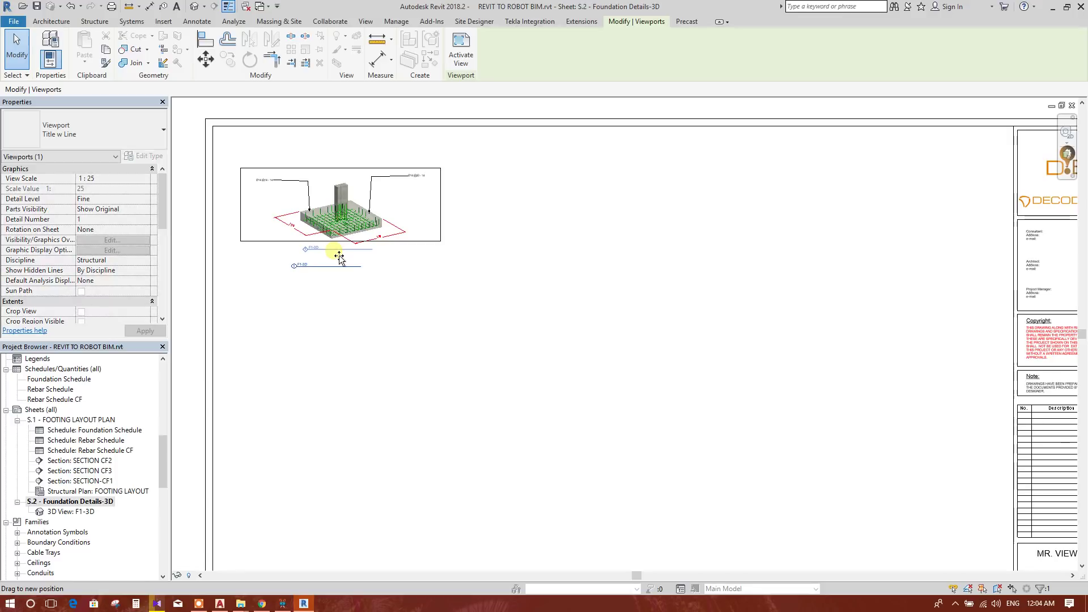
left_click(476, 284)
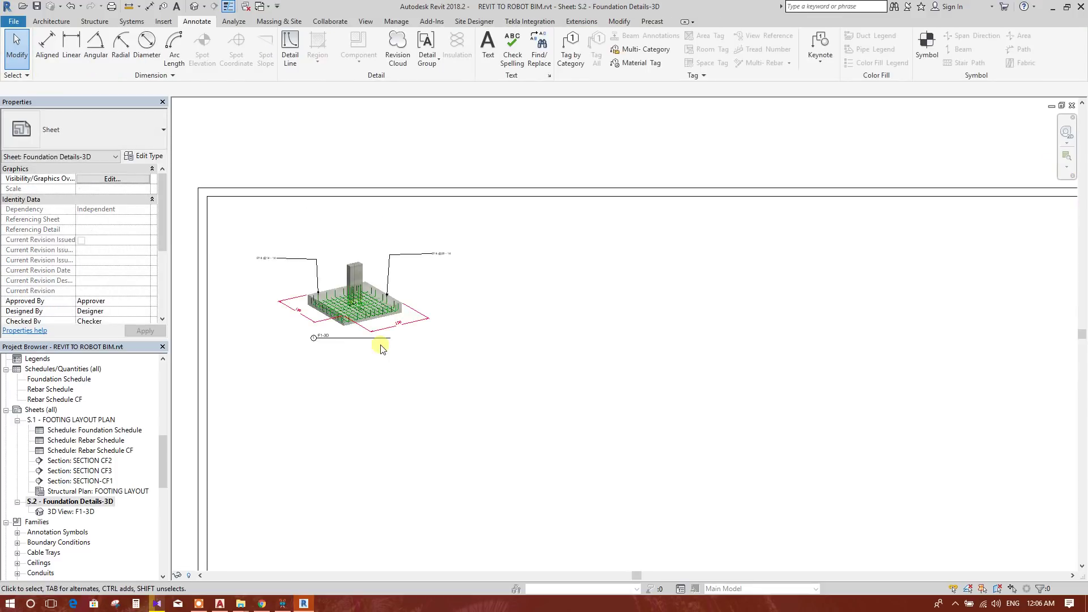
scroll(408, 317, "down", 2)
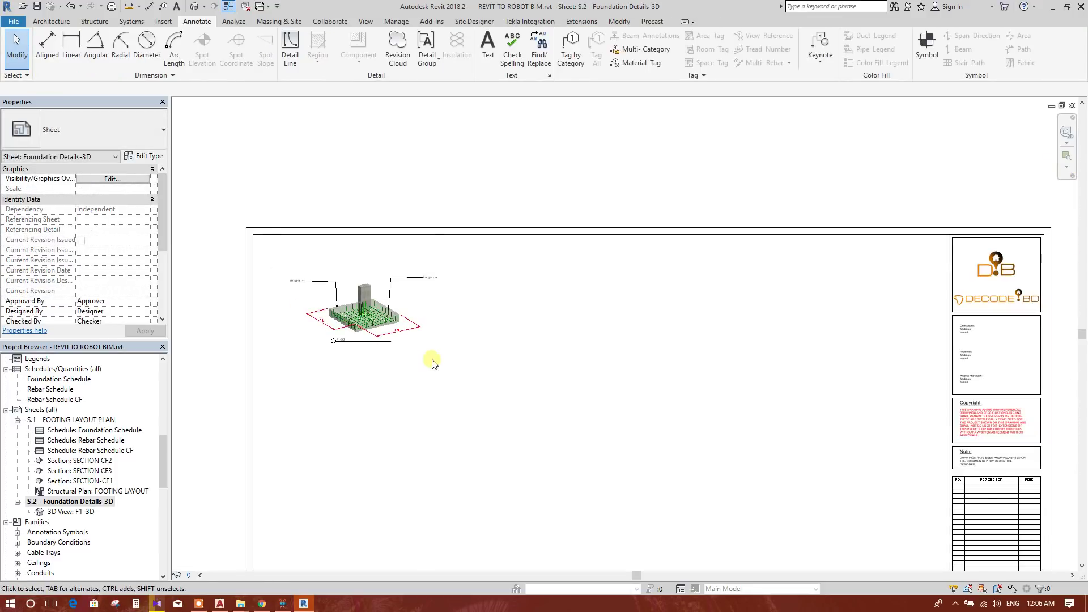
scroll(424, 311, "up", 3)
left_click(385, 297)
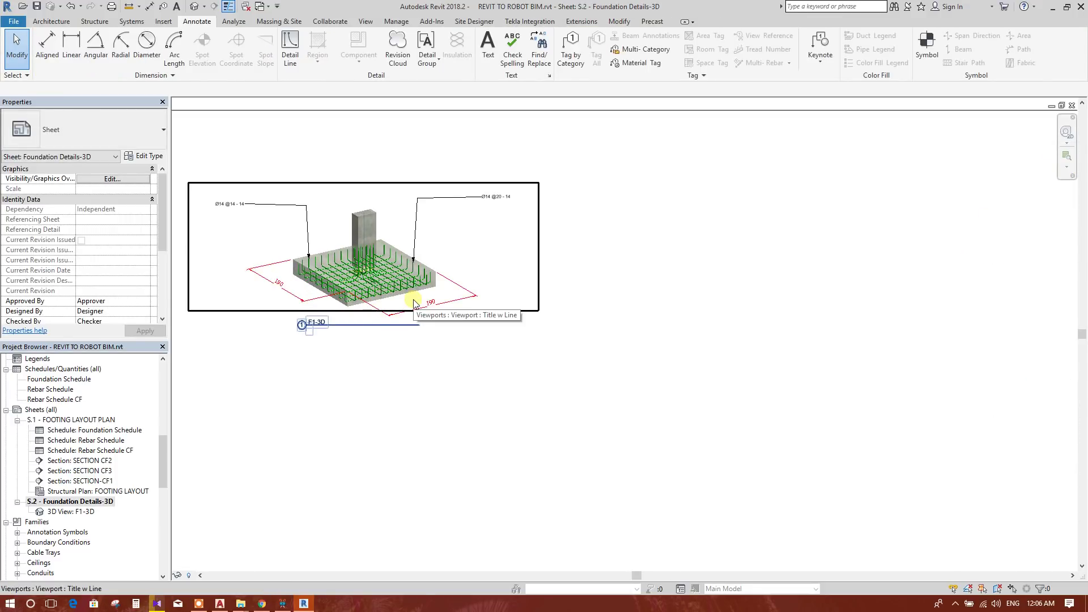
left_click(485, 328)
middle_click_drag(536, 351, 559, 352)
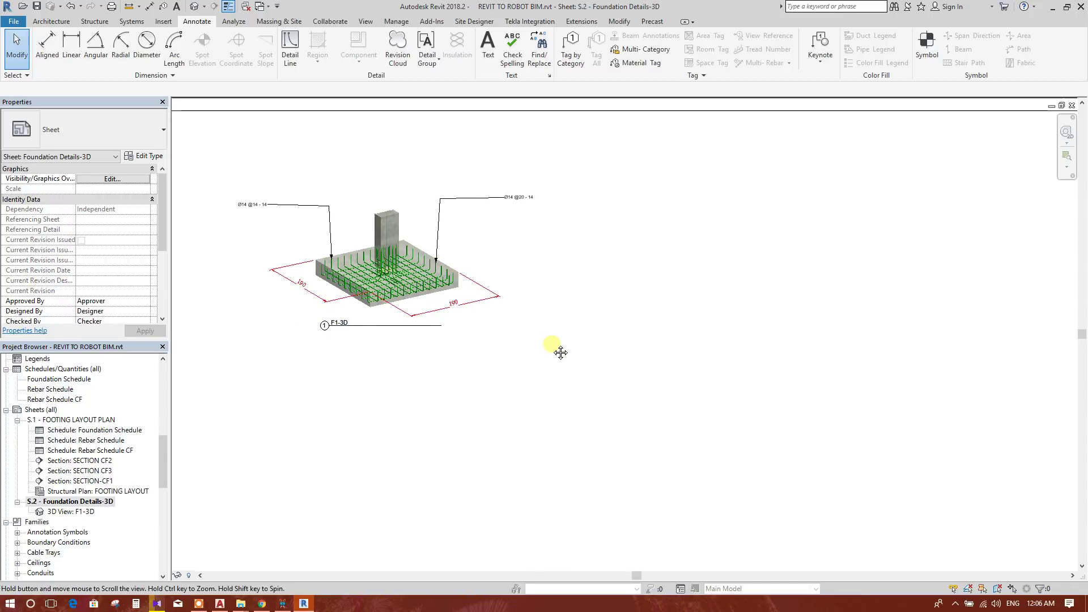
Step: Open the F1-3D view and place a spot elevation with a shouldered leader at the top right-hand corner of the footing
double_click(85, 512)
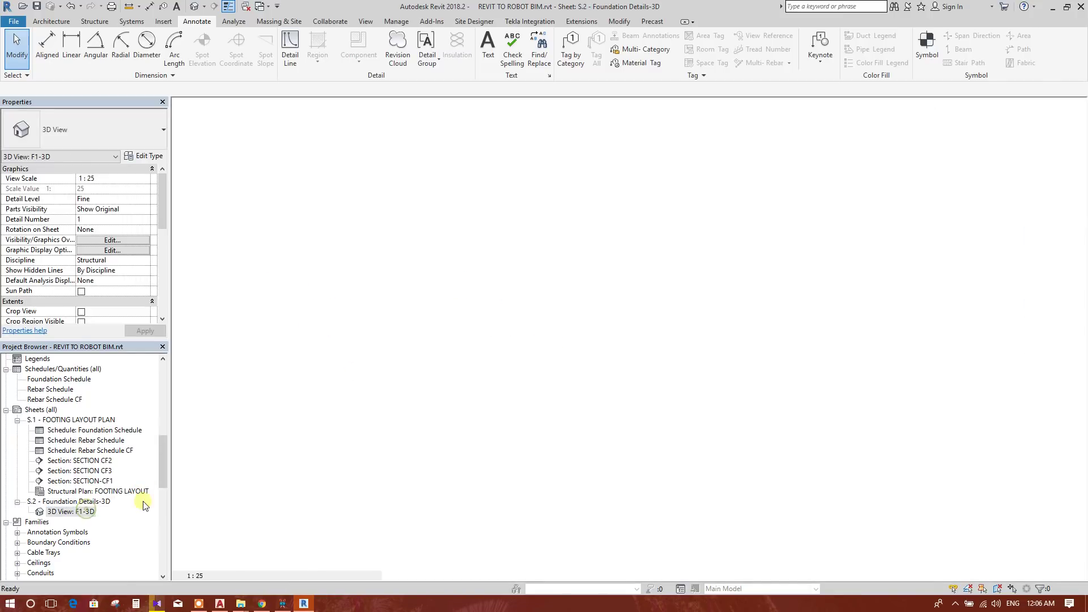
scroll(597, 289, "up", 2)
middle_click_drag(712, 458, 687, 528)
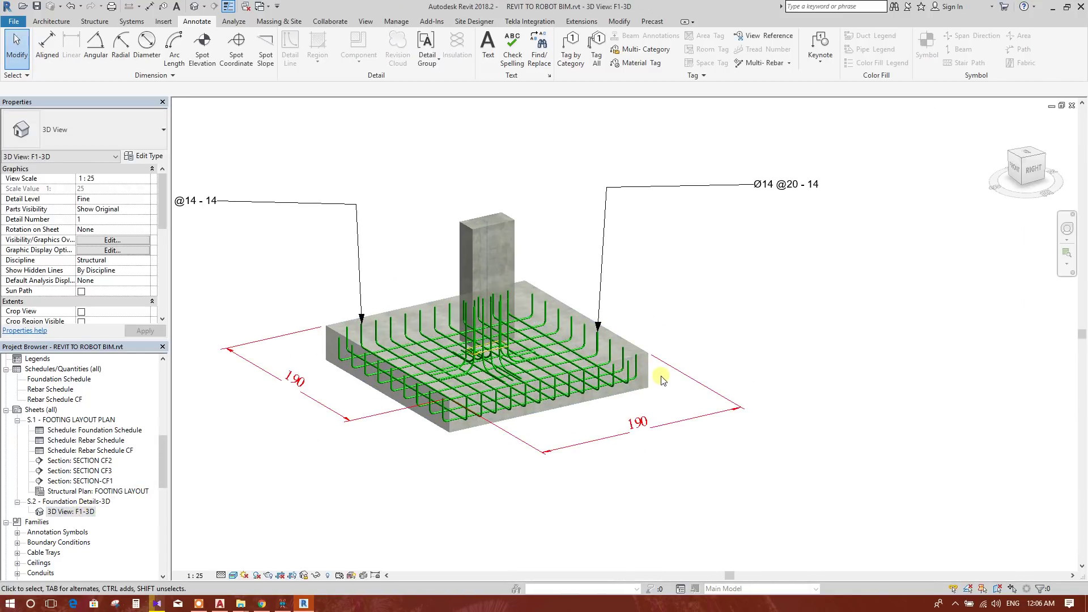
left_click(200, 45)
scroll(719, 364, "up", 3)
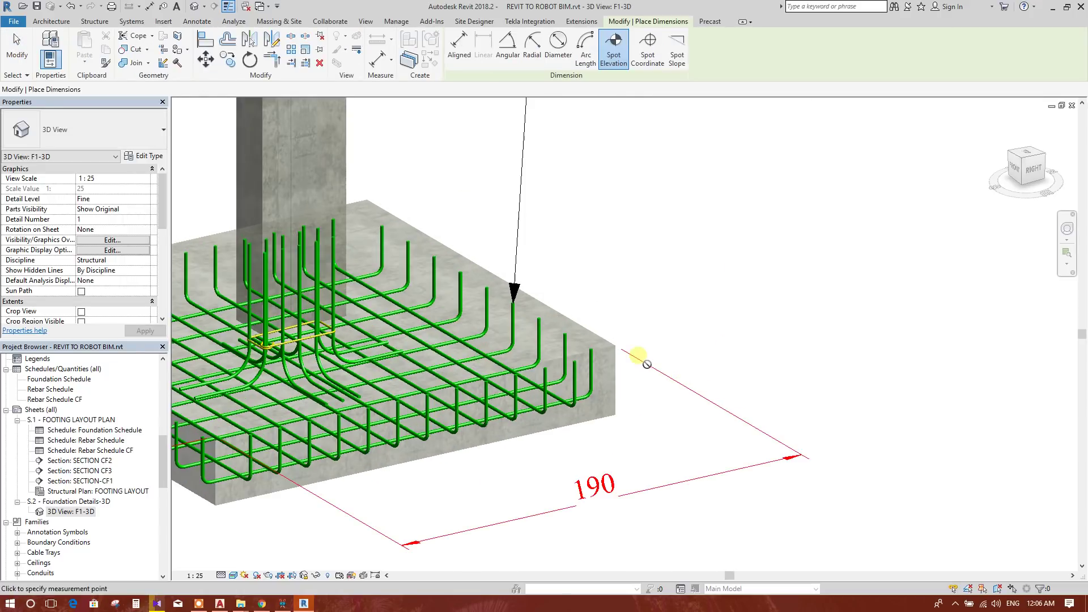
left_click(617, 345)
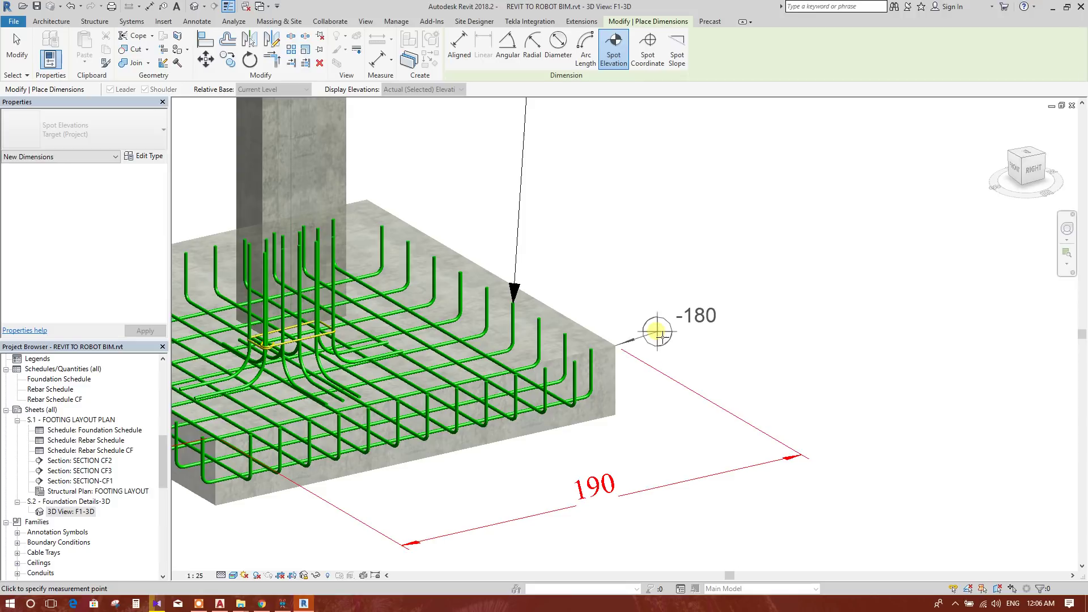
left_click(664, 318)
left_click(720, 317)
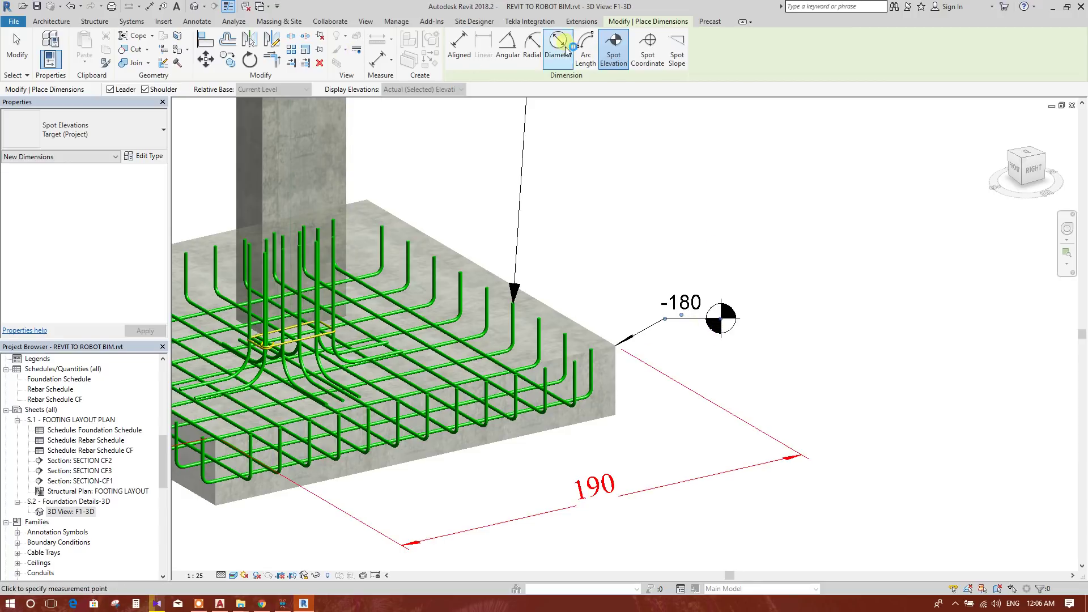
Step: Place a second spot elevation with a leader at the bottom of the same footing corner, beneath the first one
left_click(613, 50)
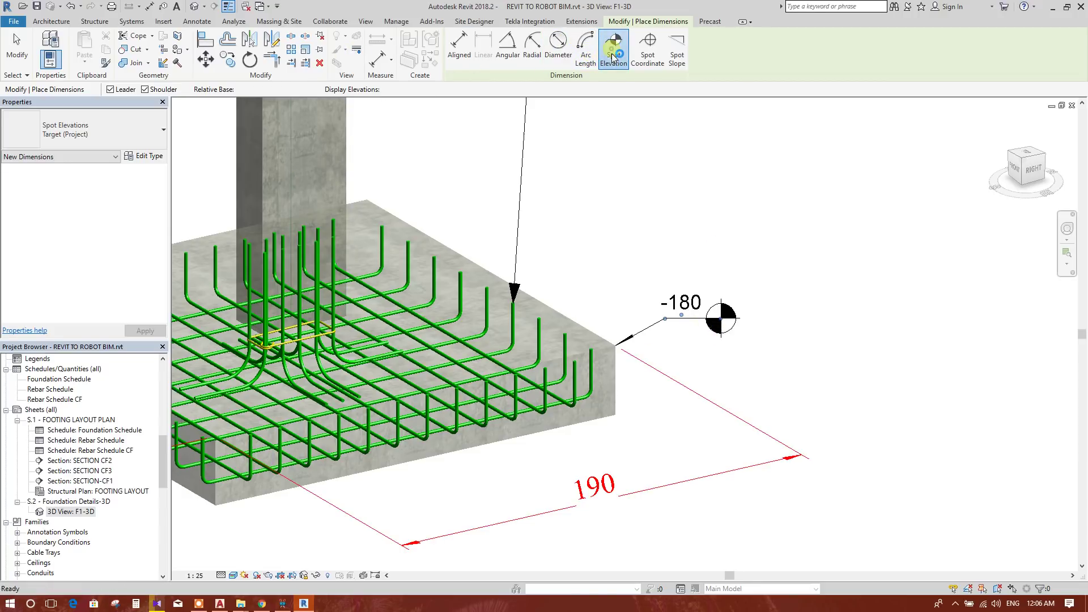
left_click(619, 412)
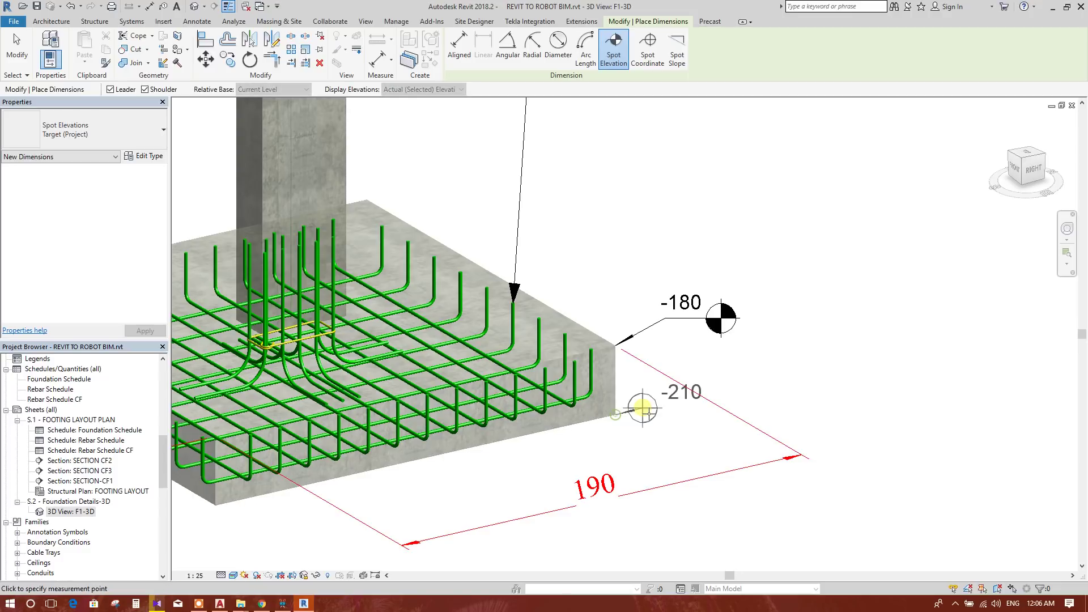
left_click(673, 381)
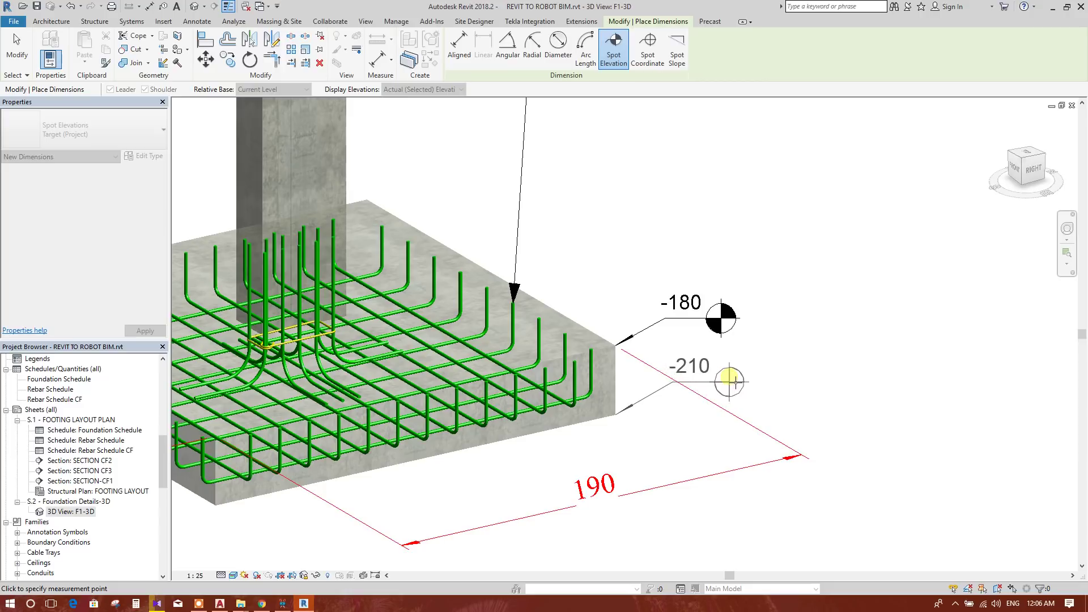
left_click(733, 381)
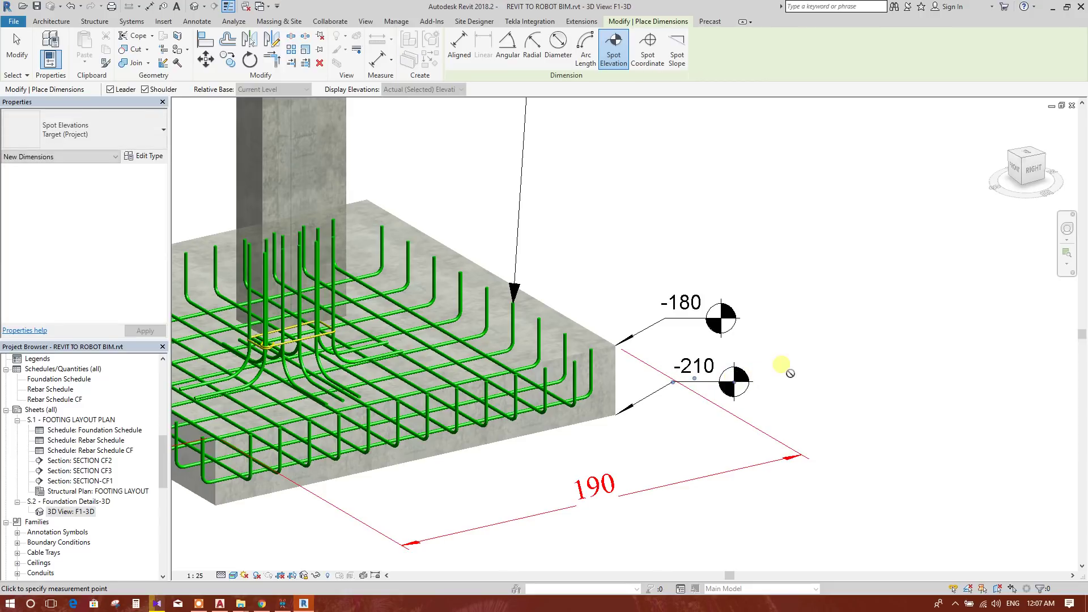
key("Escape")
key("Escape")
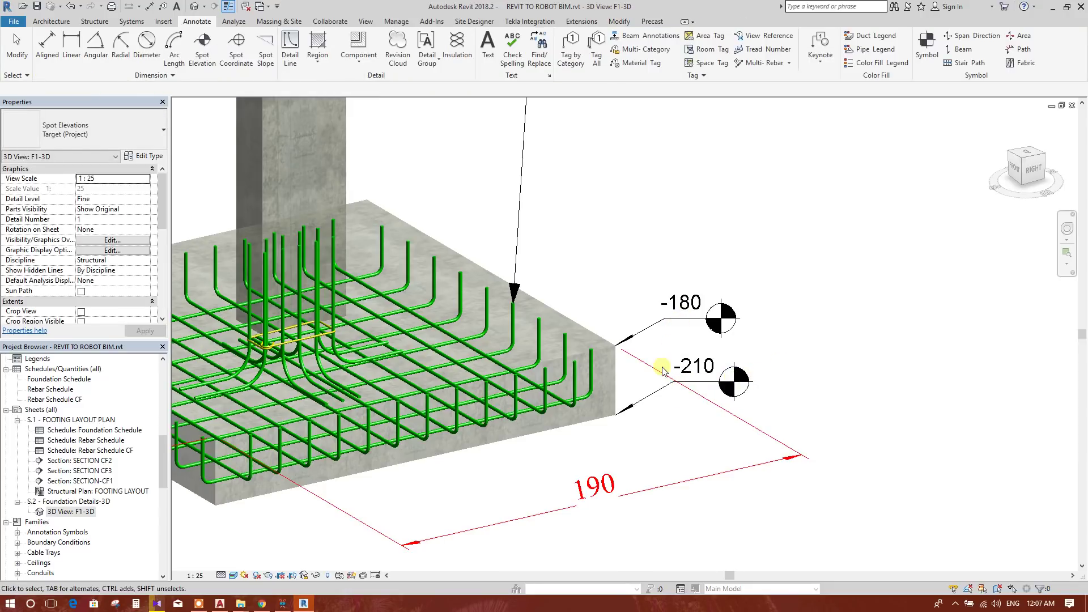
Step: Examine both spot elevations at the footing corner and how they sit against the neighbouring dimension
scroll(667, 425, "down", 2)
scroll(639, 369, "up", 2)
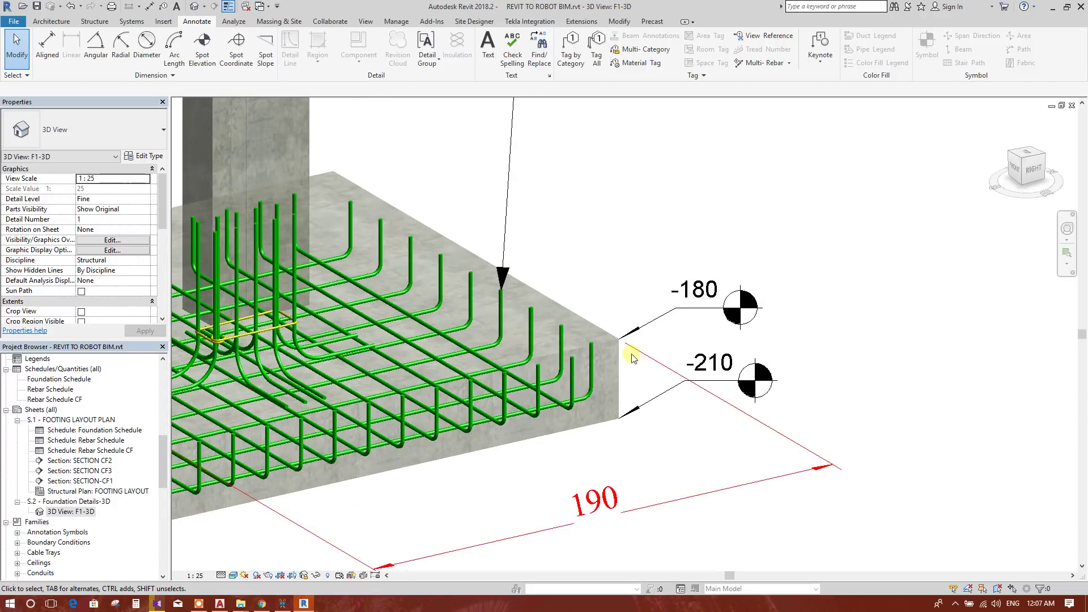
scroll(633, 357, "down", 1)
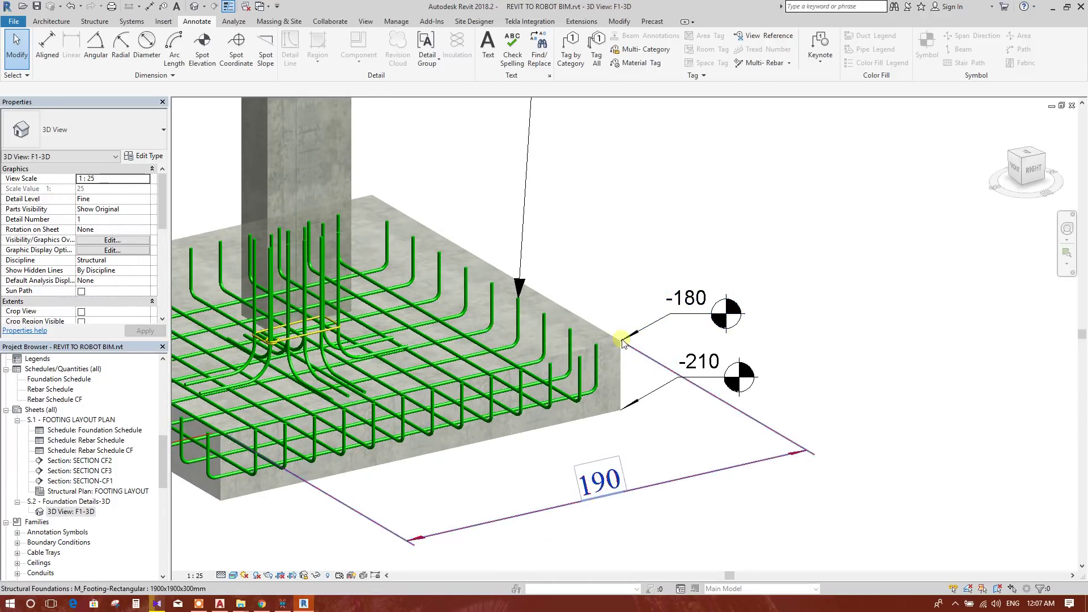
scroll(680, 374, "down", 1)
scroll(722, 419, "down", 2)
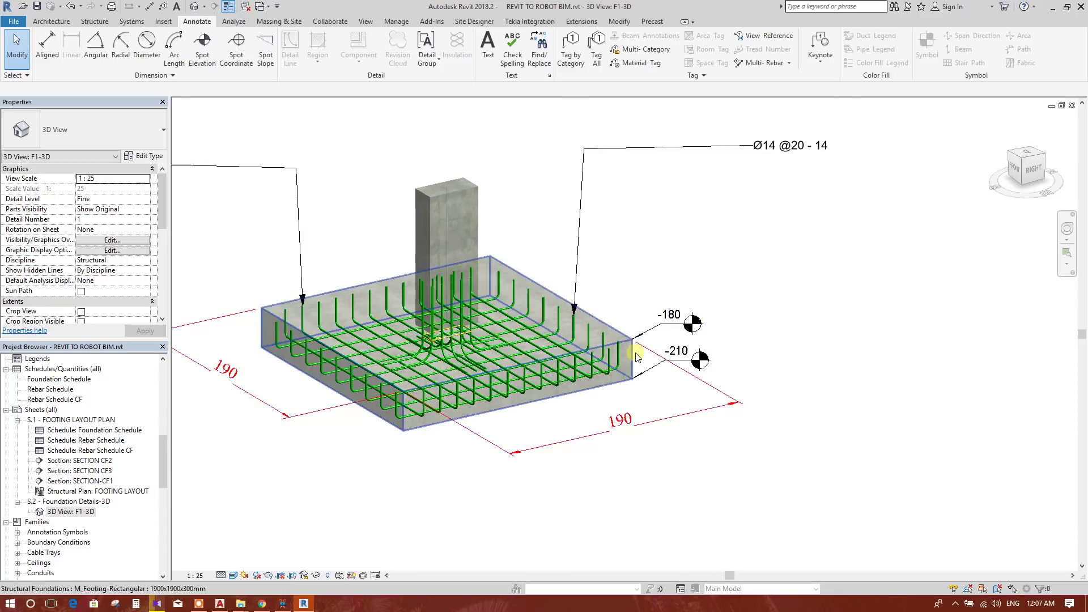
scroll(708, 289, "up", 3)
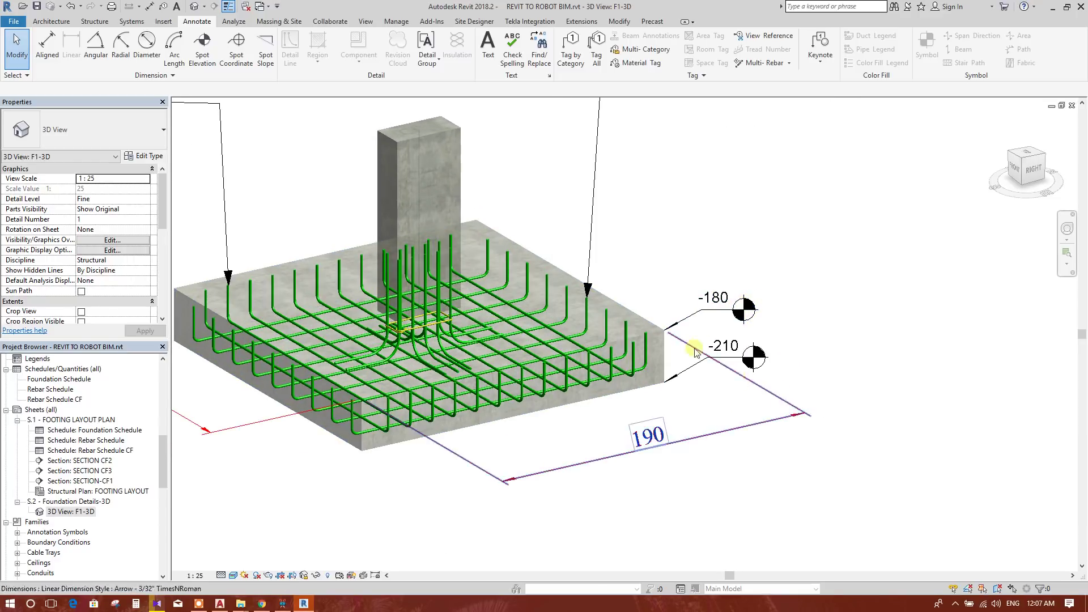
scroll(589, 218, "down", 3)
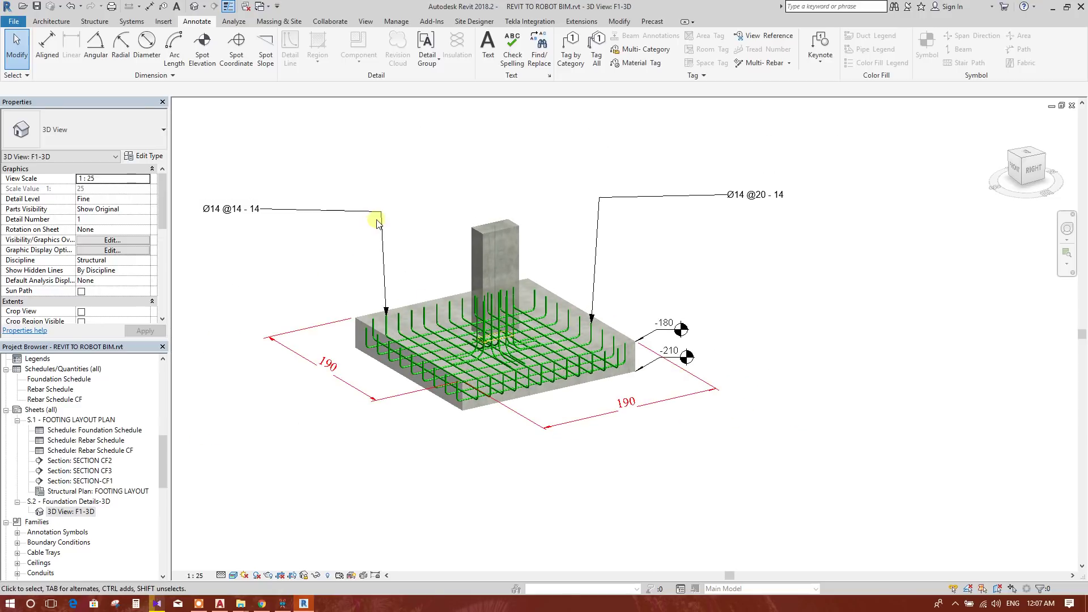
left_click(378, 221)
scroll(381, 215, "up", 3)
left_click_drag(392, 275, 392, 320)
middle_click_drag(393, 263, 533, 293)
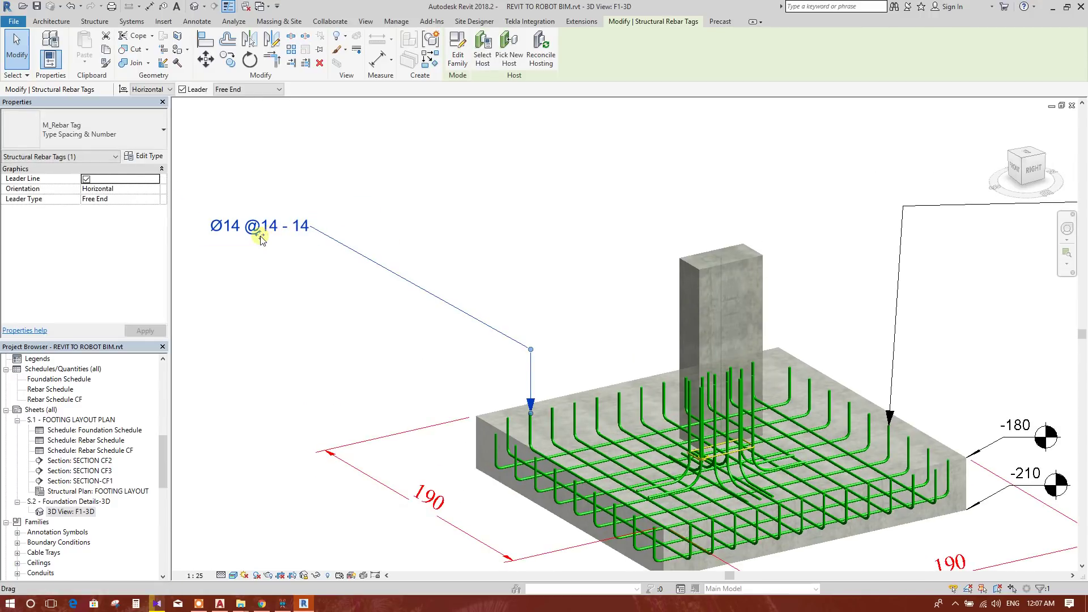
left_click_drag(264, 242, 454, 346)
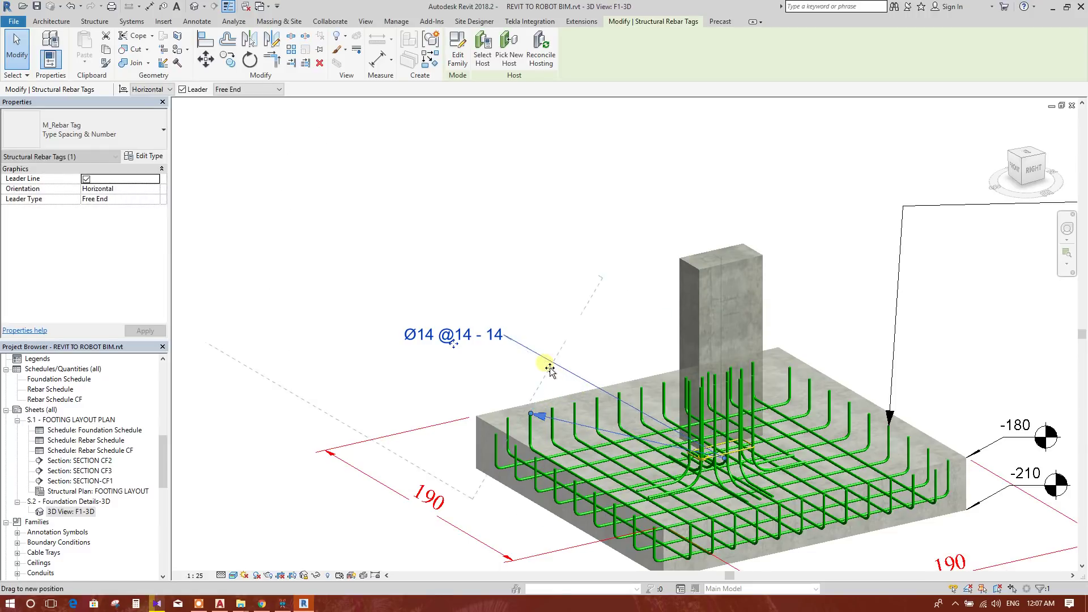
left_click_drag(539, 366, 535, 358)
left_click(569, 325)
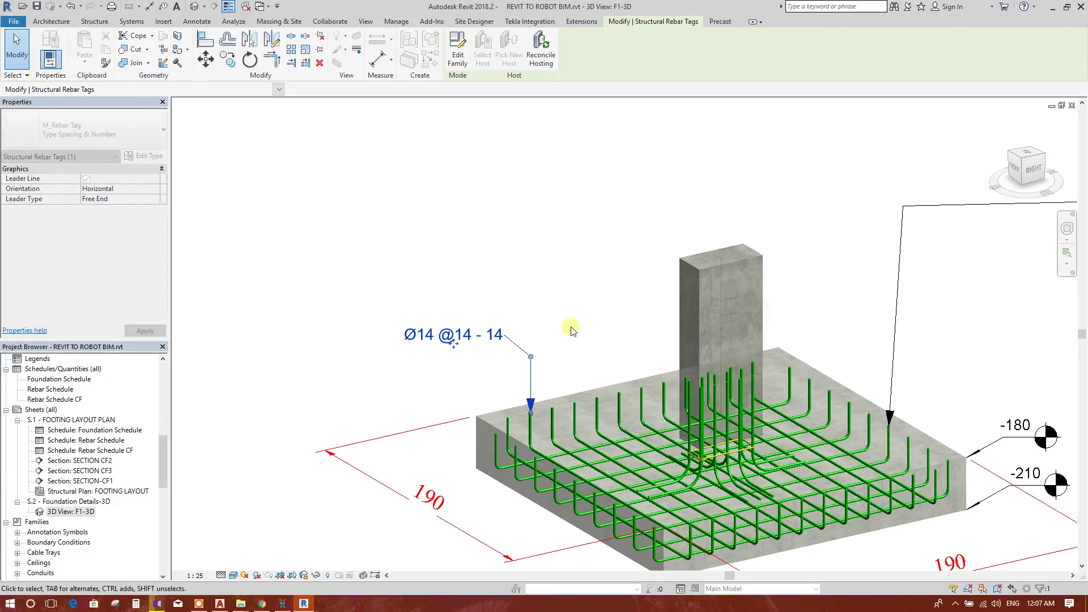
scroll(466, 314, "down", 2)
middle_click_drag(531, 299, 476, 280)
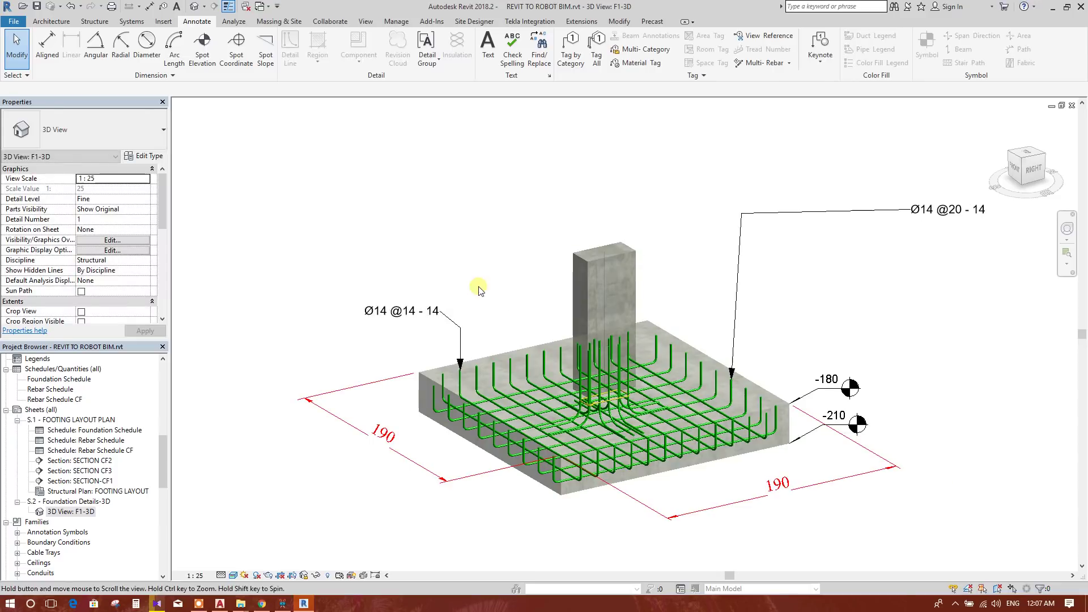
left_click(448, 482)
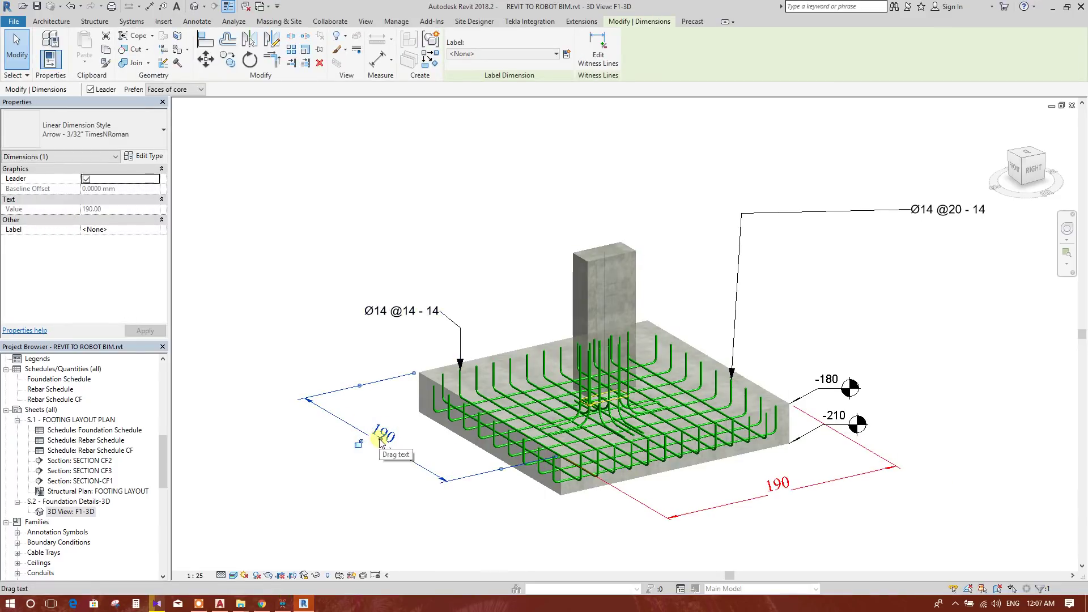
left_click_drag(400, 433, 409, 428)
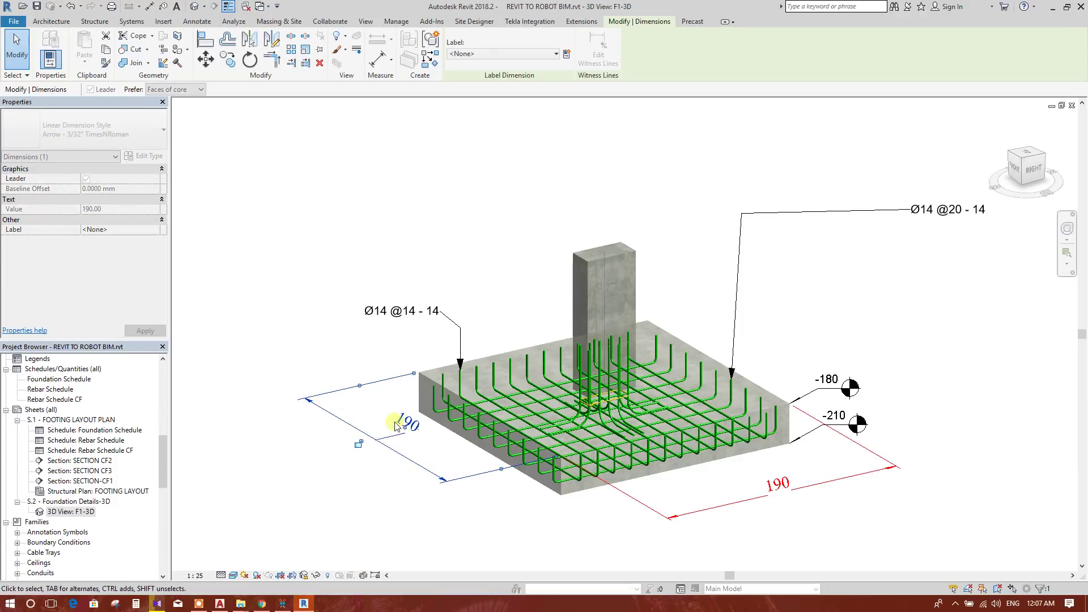
left_click(74, 8)
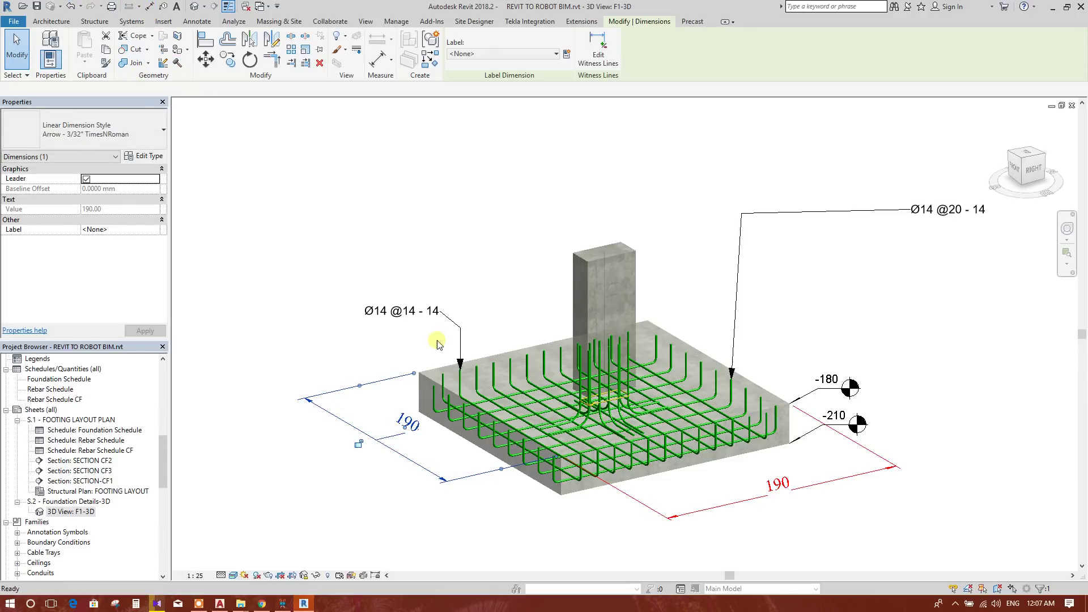
left_click(447, 483)
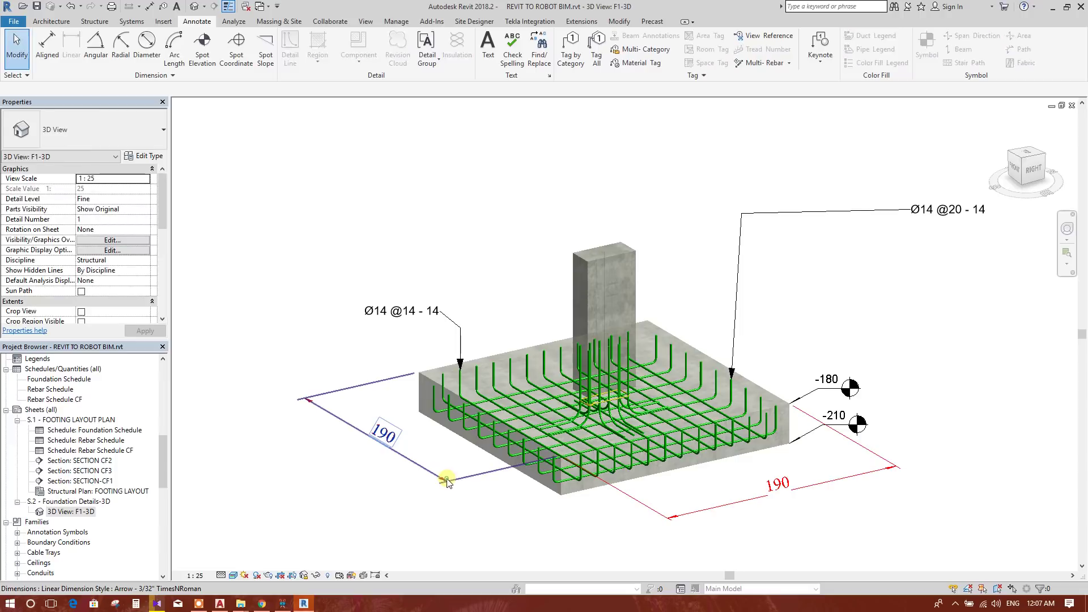
scroll(447, 483, "up", 3)
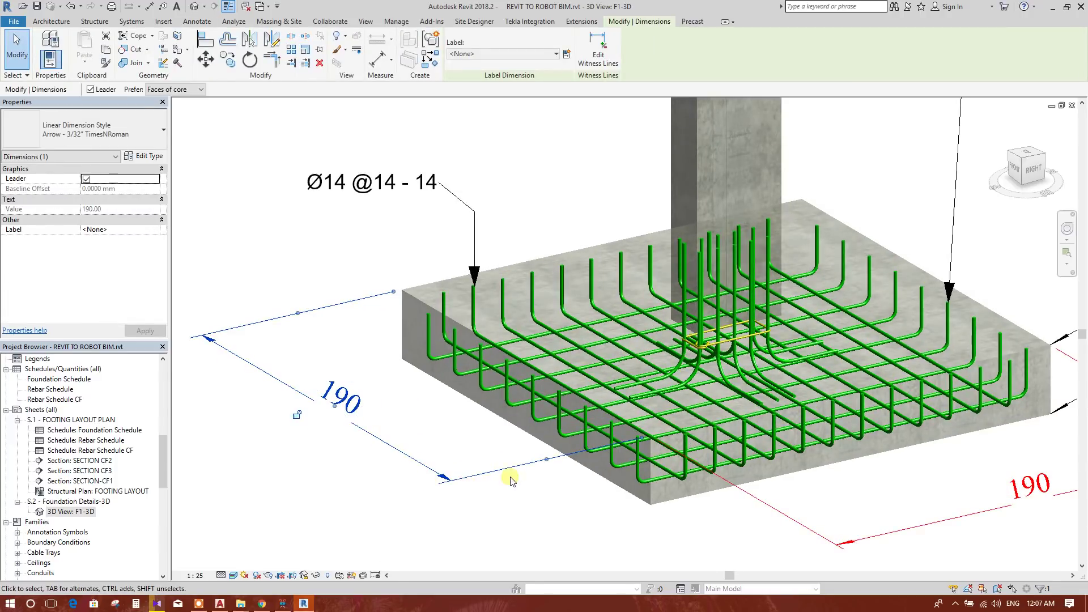
left_click_drag(567, 453, 595, 451)
left_click(70, 6)
Step: Move the dimension line along the footing's left side inward, close to the footing edge
scroll(278, 317, "down", 2)
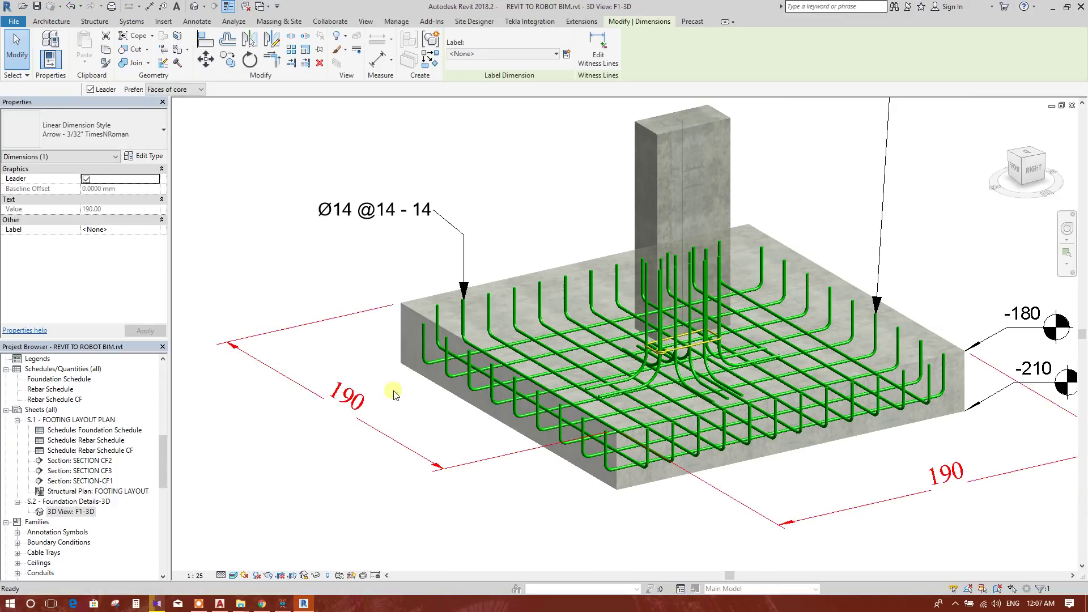
left_click(462, 468)
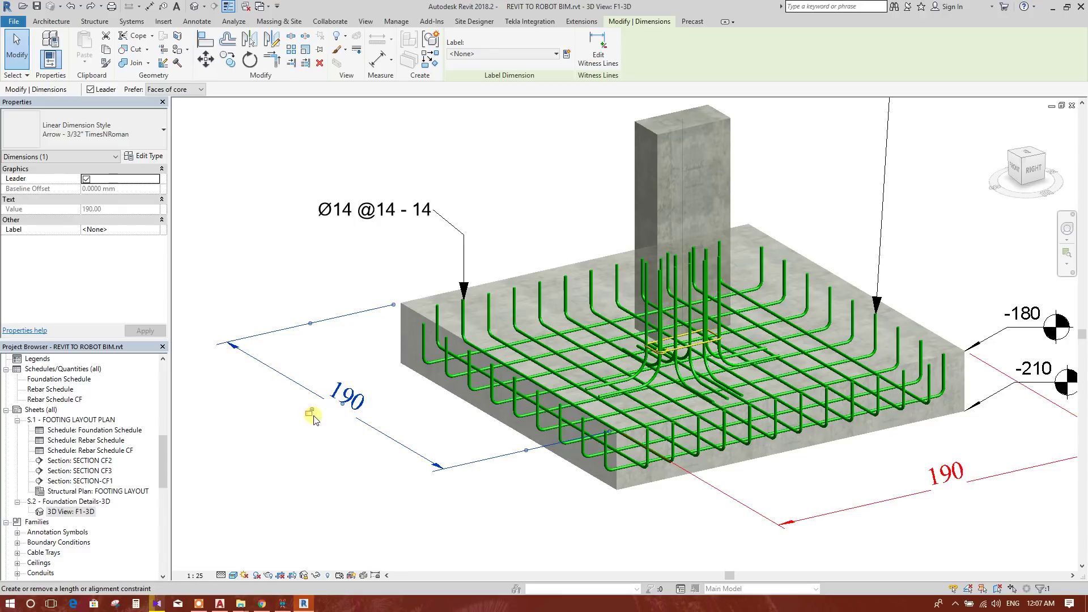
left_click_drag(445, 475, 552, 447)
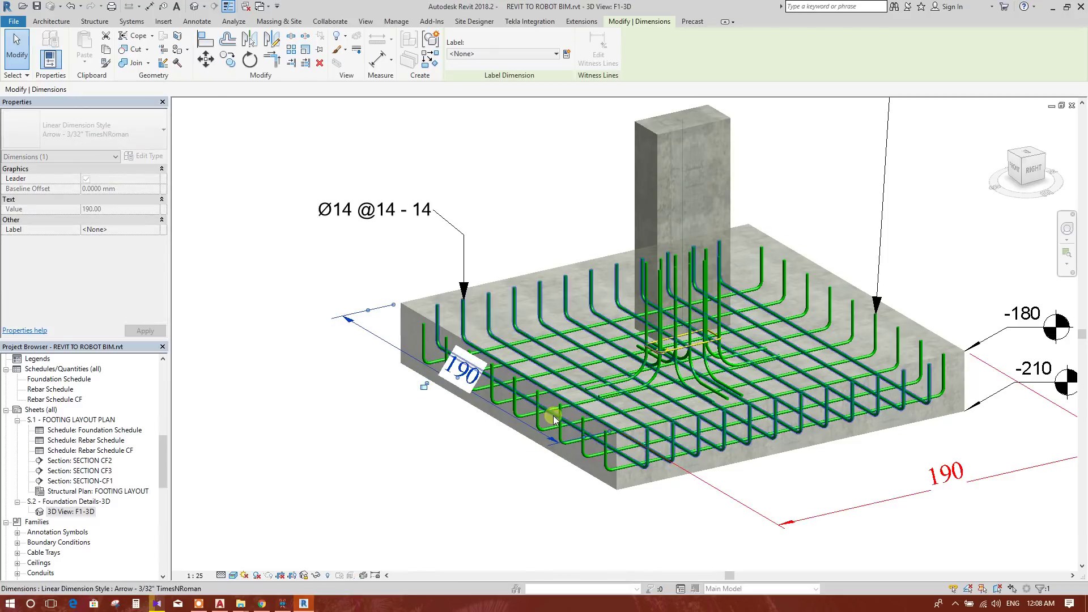
left_click(493, 444)
scroll(480, 461, "down", 2)
scroll(487, 456, "down", 1)
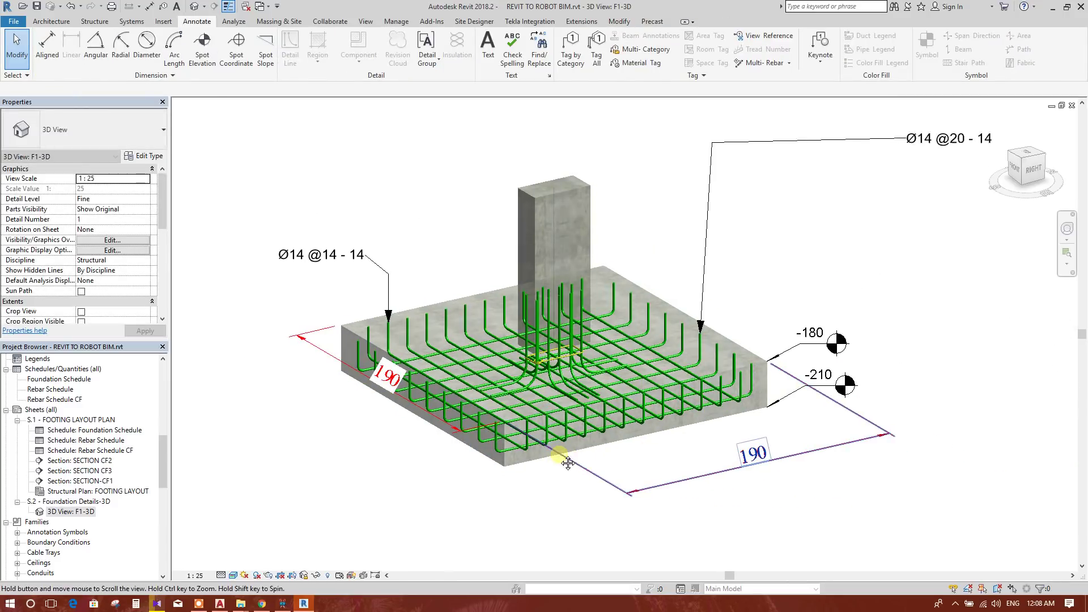
Step: Move the dimension line along the footing's right-hand front side inward, leaving a small gap beside the footing's bottom edge
scroll(595, 450, "up", 1)
left_click(729, 462)
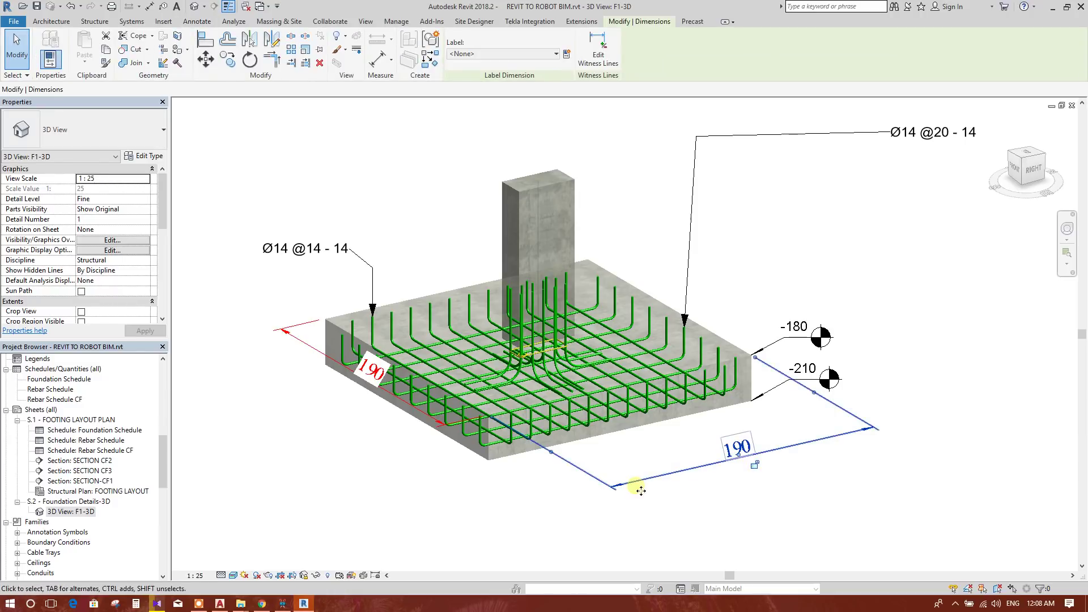
mouse_move(694, 462)
left_mouse_down()
mouse_move(607, 425)
mouse_move(621, 438)
left_mouse_up()
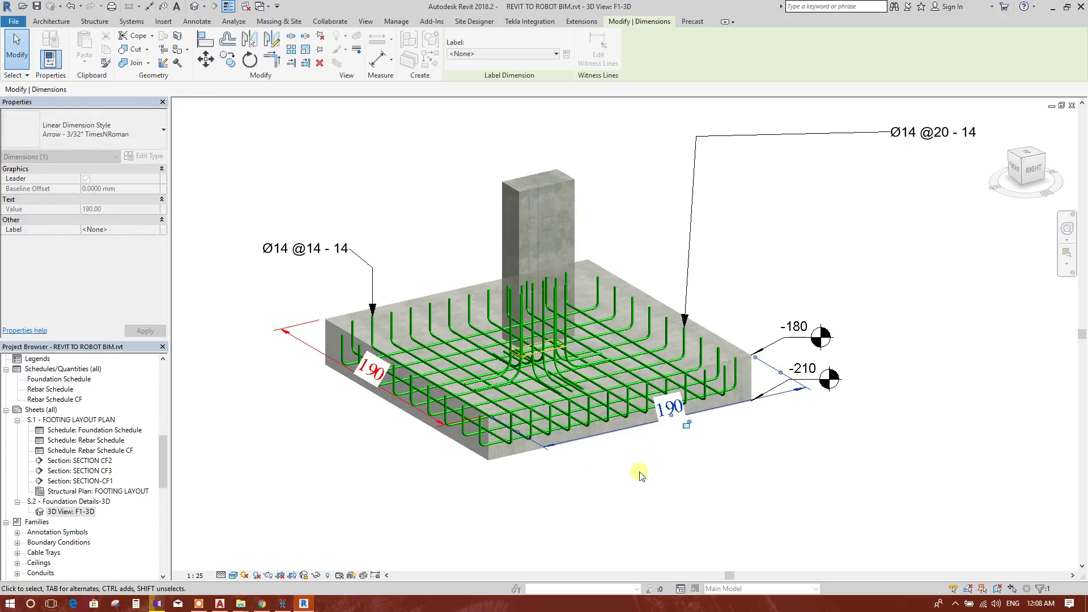
left_click(658, 476)
scroll(708, 453, "up", 3)
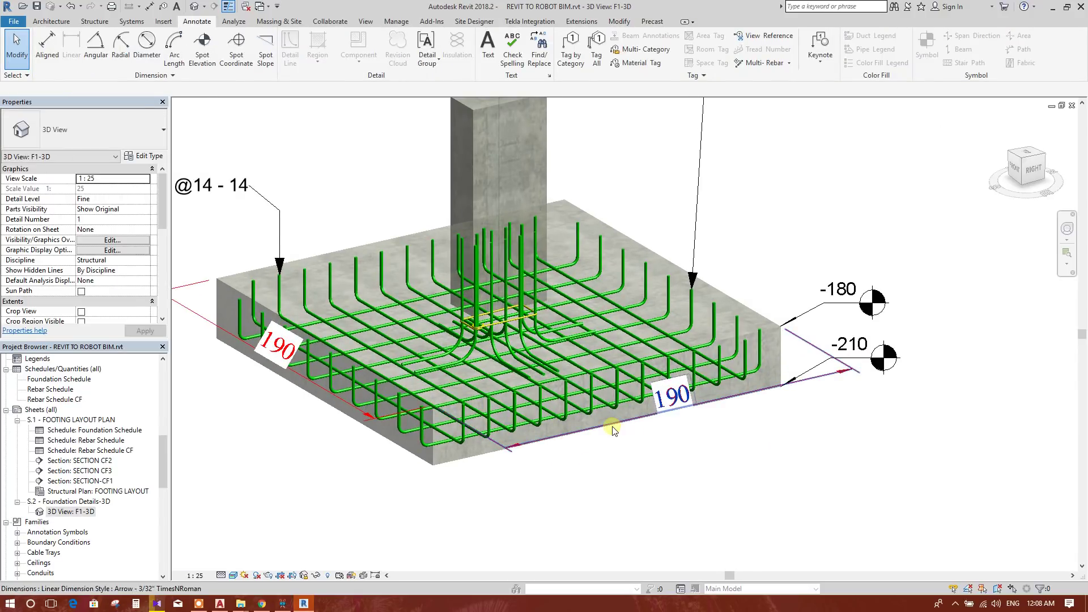
left_click(626, 430)
left_click_drag(632, 417, 713, 461)
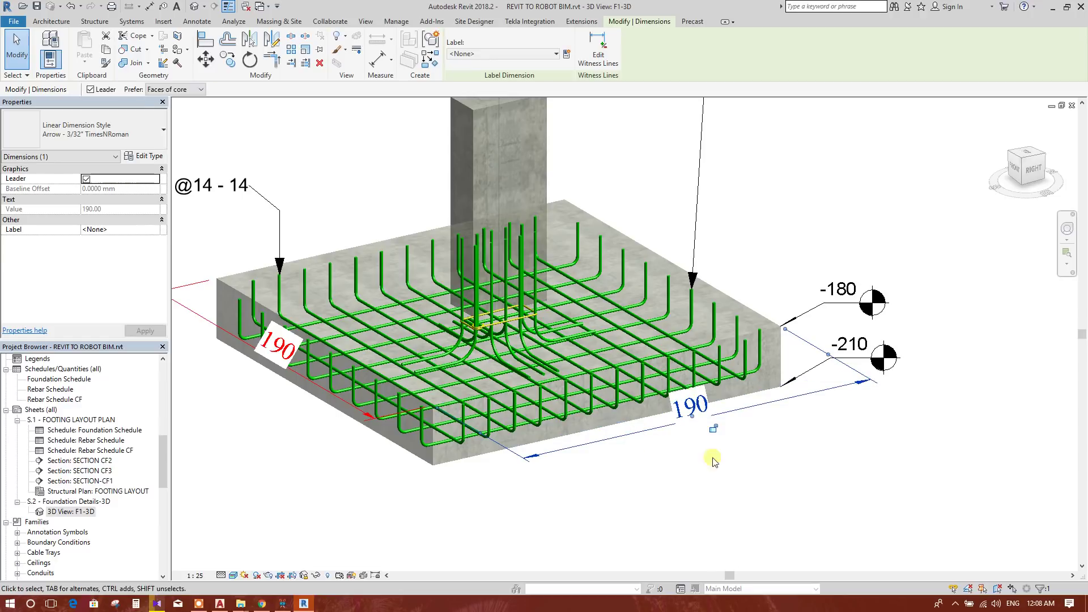
Step: Move the dimension lines along the footing's left and right-hand front sides slightly outward, clear of the concrete edges
left_click(666, 443)
left_click(655, 434)
left_click_drag(661, 443, 661, 445)
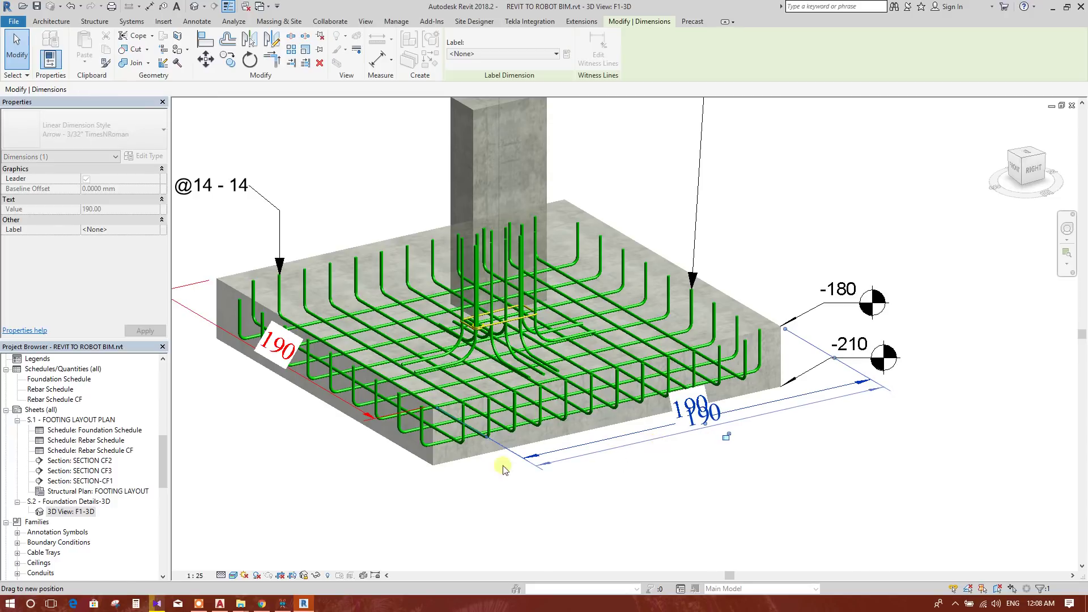
left_click(340, 399)
mouse_move(356, 409)
left_mouse_down()
mouse_move(320, 413)
mouse_move(318, 428)
left_mouse_up()
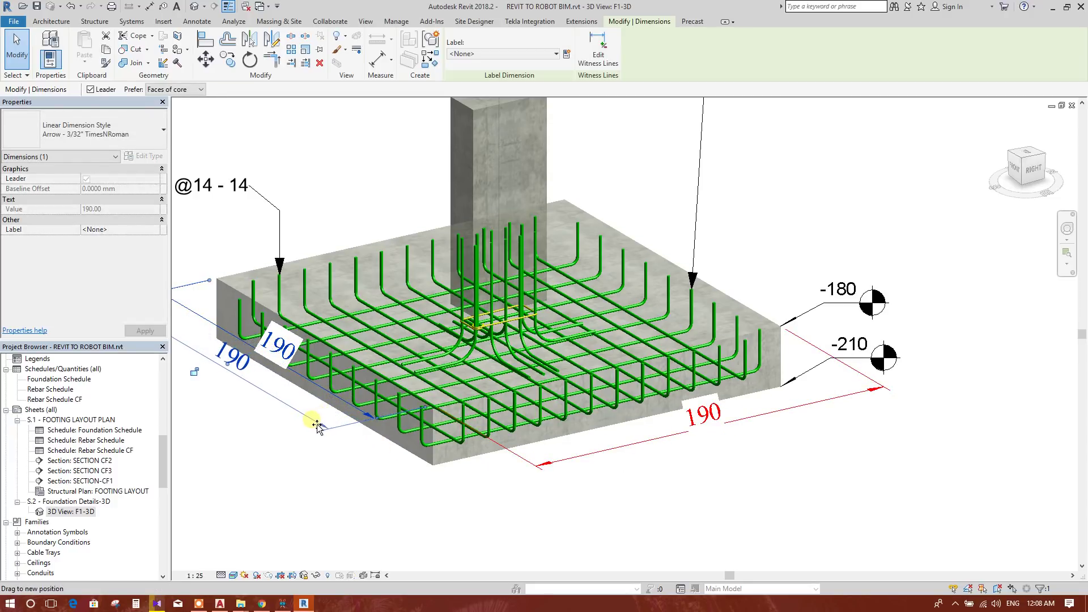
left_click(388, 466)
scroll(572, 469, "down", 3)
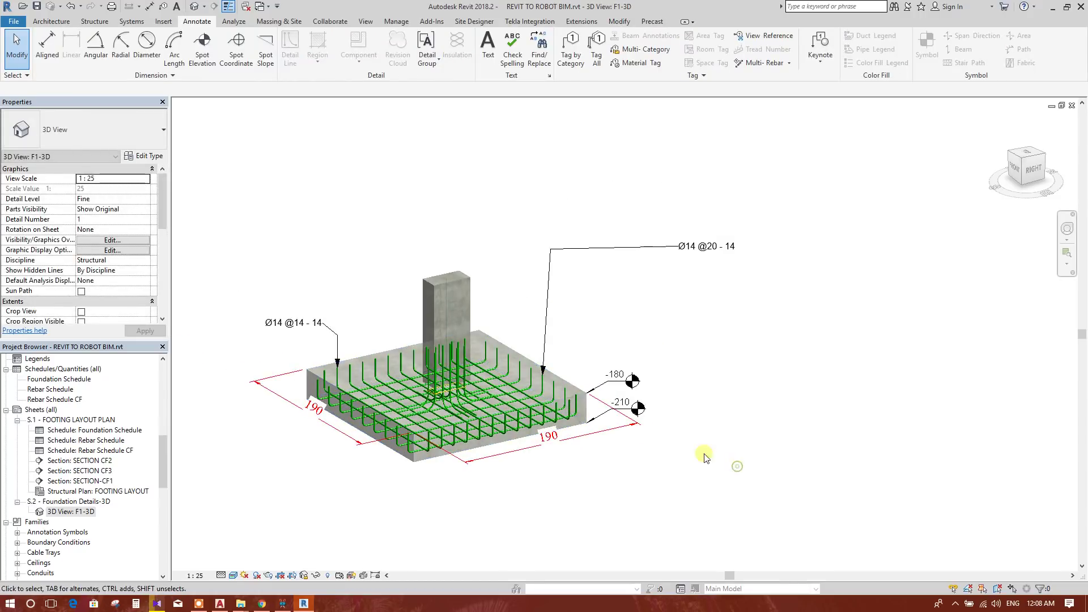
scroll(628, 433, "up", 4)
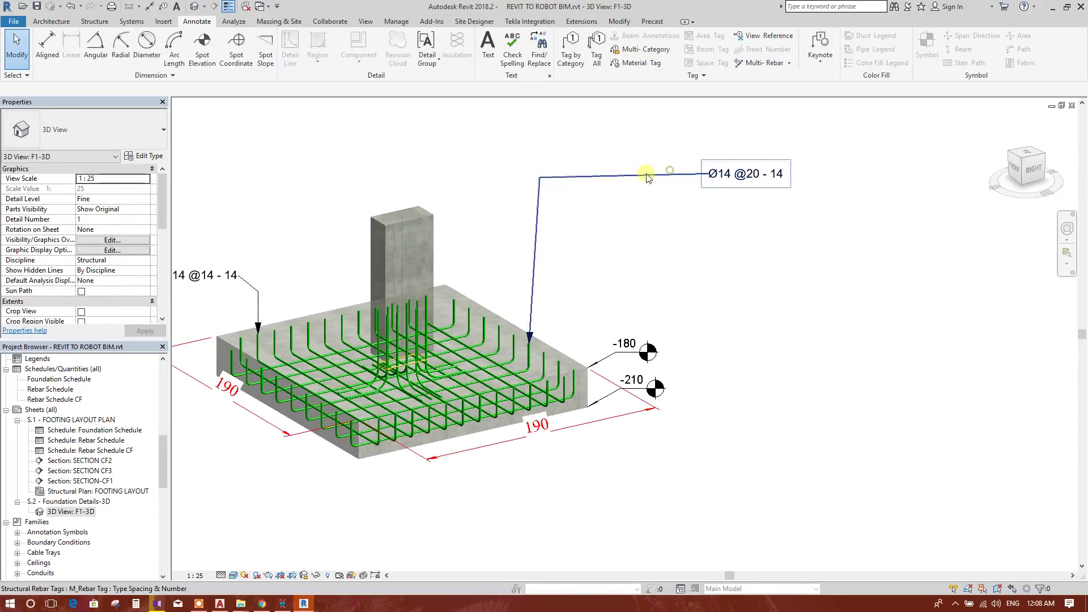
left_click(614, 176)
left_click_drag(697, 178, 626, 290)
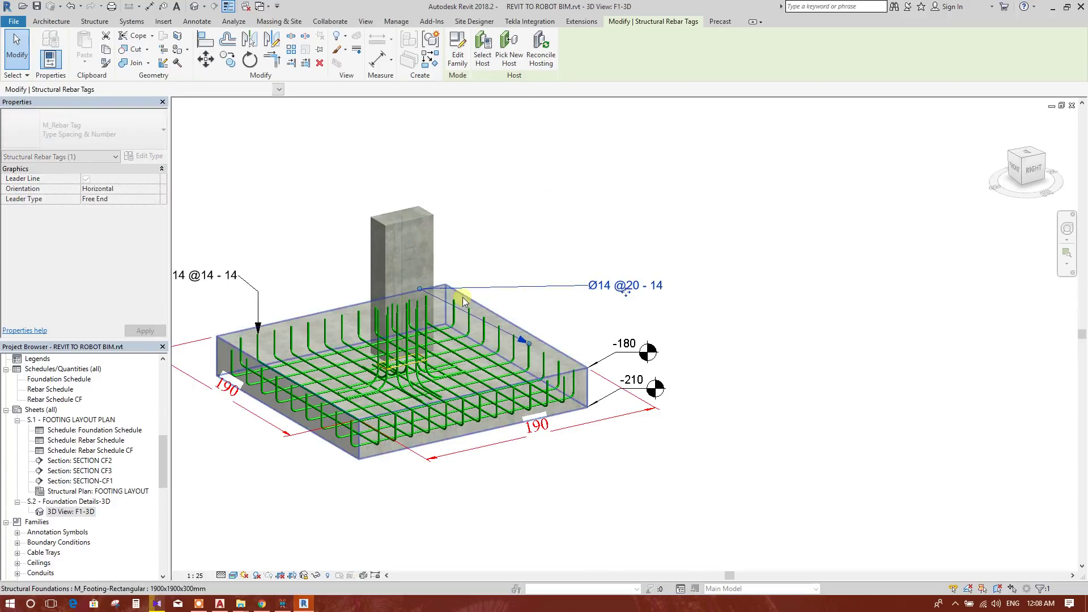
left_click_drag(457, 296, 421, 292)
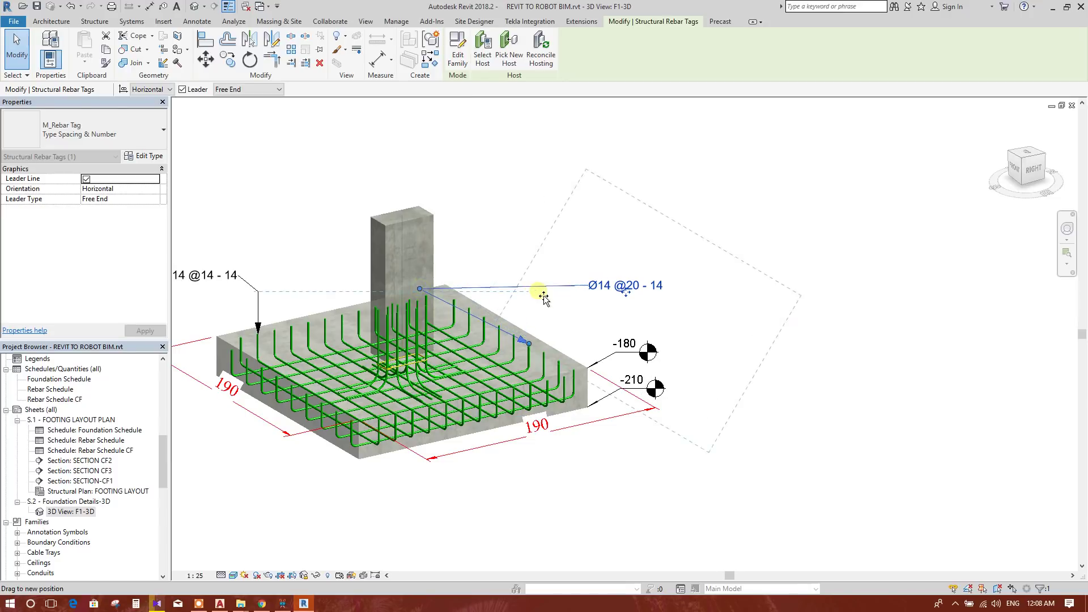
left_click_drag(551, 293, 554, 296)
left_click(688, 318)
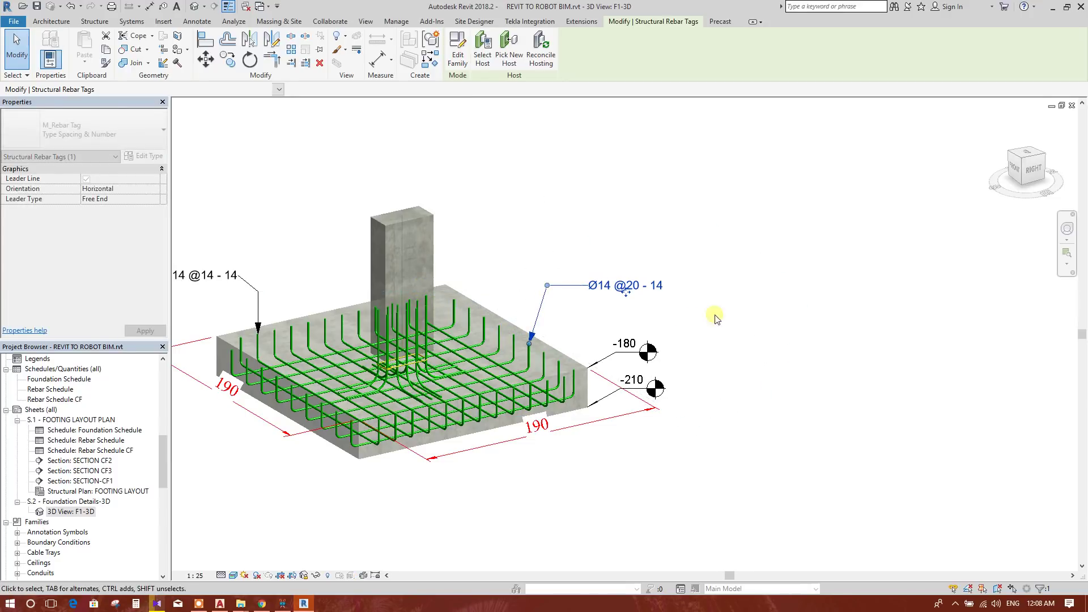
scroll(701, 330, "down", 2)
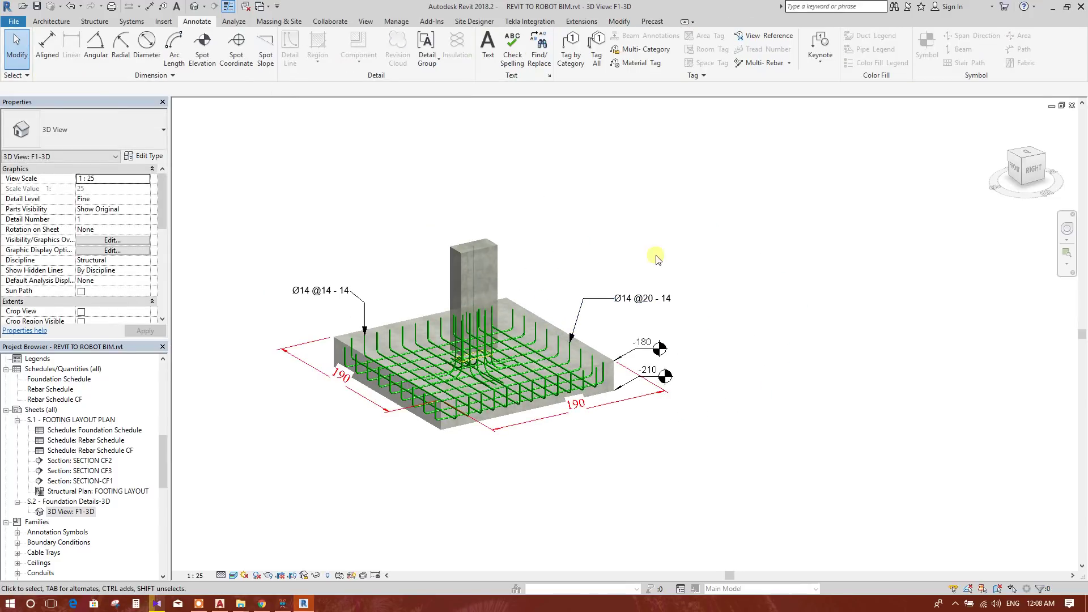
Step: Open sheet S.2 - Foundation Details-3D and move the F1-3D viewport closer to the sheet's upper-left corner
double_click(99, 504)
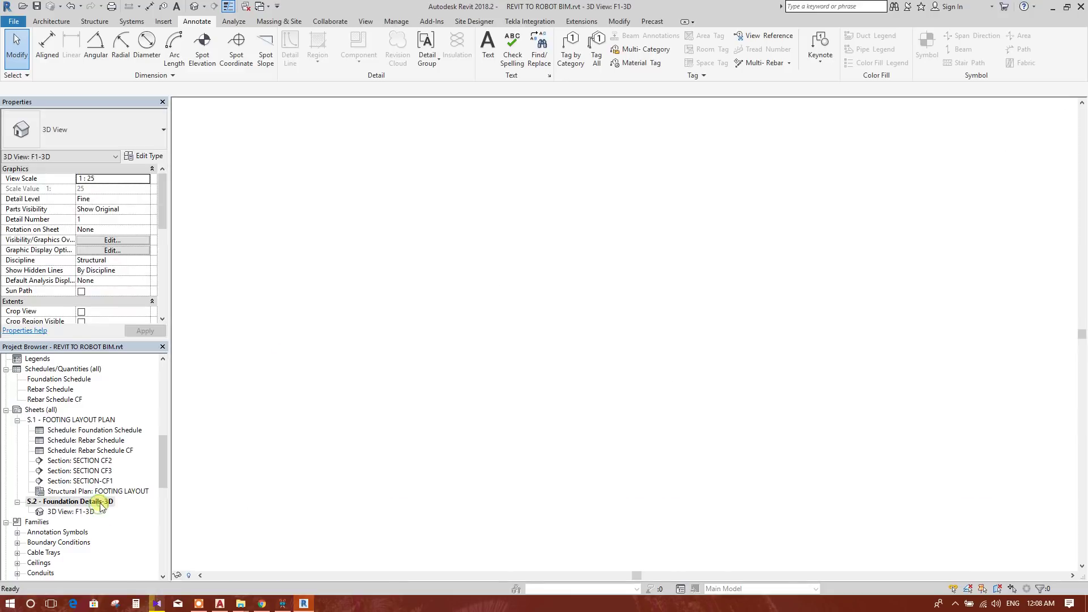
scroll(448, 343, "down", 1)
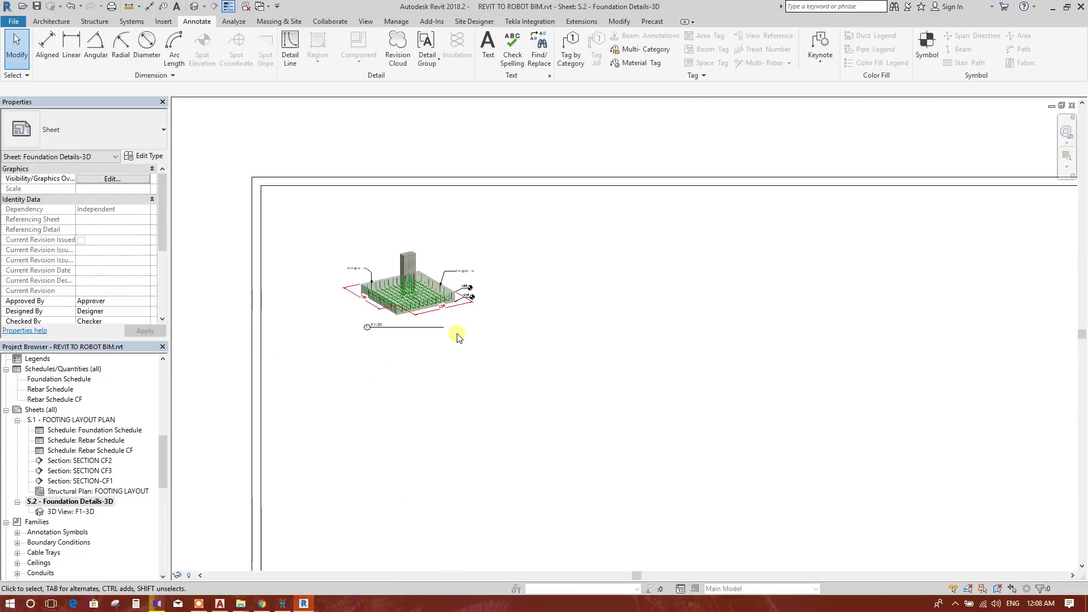
left_click(432, 300)
left_click_drag(432, 278, 391, 248)
left_click(592, 282)
scroll(510, 301, "down", 2)
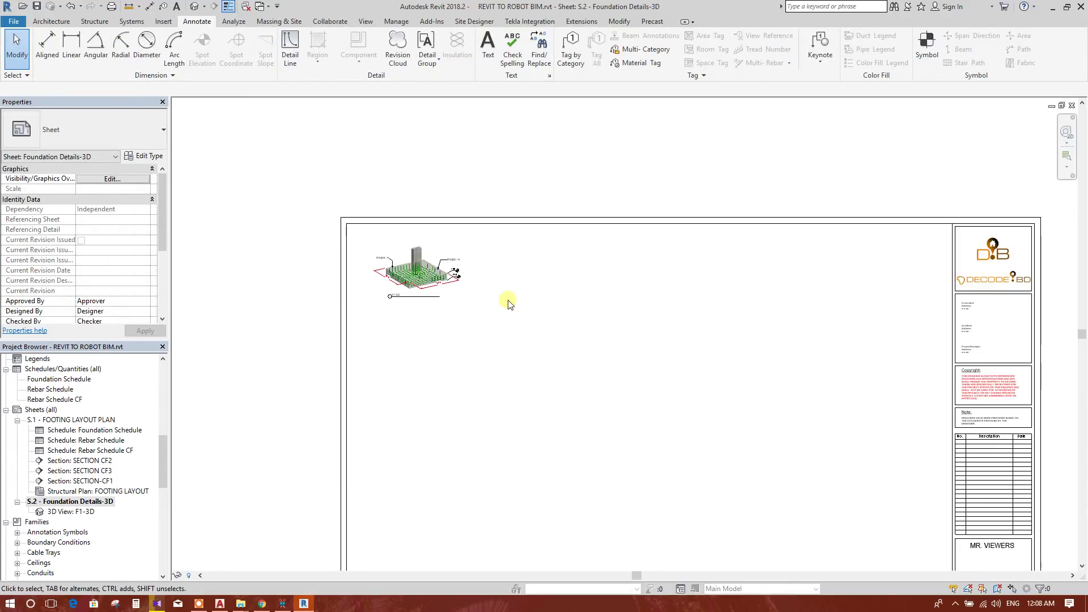
scroll(357, 263, "up", 1)
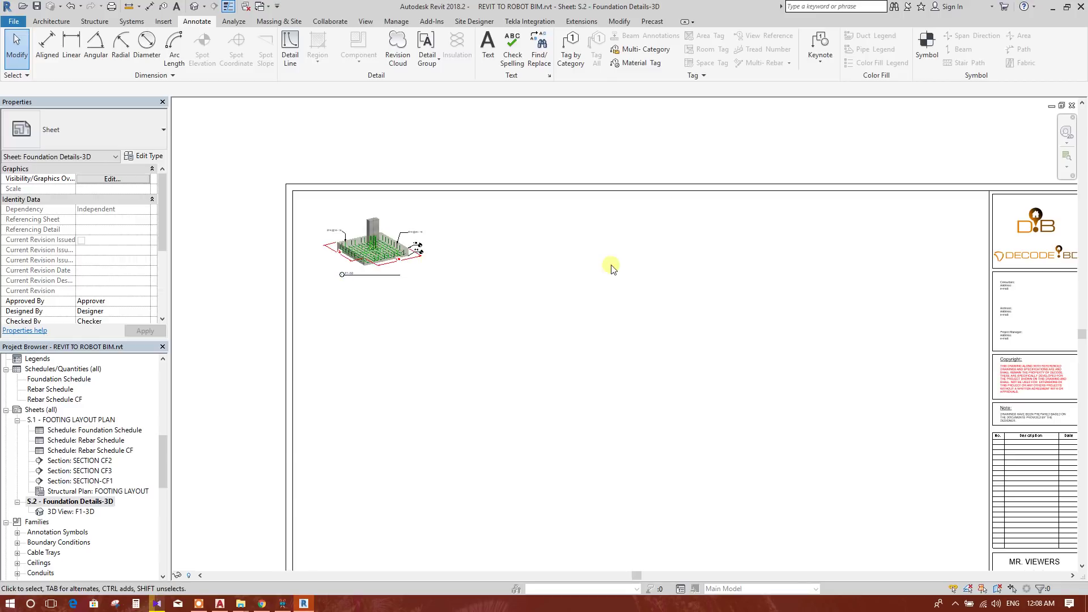
scroll(525, 271, "down", 1)
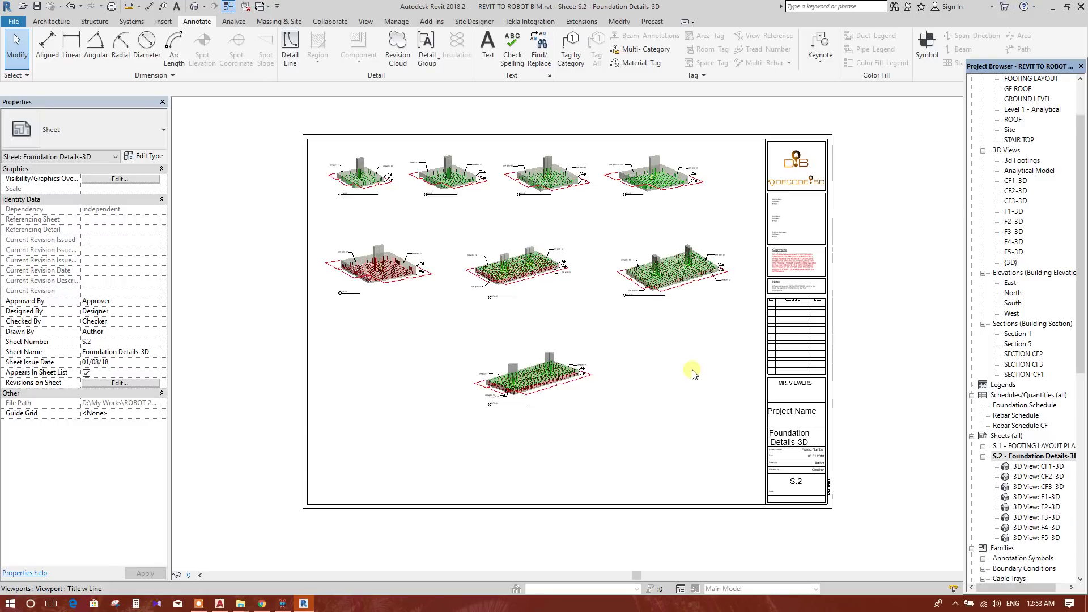
Step: Select all eight footing viewports on the sheet and move them down together, slightly to the right
middle_click_drag(692, 373, 701, 392)
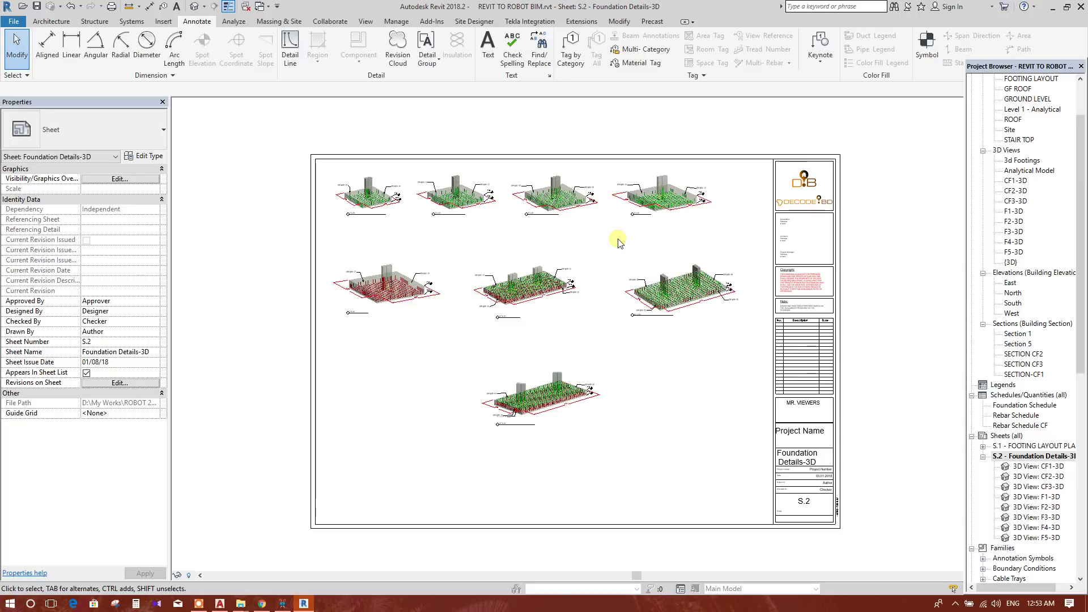
middle_click_drag(619, 364, 627, 371)
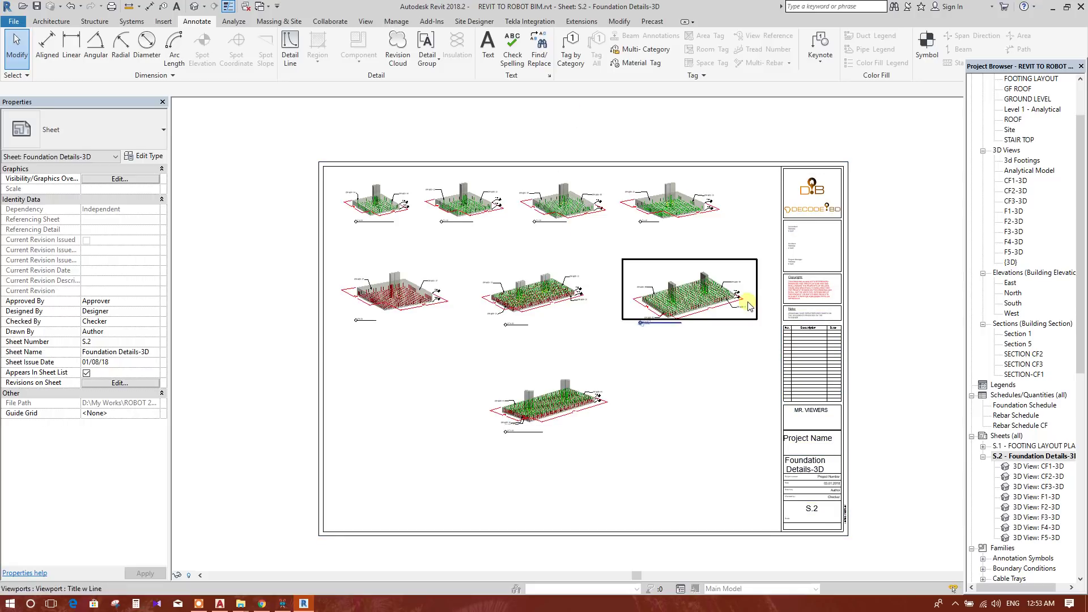
left_click_drag(313, 124, 771, 489)
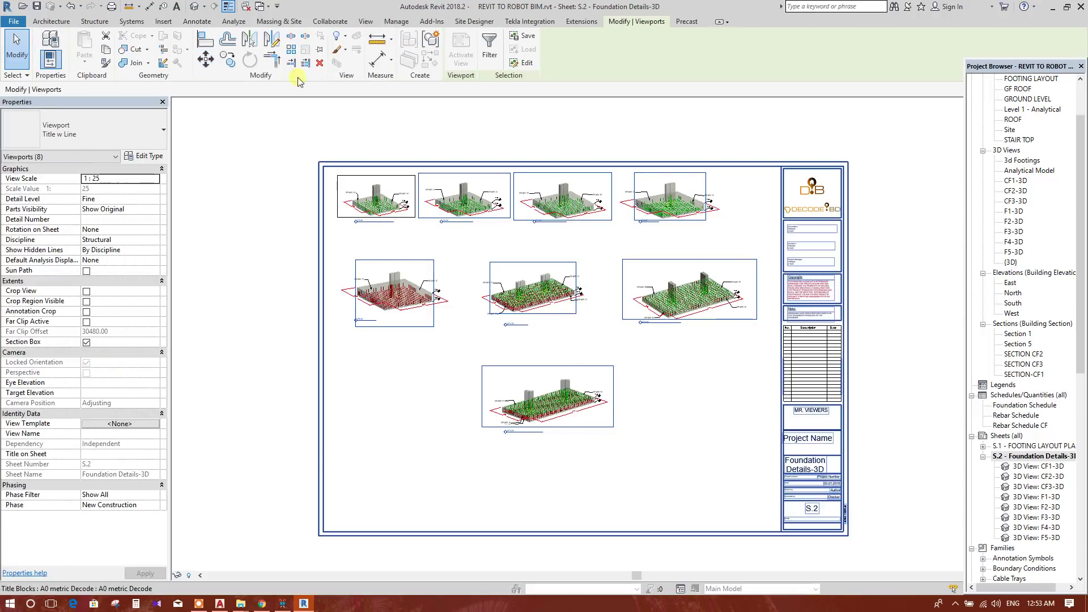
left_click(222, 73)
left_click(678, 359)
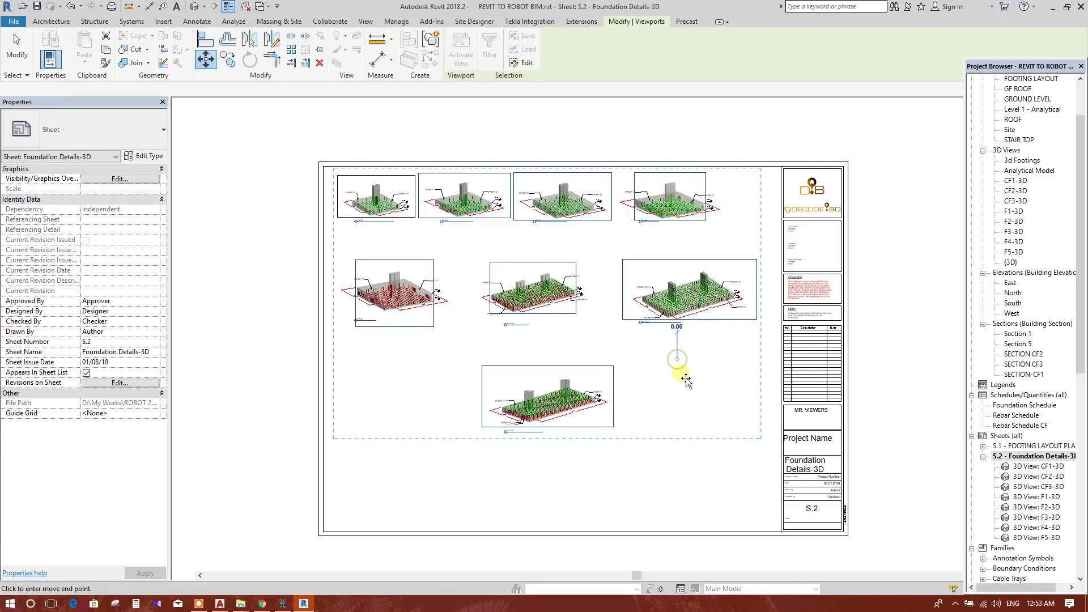
left_click(689, 402)
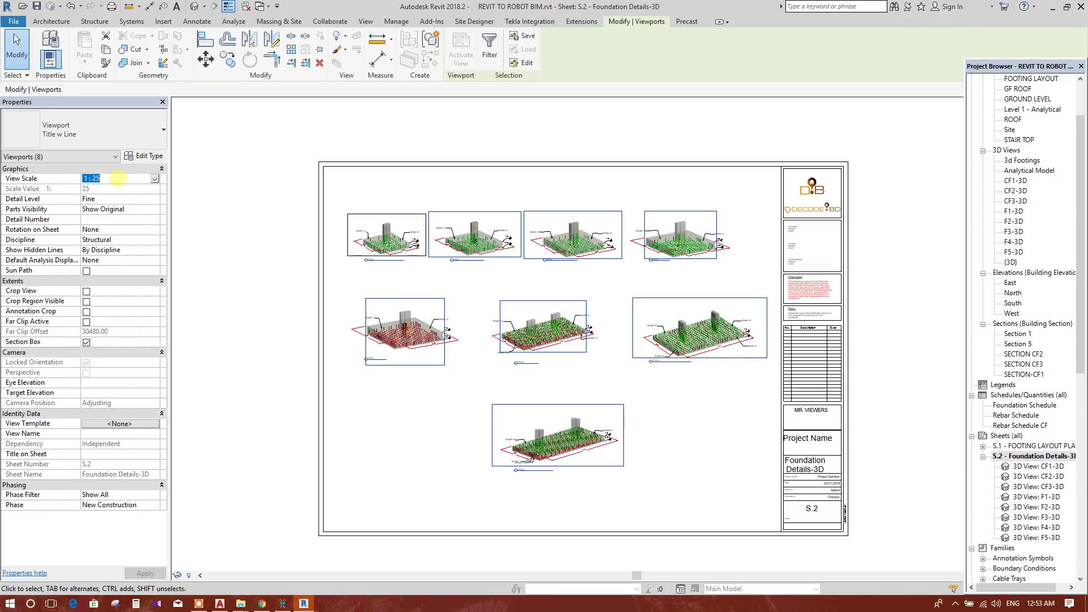
Step: Set the view scale of all eight selected viewports to 1 : 20
left_click(154, 178)
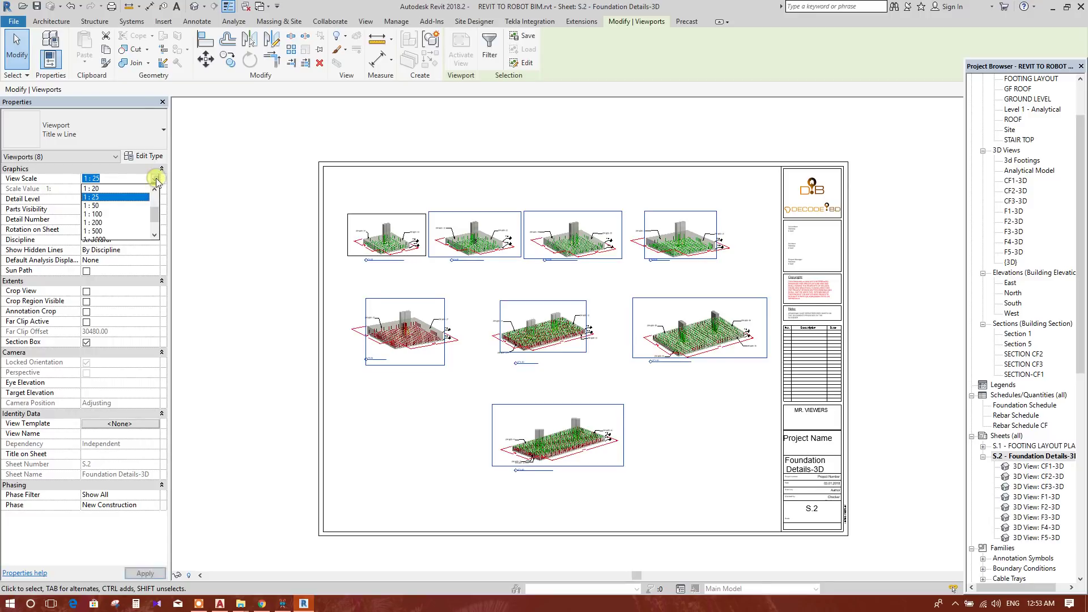
left_click(120, 196)
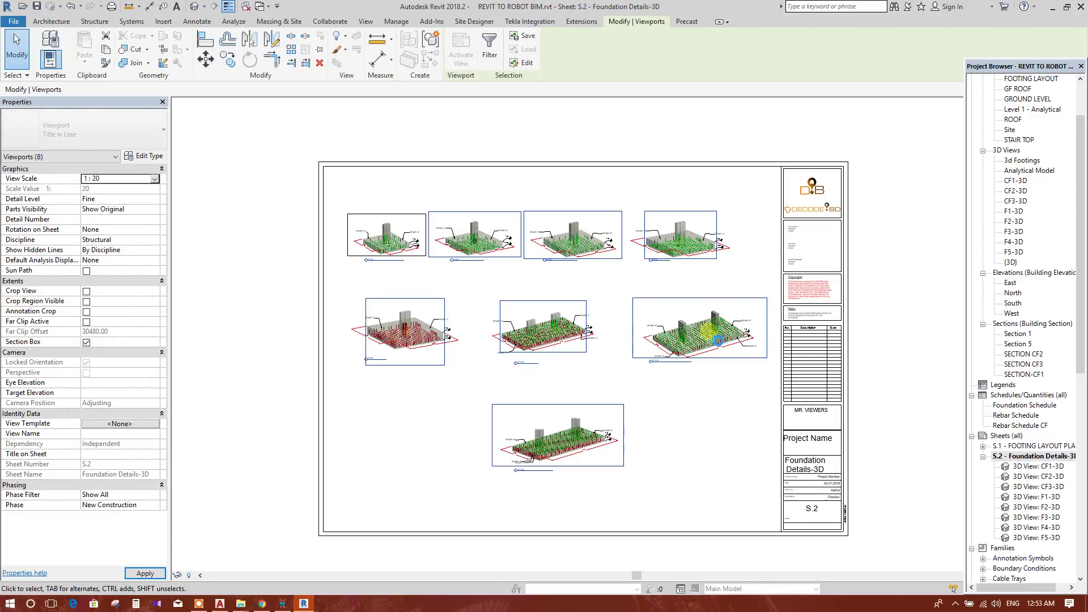
left_click(718, 341)
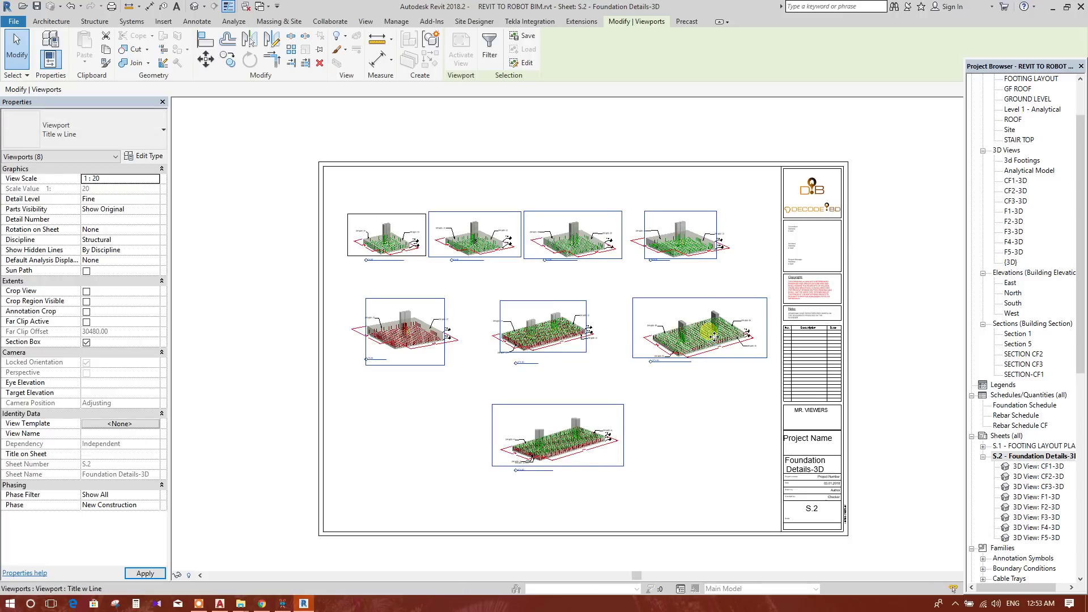
left_click(717, 402)
Step: Move the CF3-3D viewport lower on the sheet and shift the F5-3D viewport down and slightly left
left_click(593, 455)
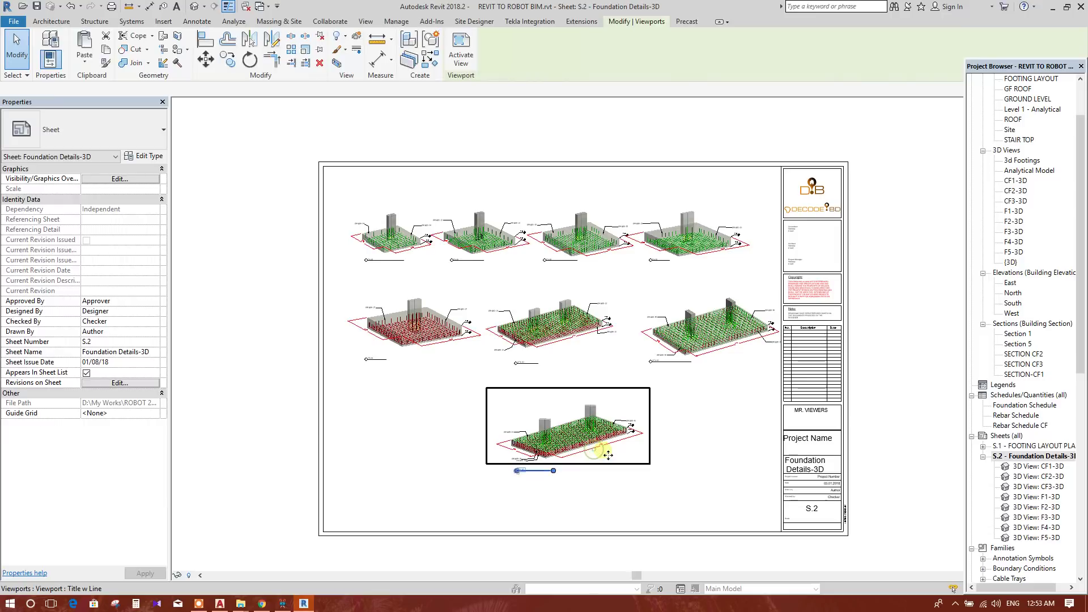
mouse_move(599, 451)
left_mouse_down()
mouse_move(654, 475)
mouse_move(453, 357)
mouse_move(425, 353)
left_mouse_up()
left_click(432, 340)
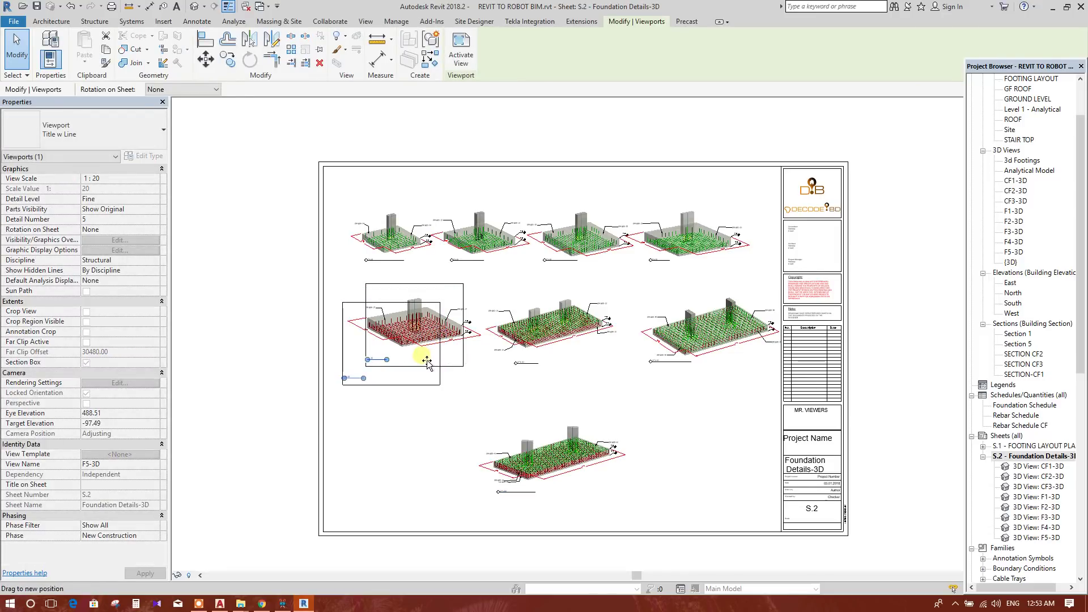
left_click(616, 377)
left_click(433, 355)
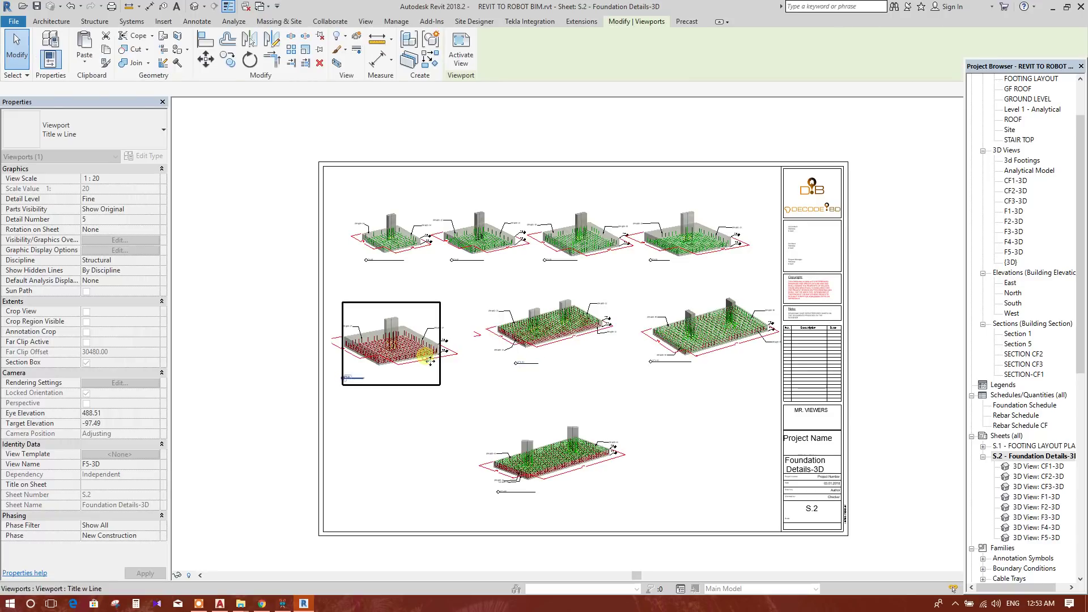
left_click_drag(419, 363, 433, 357)
Step: Move the CF1-3D and CF2-3D viewports down so their titles line up with the F5-3D title
left_click(532, 350)
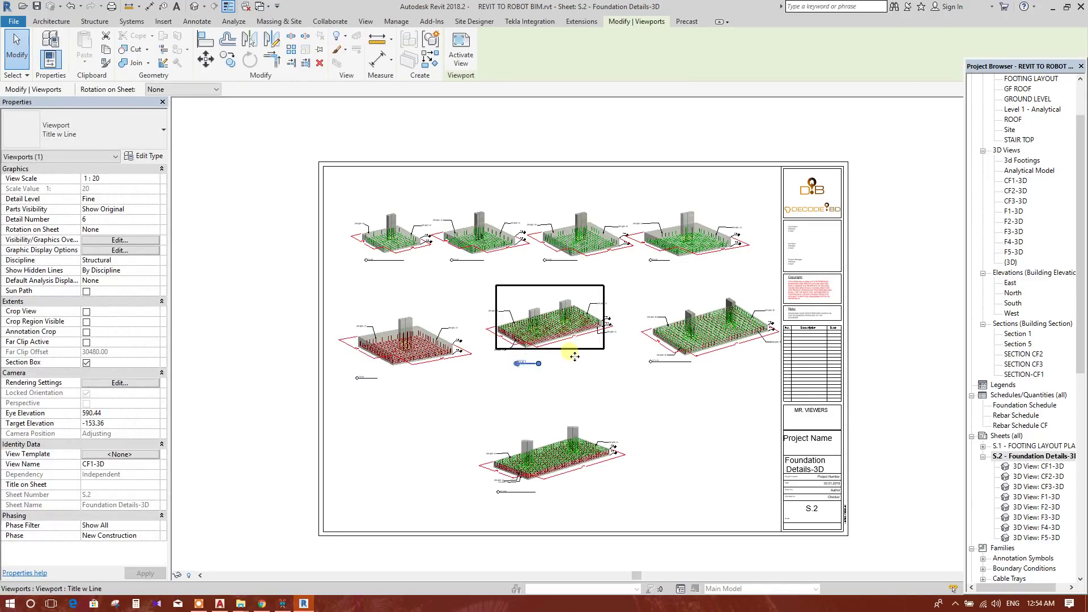
left_click_drag(575, 357, 703, 379)
left_click(680, 354)
left_click(682, 410)
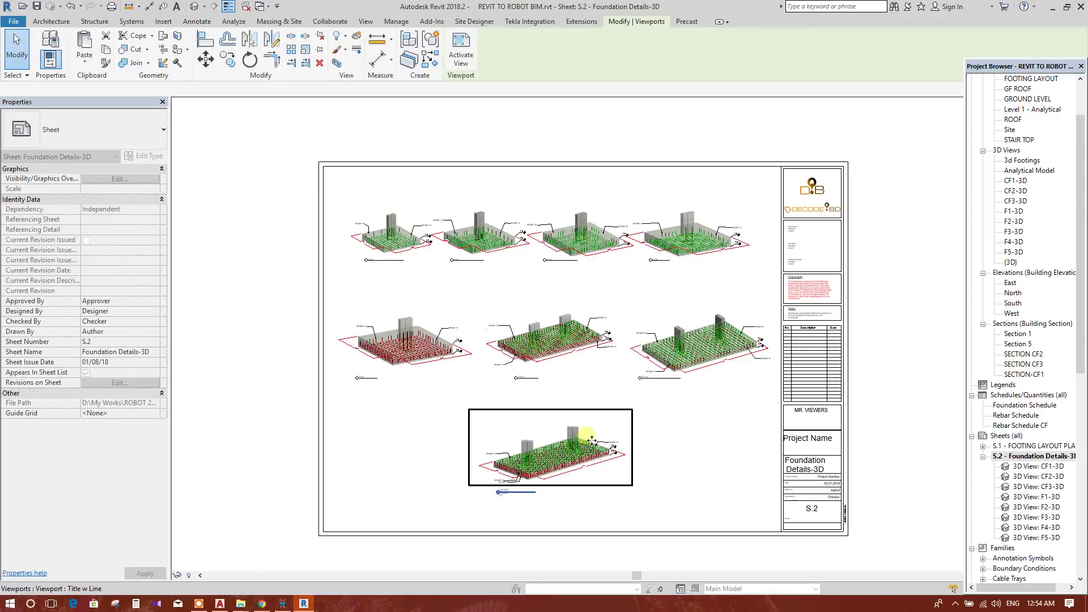
Step: Shift the F4-3D and F3-3D viewports to the right along the first row, keeping their titles aligned
left_click(702, 265)
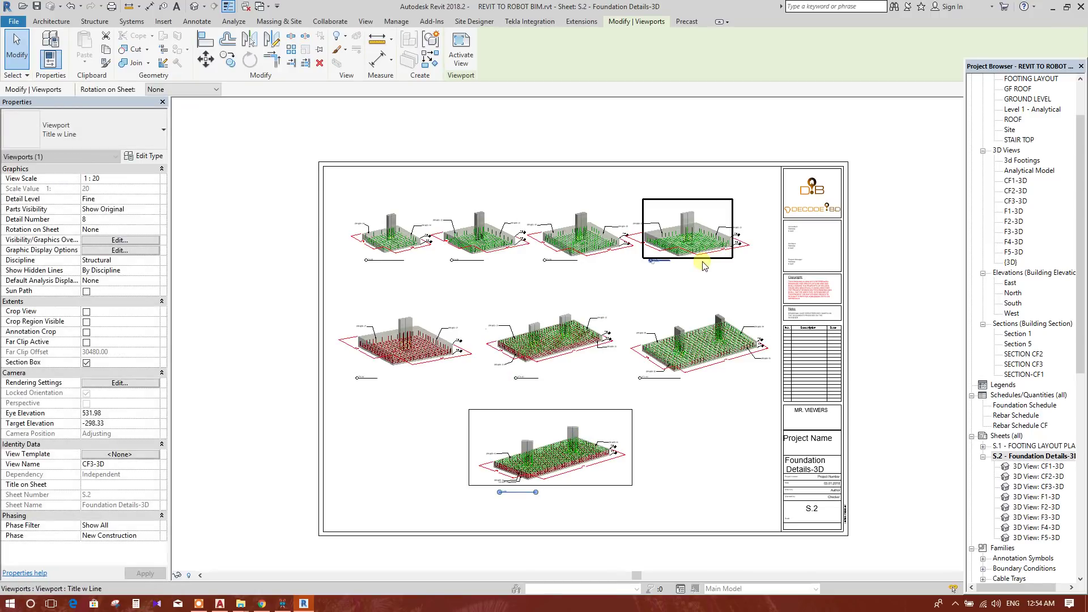
left_click(703, 266)
left_click_drag(712, 255, 739, 256)
left_click(618, 247)
left_click_drag(618, 247, 634, 247)
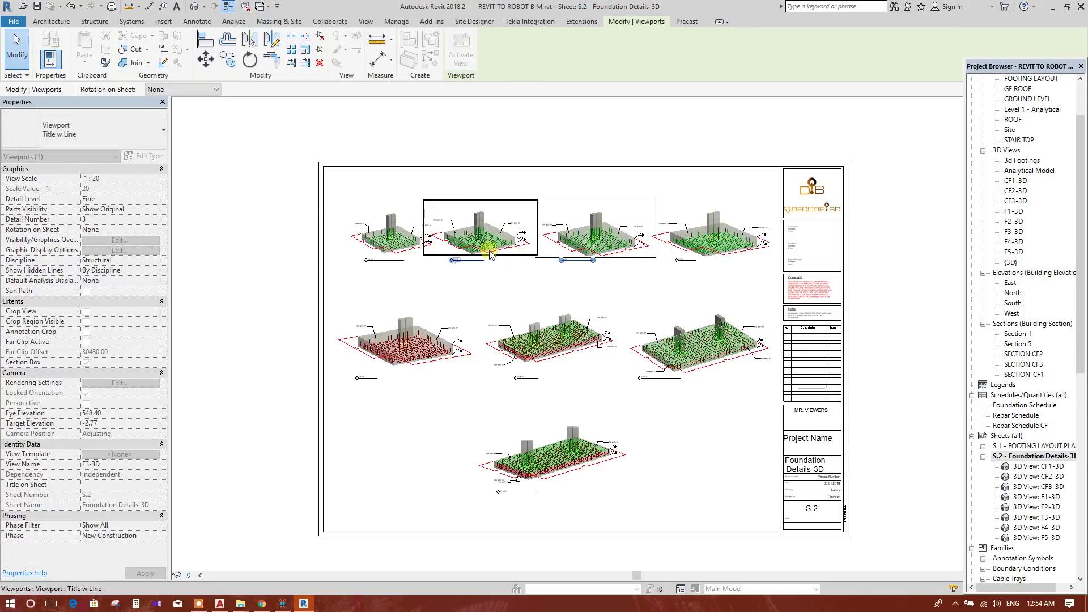
Step: Shift the F1-3D viewport left and the F2-3D viewport right to space out the first row evenly
left_click(396, 245)
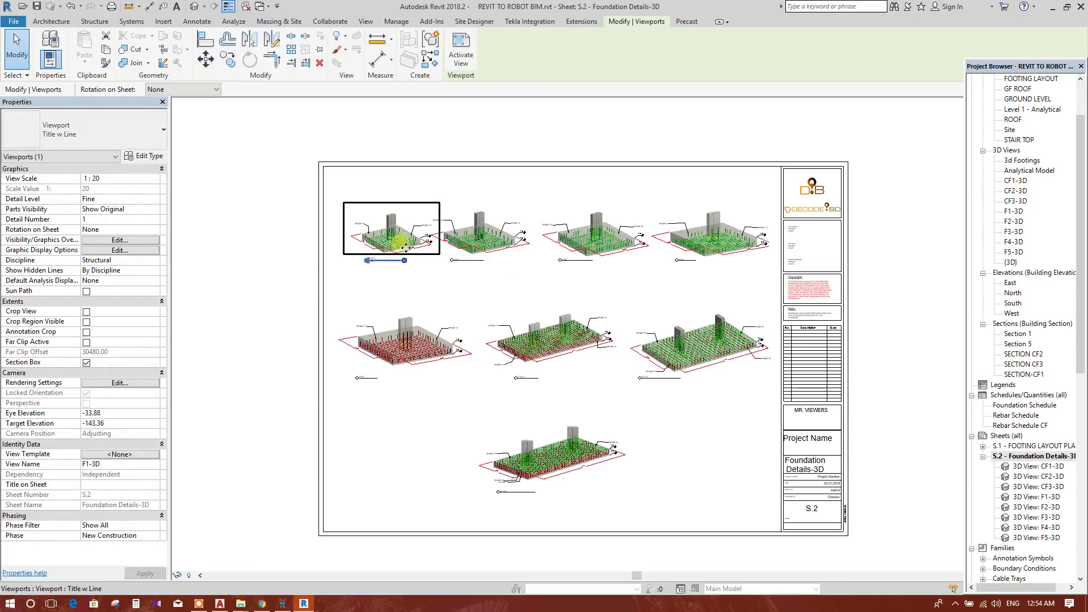
left_click_drag(395, 247, 381, 247)
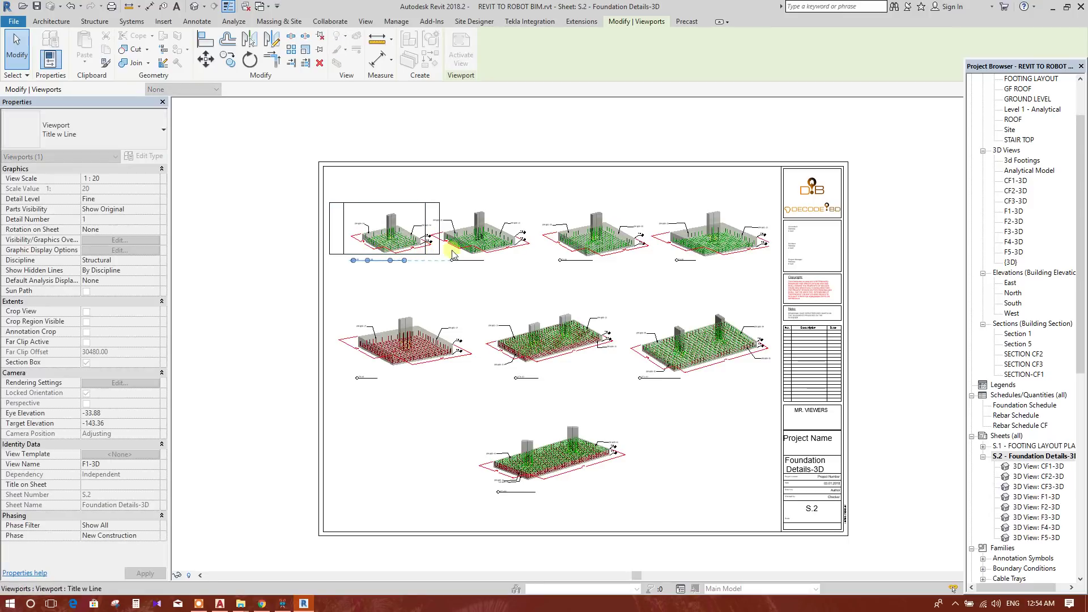
left_click(496, 252)
left_click_drag(498, 252, 518, 252)
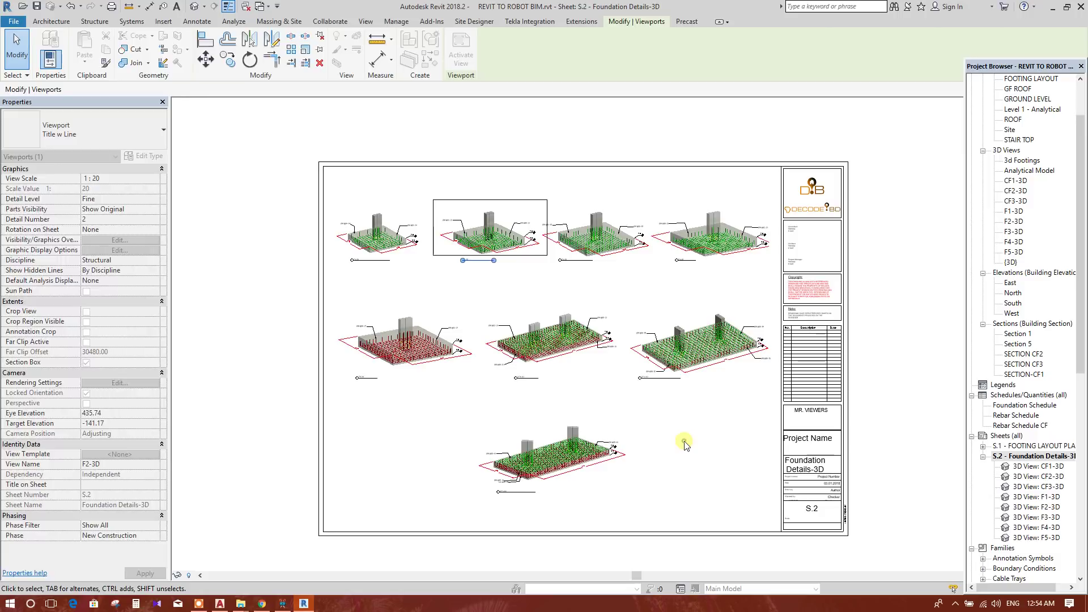
left_click(684, 443)
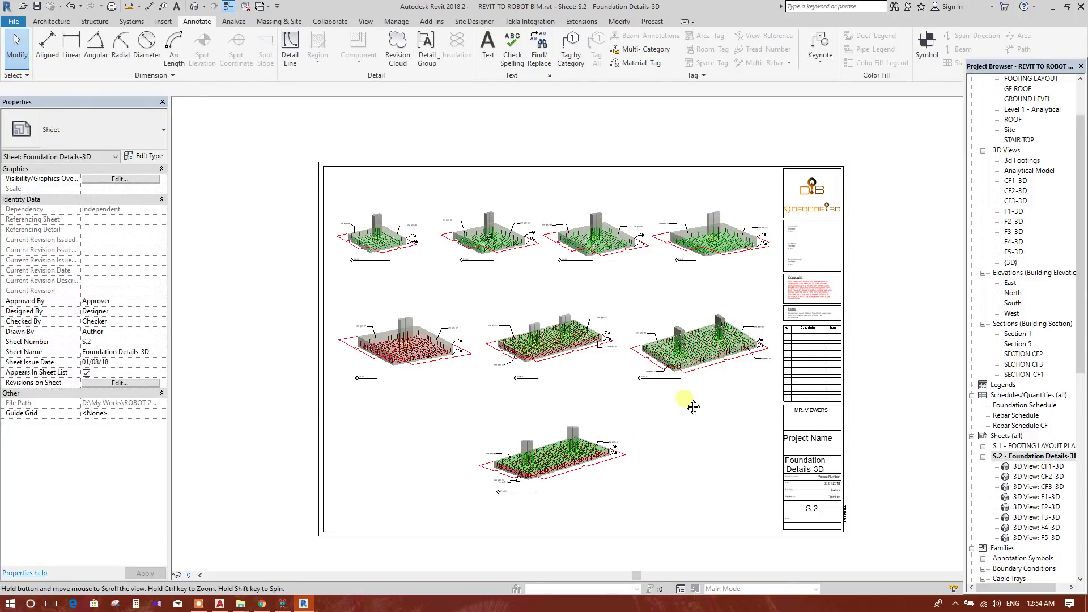
Step: Preview how the Foundation Details-3D sheet prints to Adobe PDF with the default print settings, closing the preview when finished
middle_click_drag(692, 406, 661, 336)
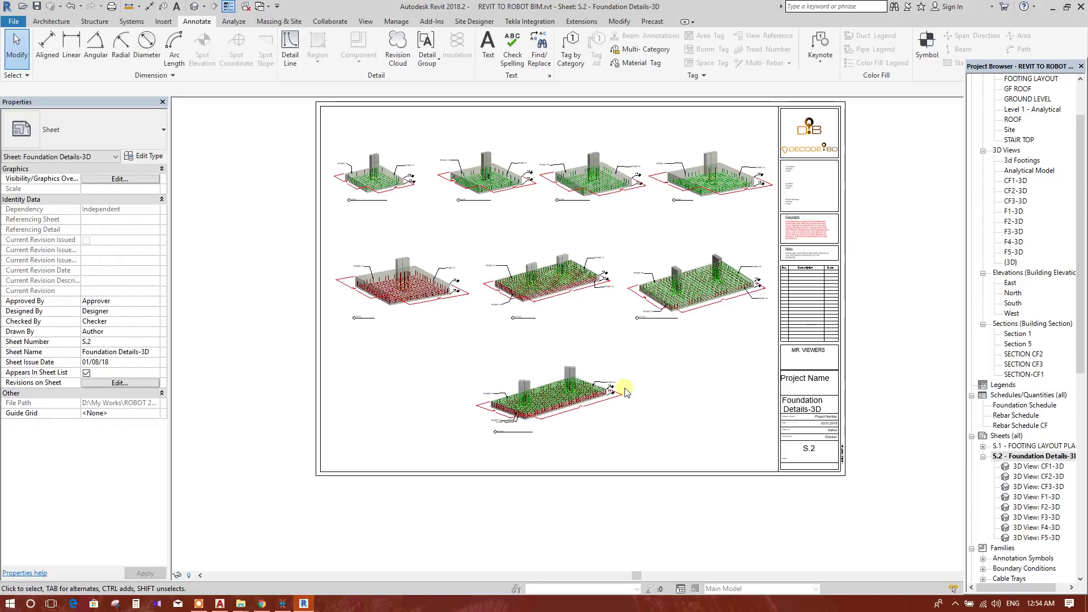
middle_click_drag(666, 370, 657, 391)
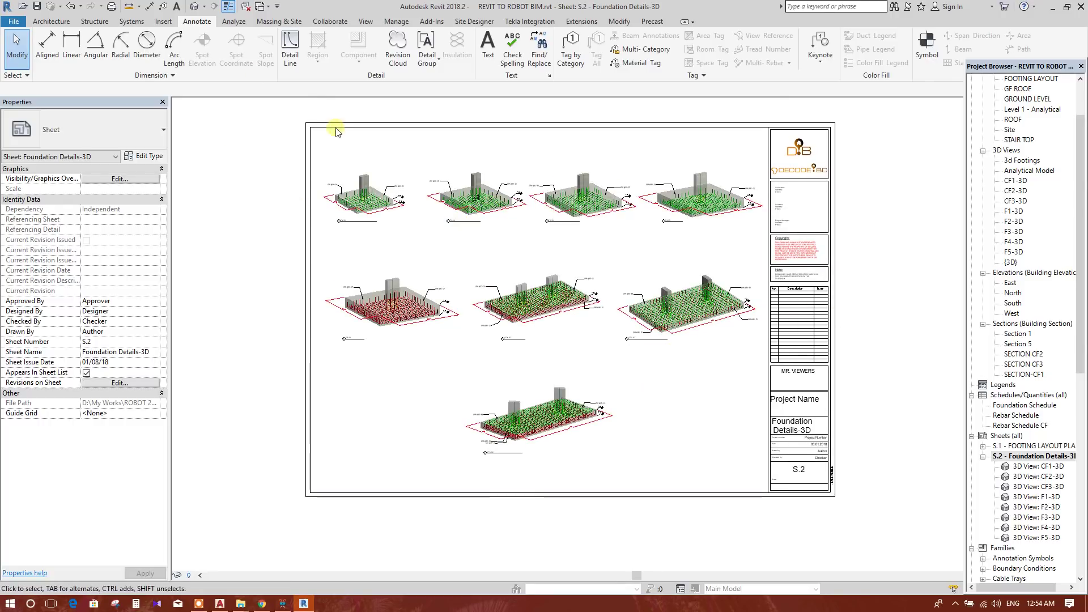
left_click(113, 7)
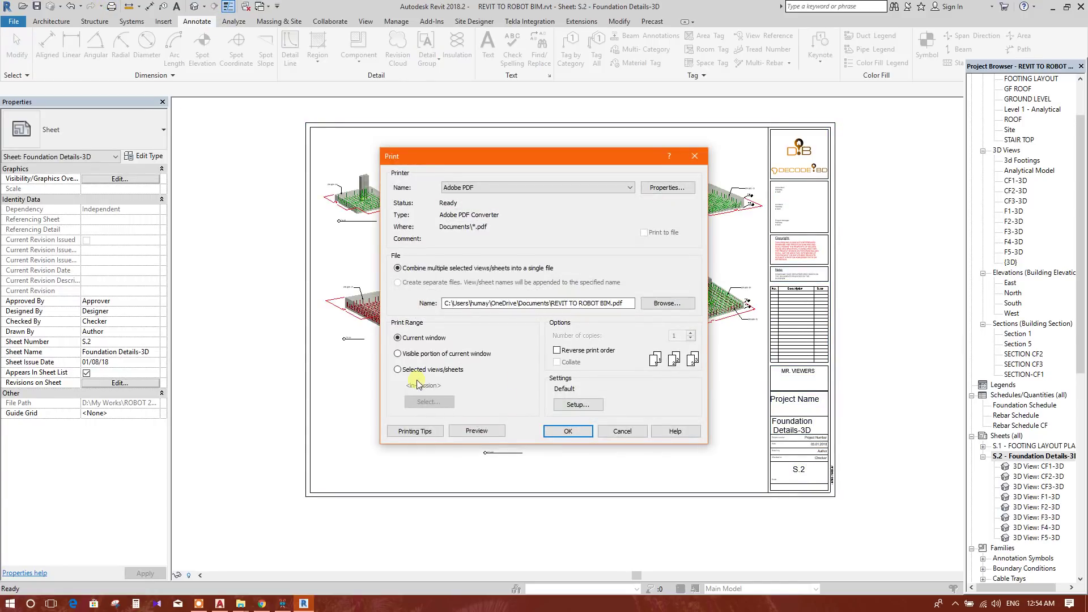
left_click(498, 433)
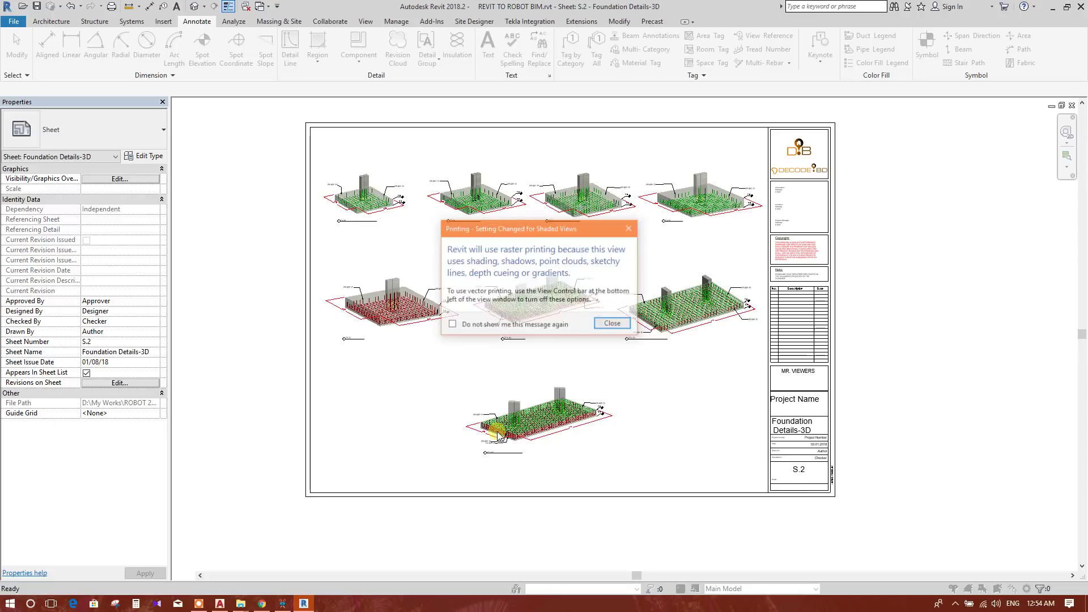
left_click(614, 325)
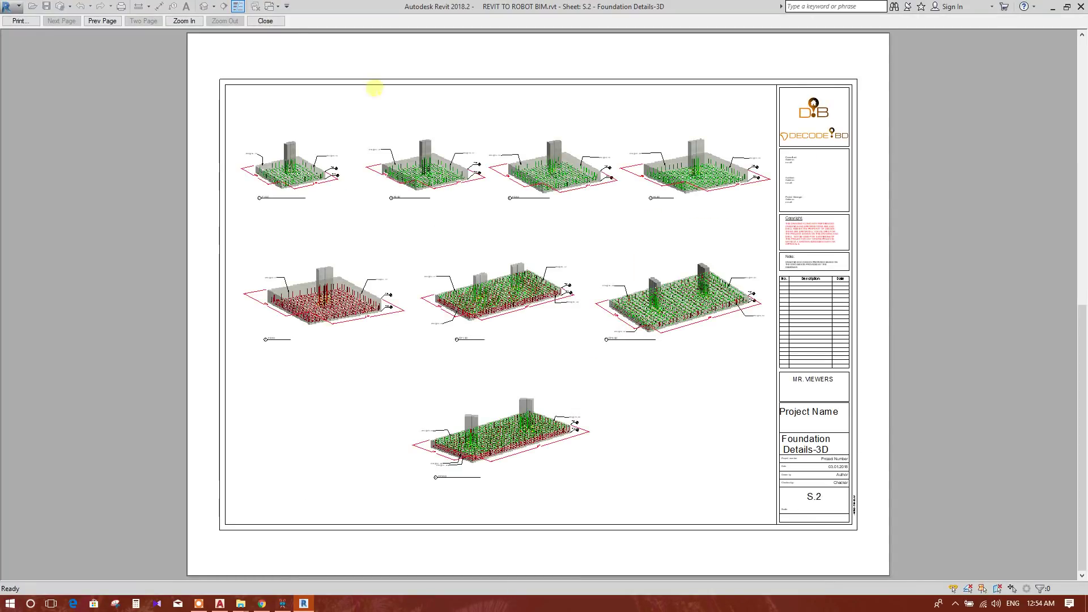
left_click(505, 272)
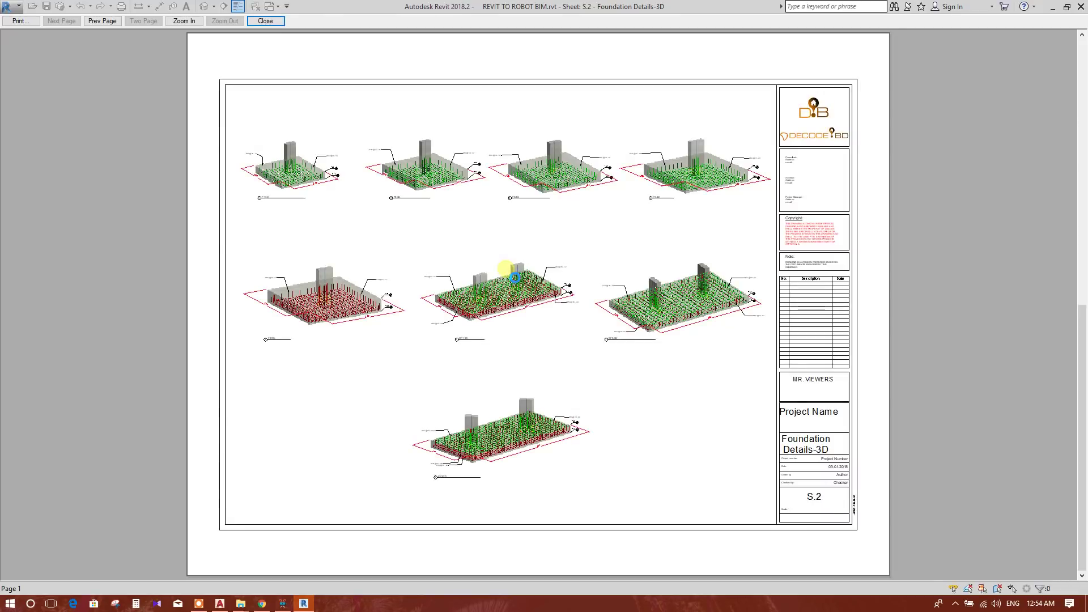
left_click(266, 21)
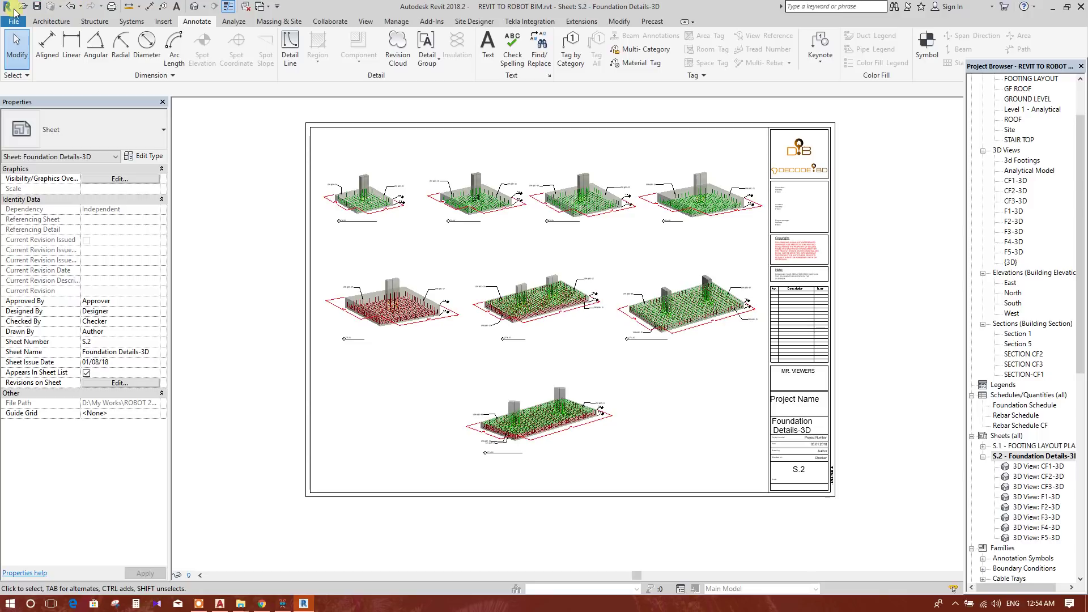
Step: Configure the Adobe PDF print setup with A0 paper and placement offset from corner with No Margin
left_click(17, 26)
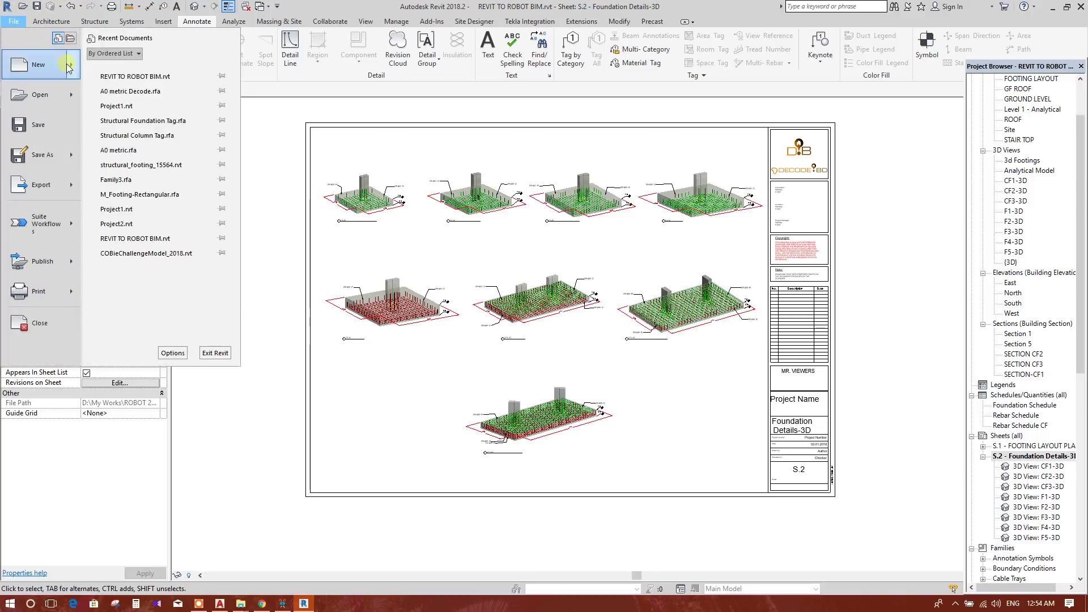
left_click(134, 27)
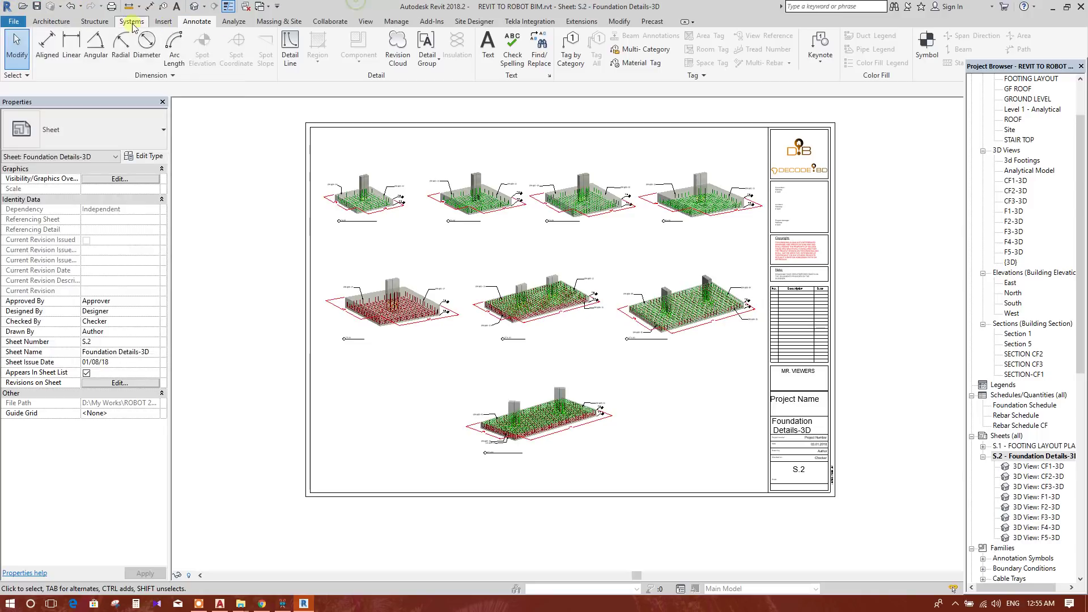
left_click(116, 9)
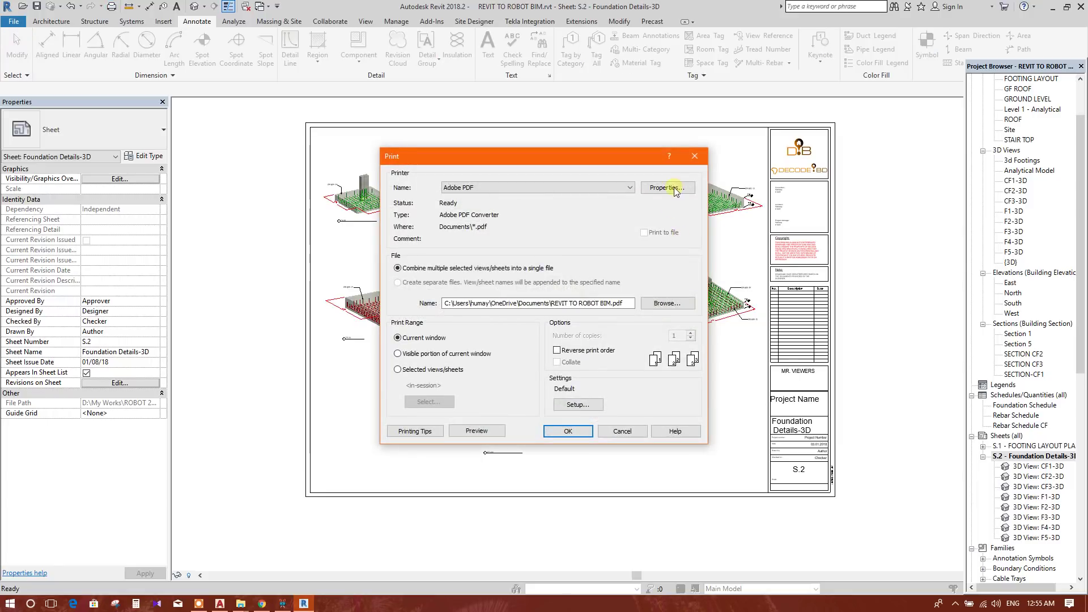
left_click(579, 404)
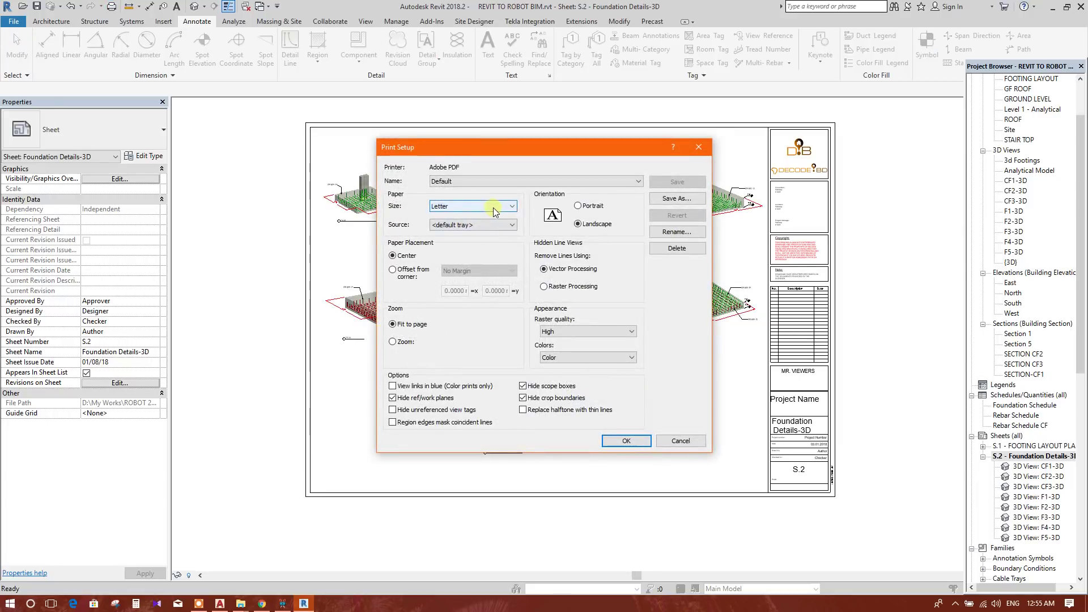
left_click(488, 206)
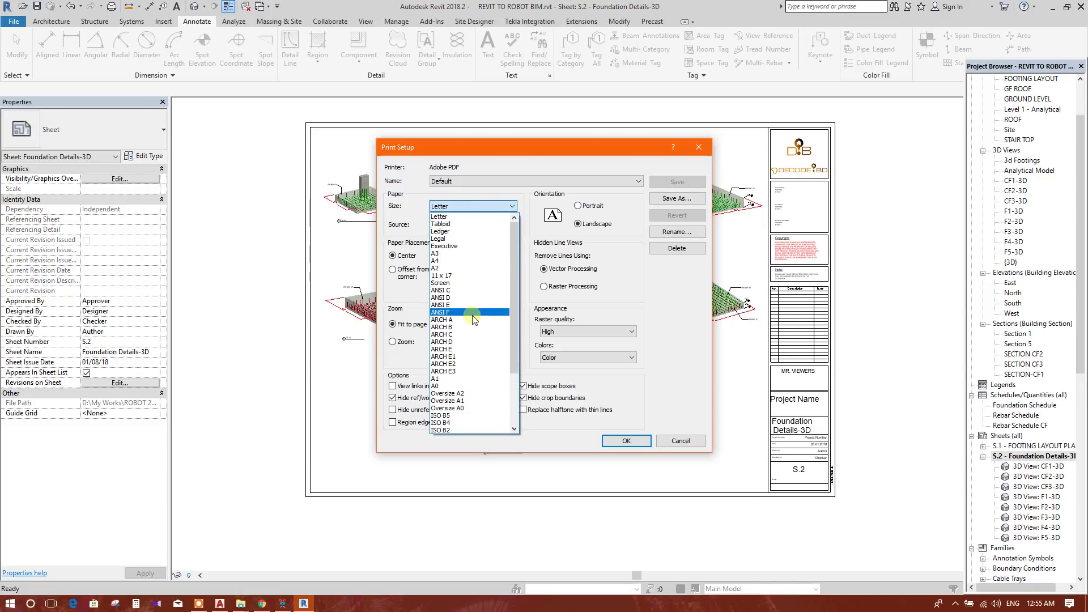
left_click(448, 386)
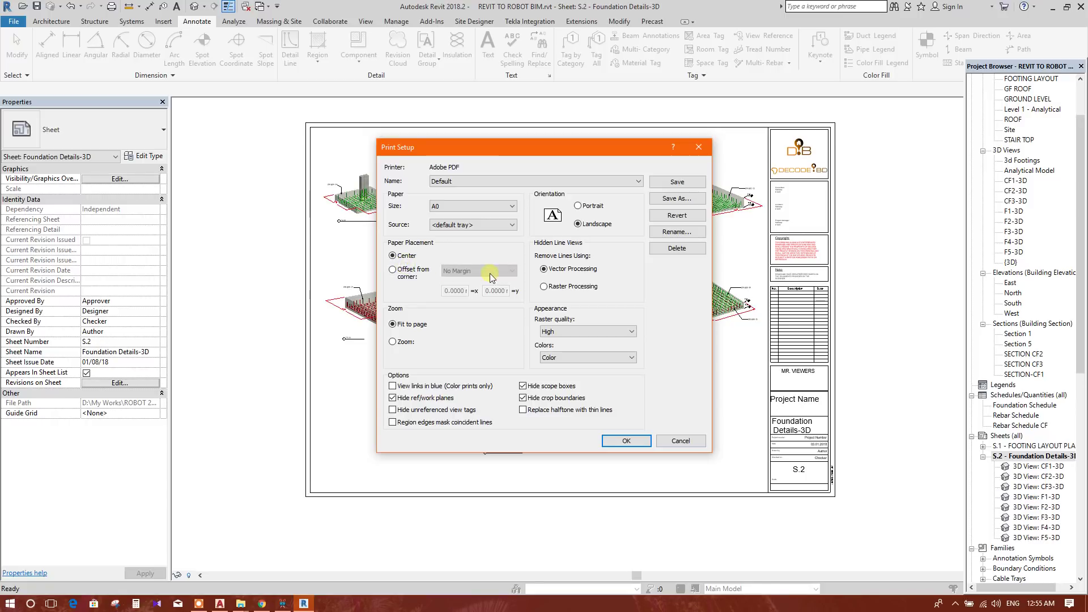
left_click(392, 270)
left_click(470, 271)
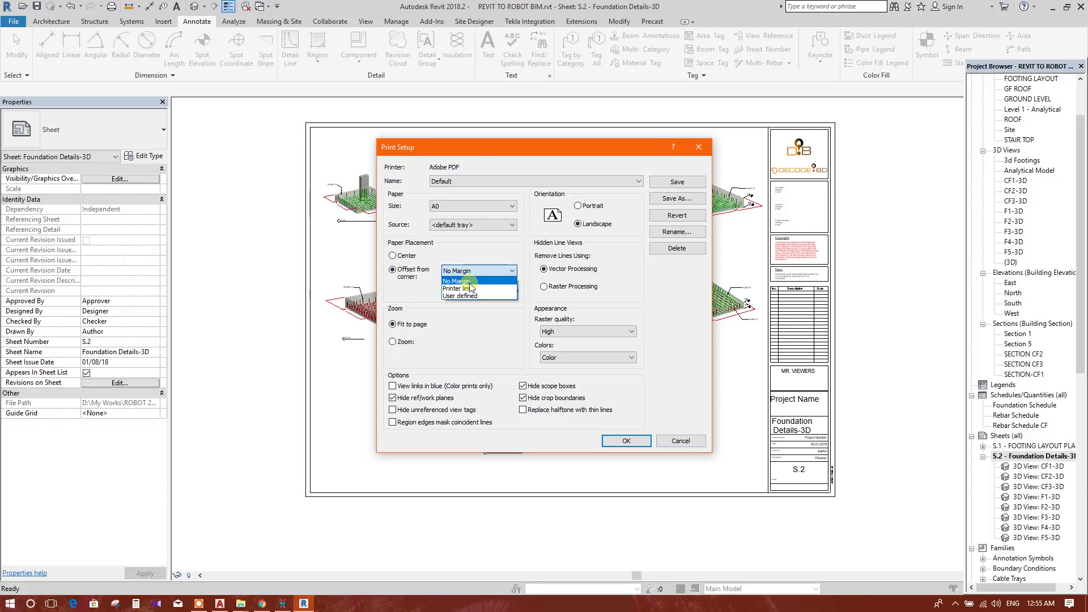
left_click(470, 275)
left_click(628, 441)
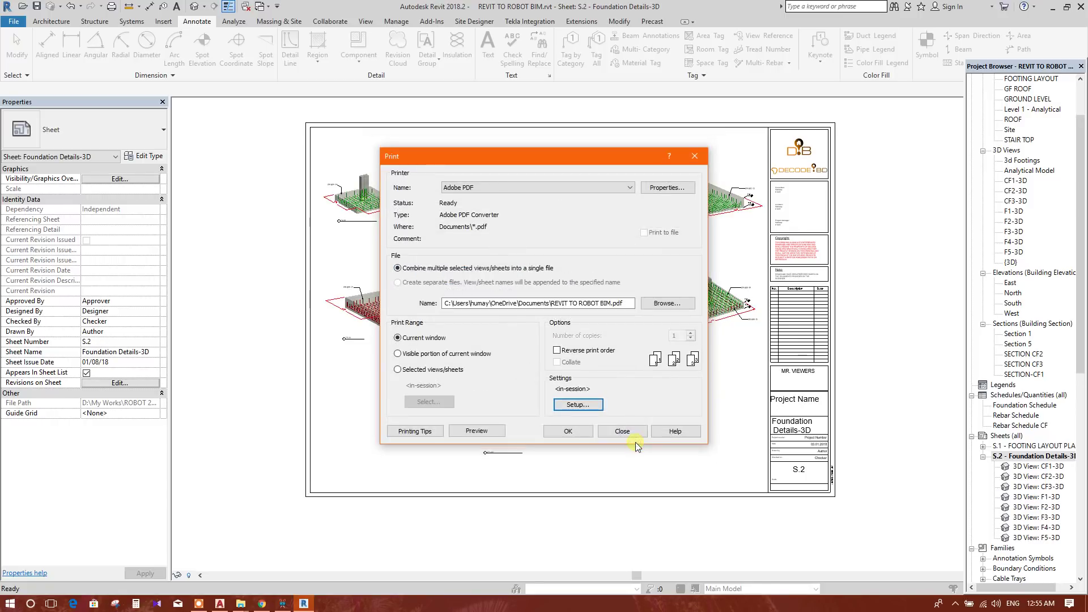
Step: Preview the A0 print of the sheet and send the current window to the Adobe PDF printer
left_click(486, 433)
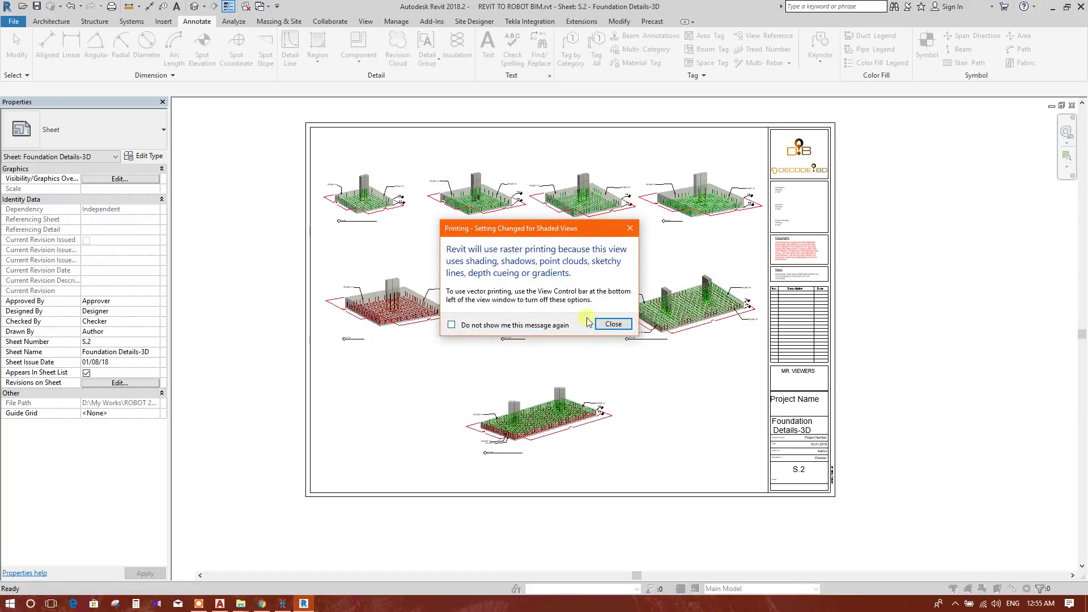
left_click(605, 324)
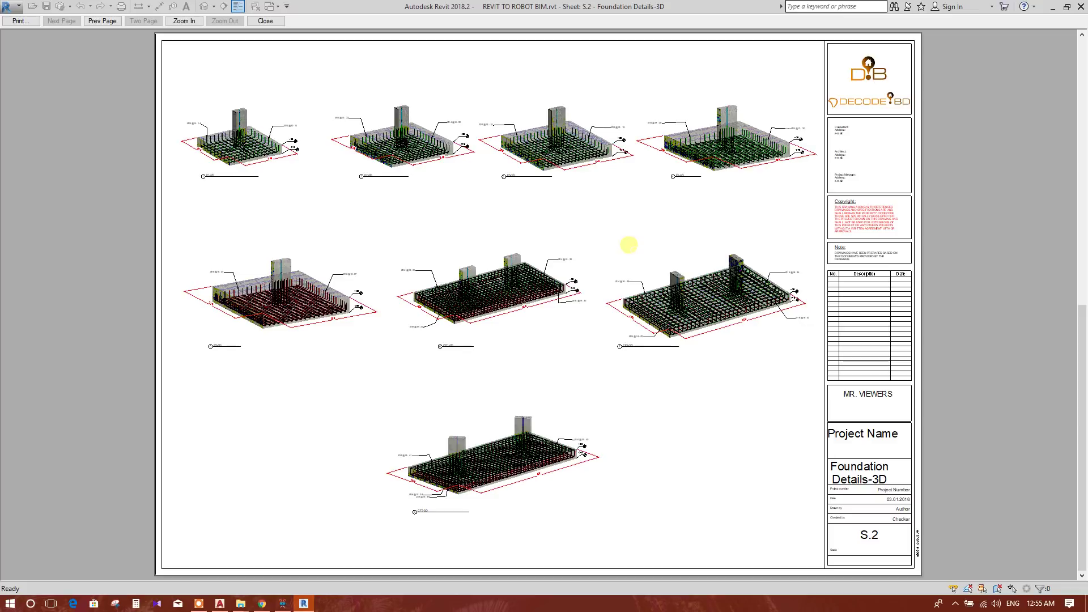
left_click(32, 24)
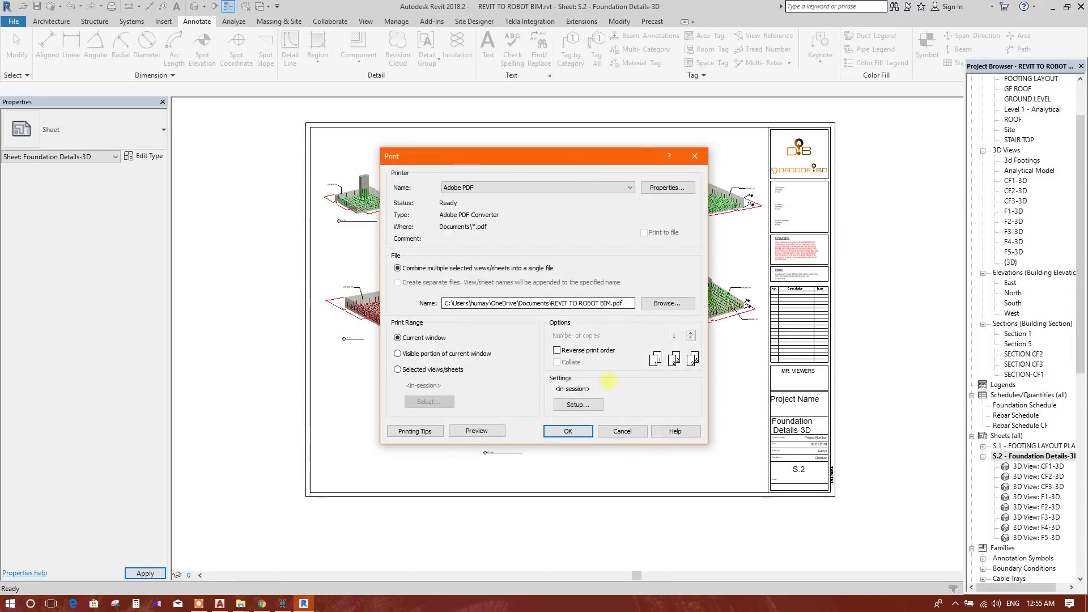
left_click(559, 432)
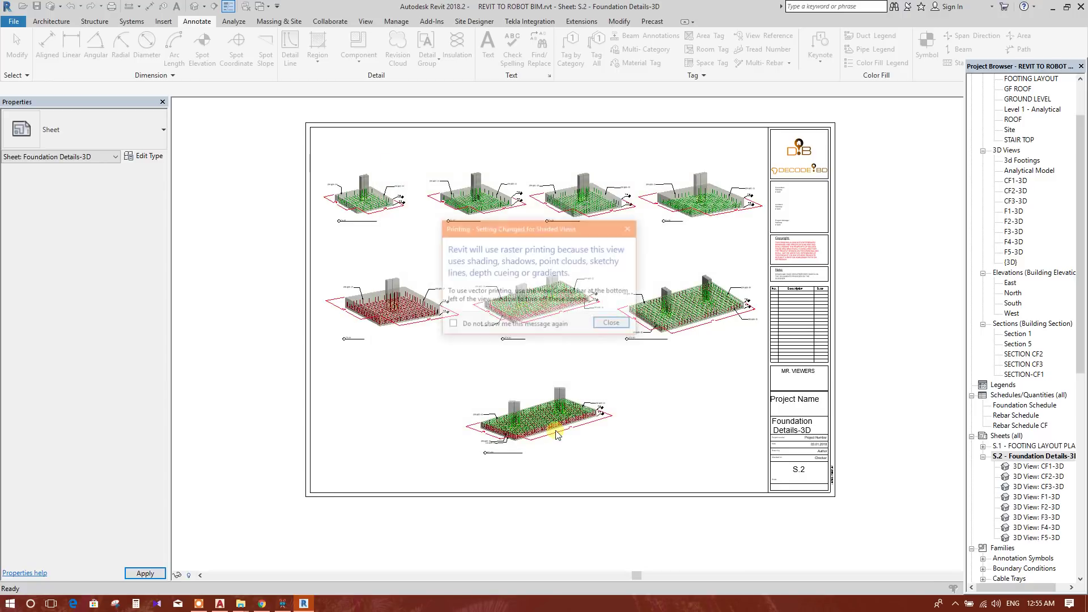
left_click(602, 324)
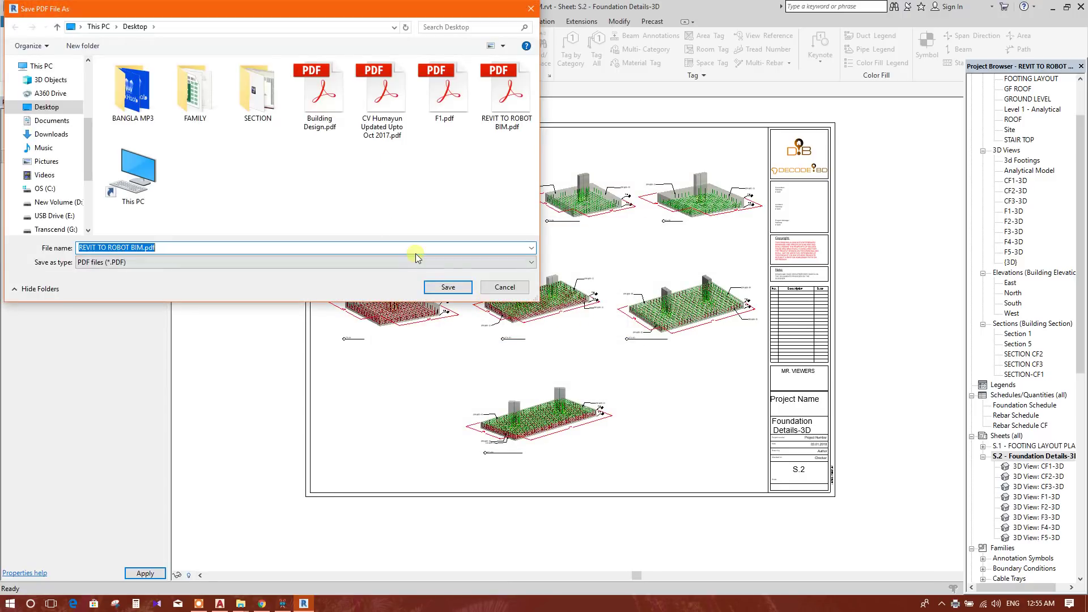
Step: Save the PDF on the Desktop as REVIT TO ROBOT BIM2.pdf instead of replacing the existing file
left_click(465, 282)
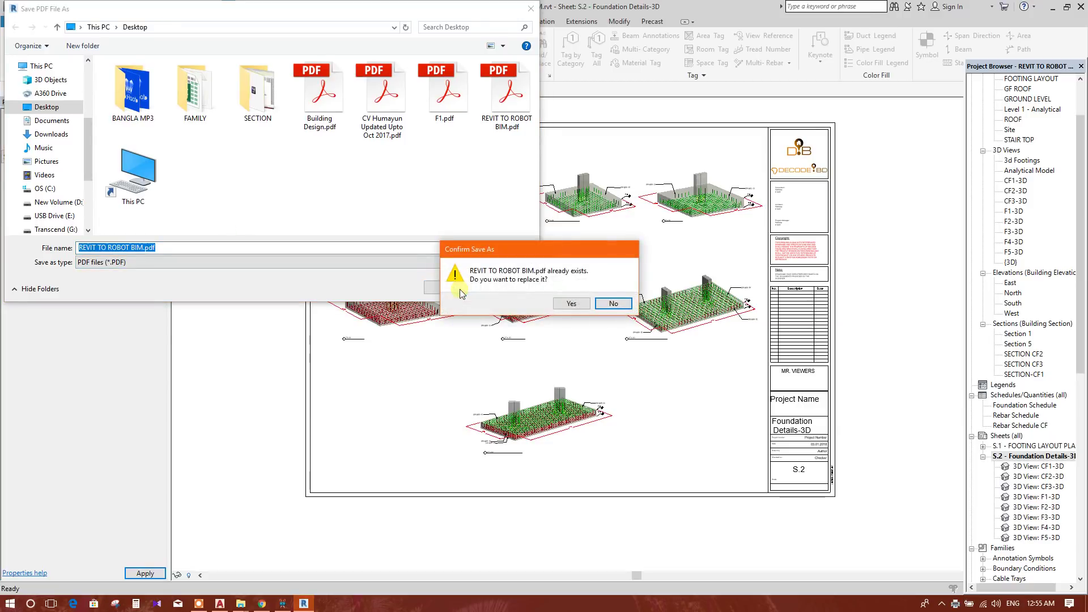
left_click(610, 306)
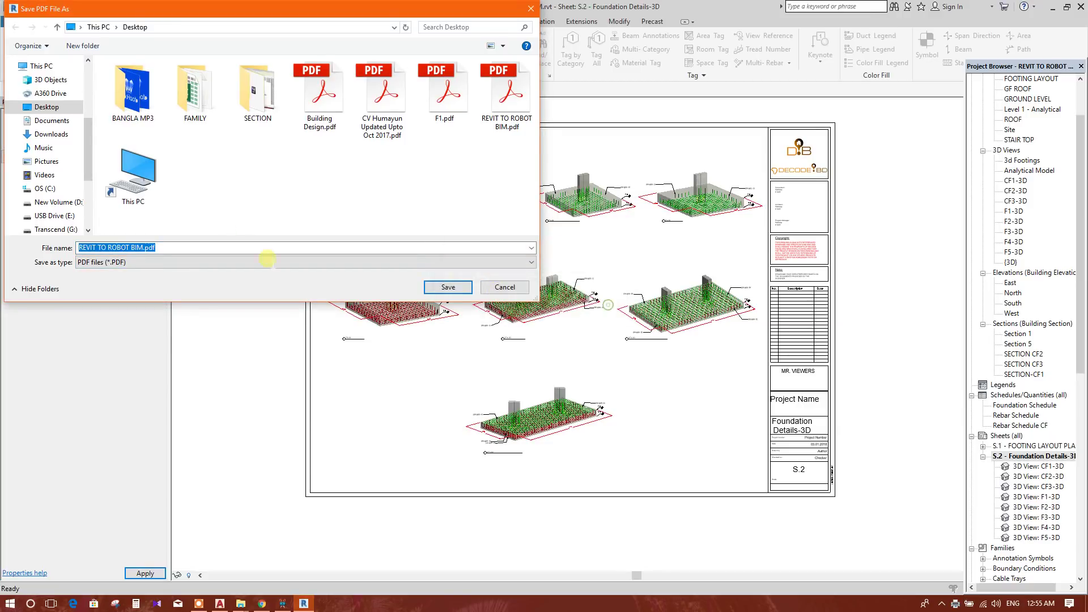
left_click(144, 248)
type("1")
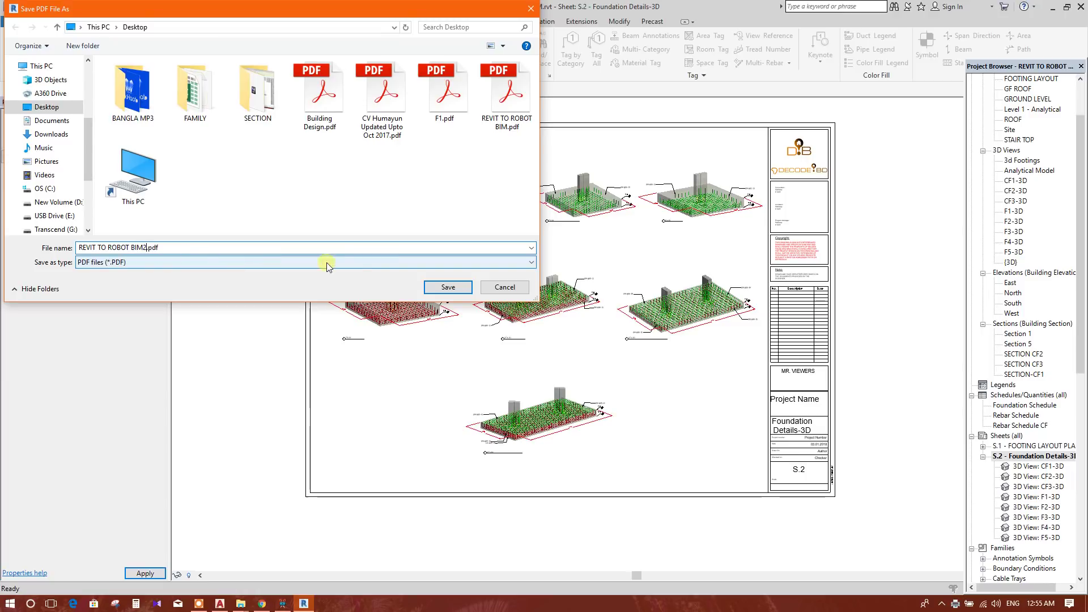
left_click(448, 287)
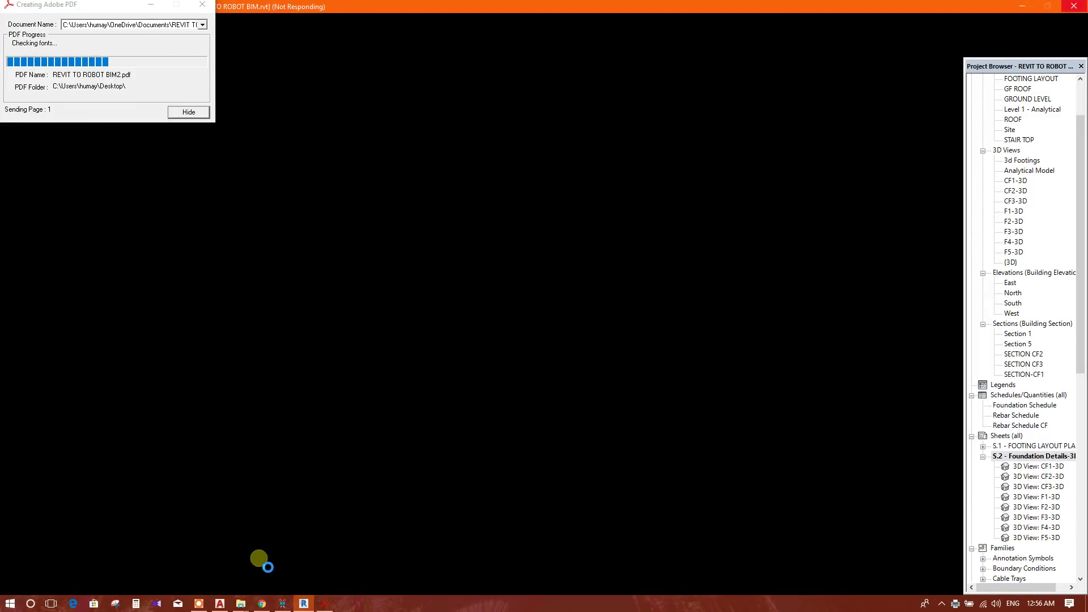
left_click(199, 603)
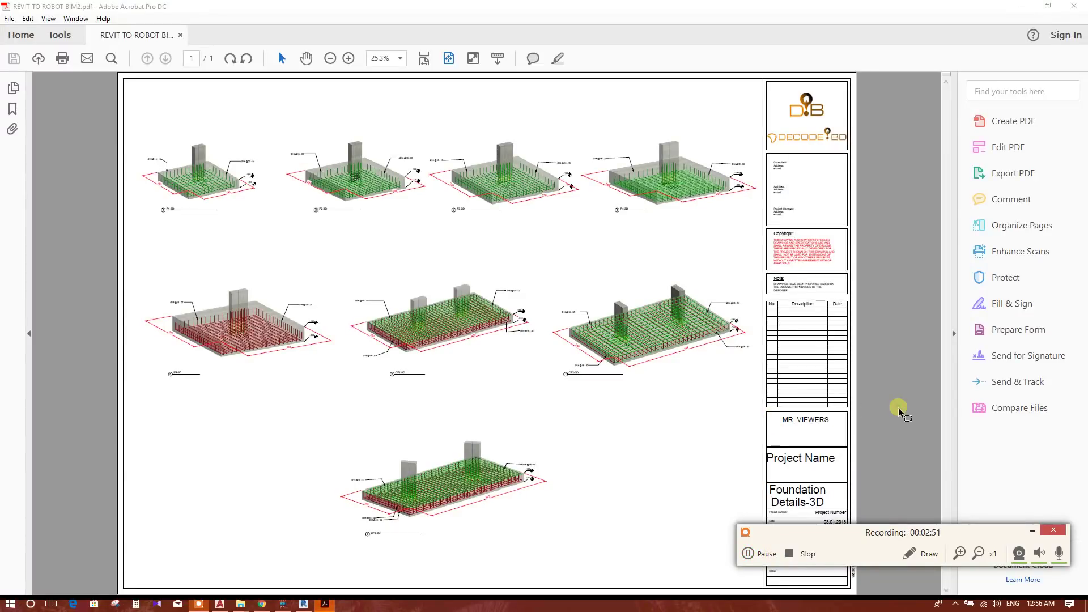
left_click(900, 409)
left_click(1032, 531)
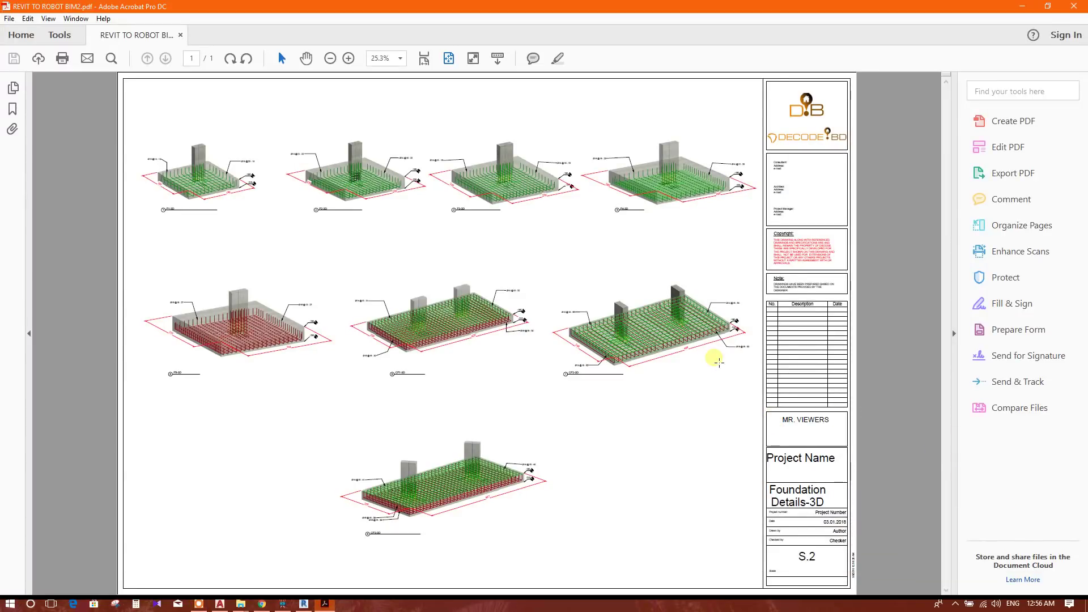
Step: Examine the printed PDF in Adobe Acrobat, checking the footing views' rebar tags, dimensions, titles and overall sheet layout
scroll(347, 253, "up", 3, "ctrl")
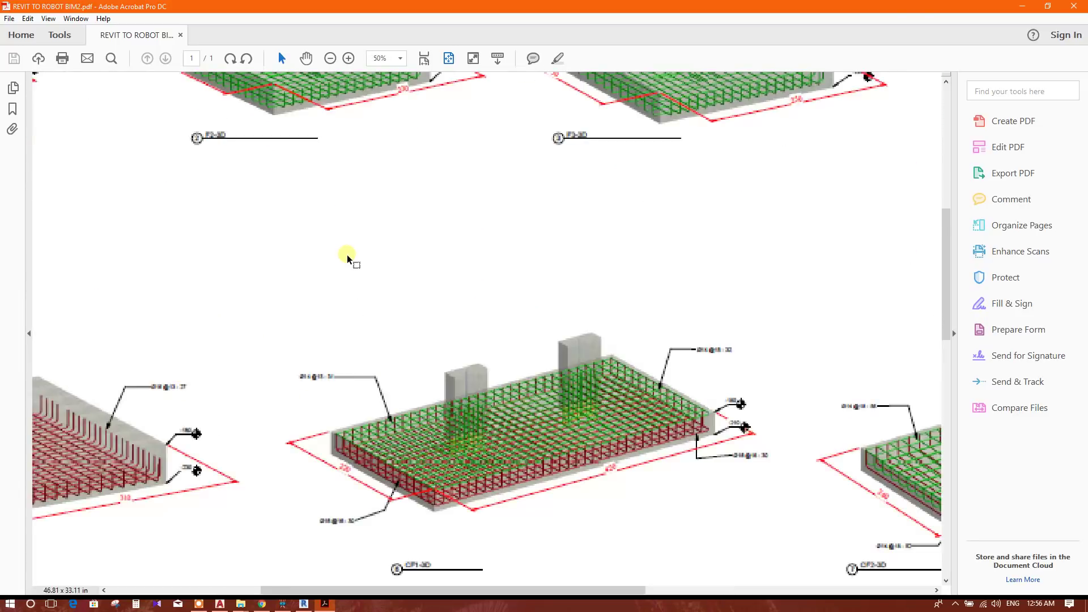
scroll(373, 295, "down", 1)
scroll(373, 294, "down", 4, "ctrl")
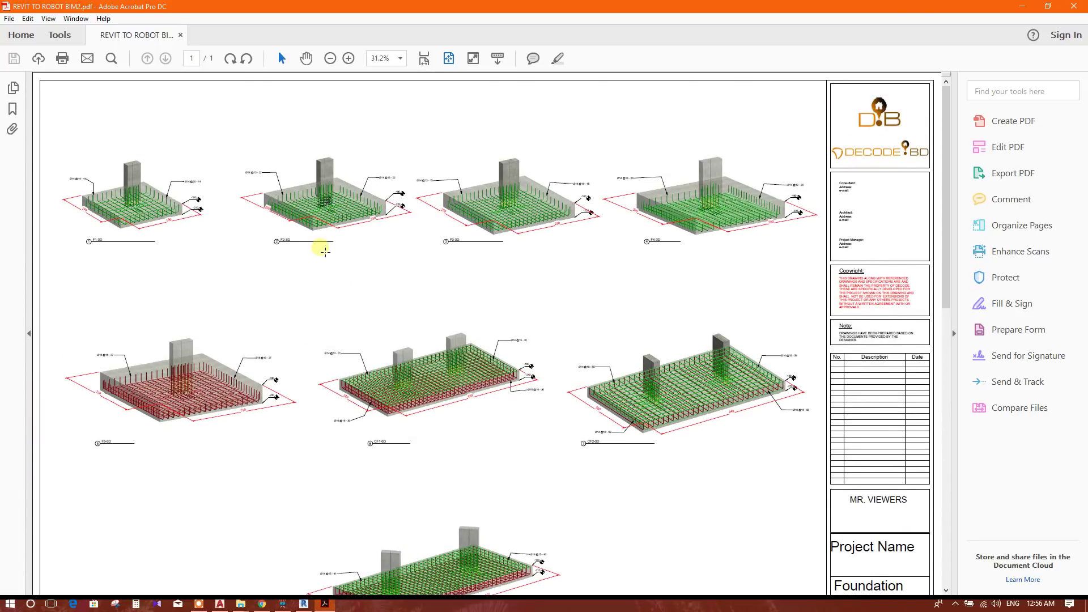
scroll(320, 218, "up", 4, "ctrl")
scroll(354, 252, "down", 8, "ctrl")
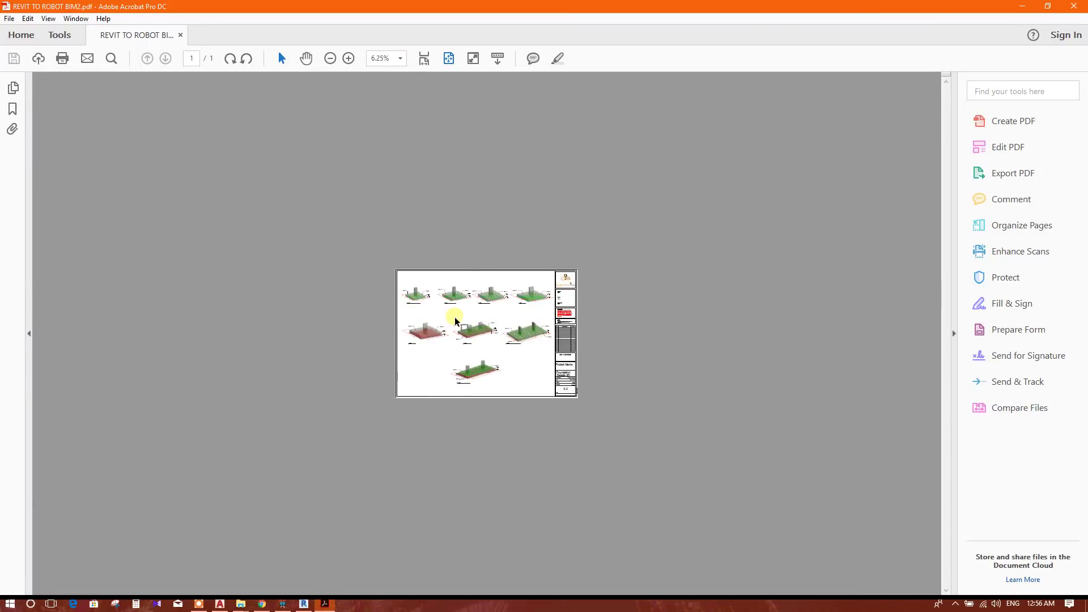
scroll(459, 317, "up", 1, "ctrl")
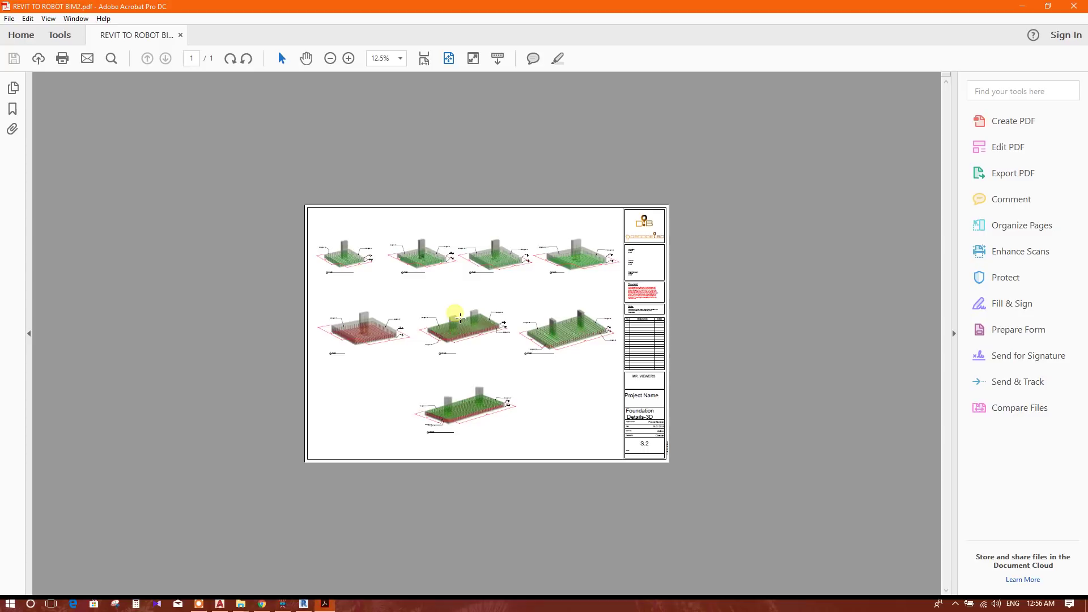
scroll(459, 318, "up", 5, "ctrl")
scroll(459, 317, "down", 3, "ctrl")
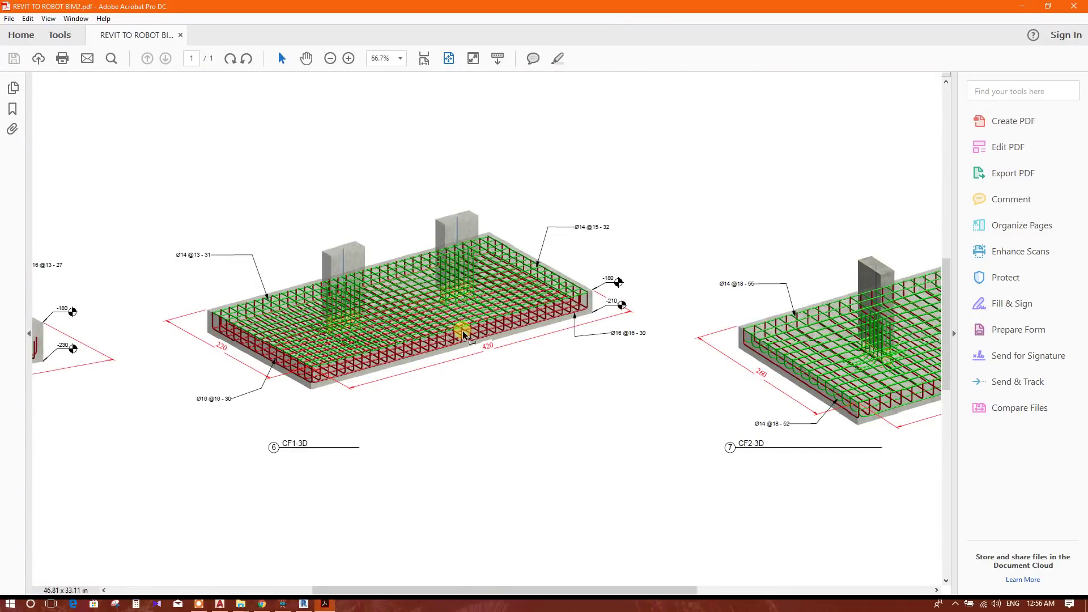
scroll(464, 336, "down", 1, "ctrl")
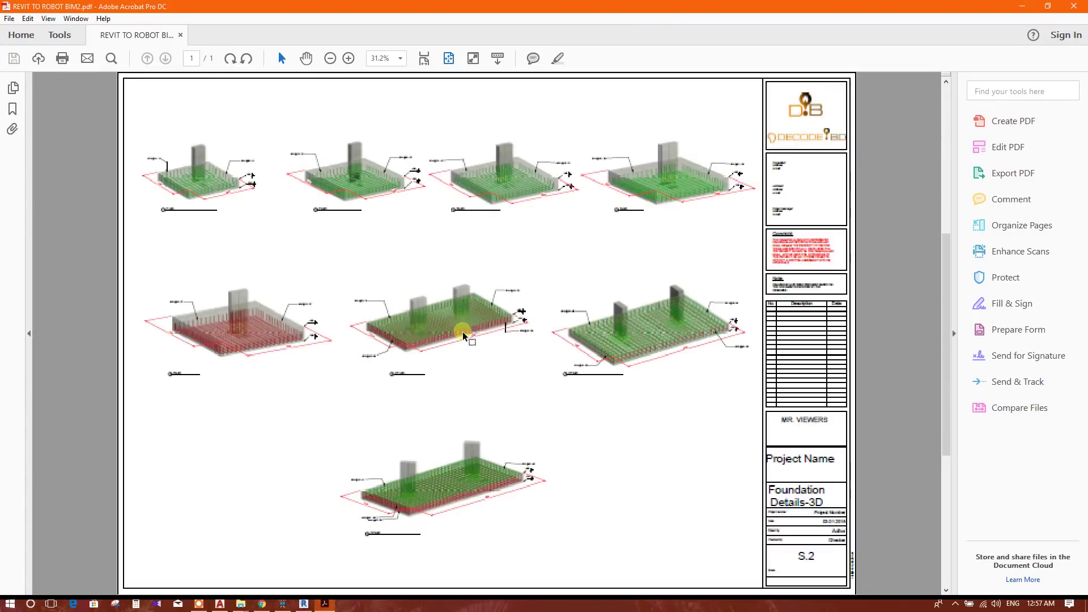